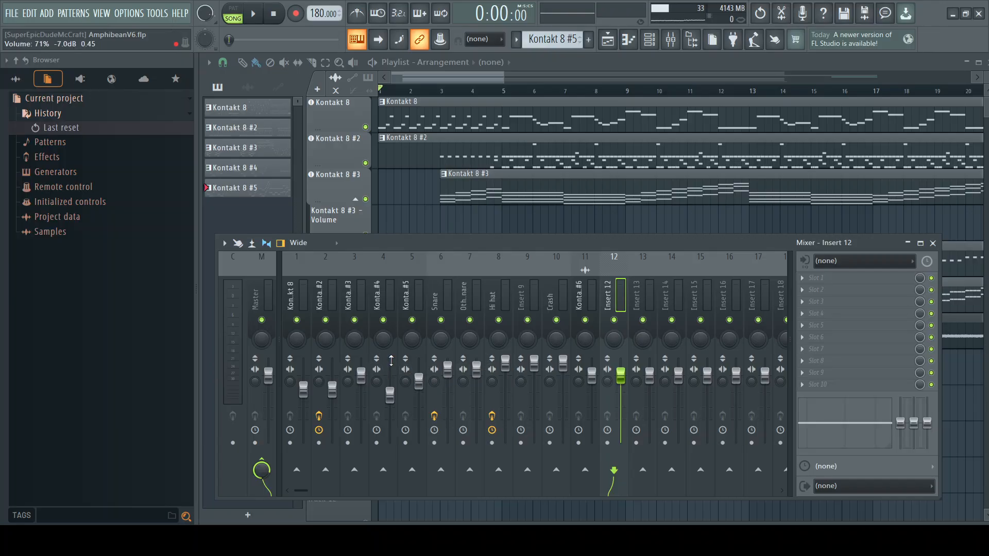
Step: Enable a send from the Kontakt 8 #2 mixer track to Insert 12
click(320, 308)
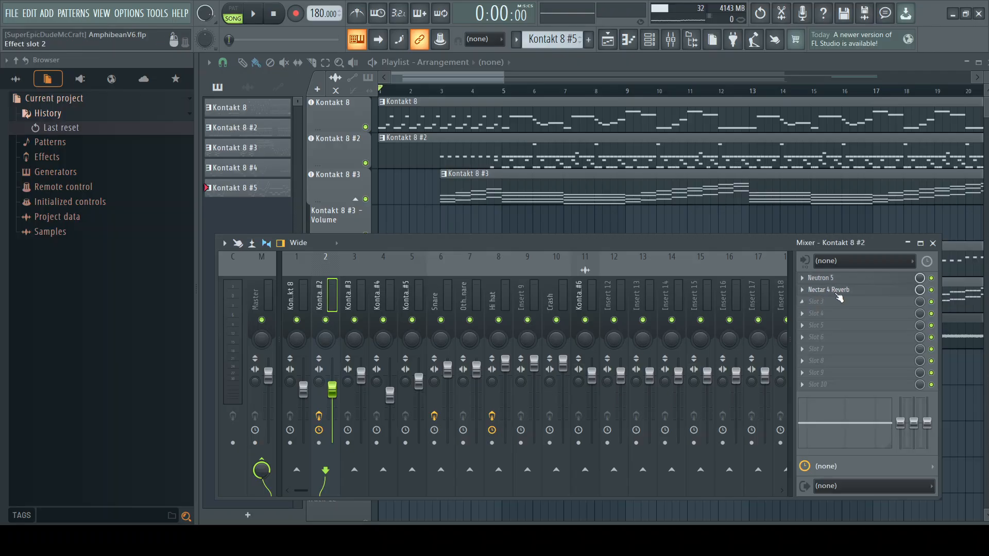
click(582, 298)
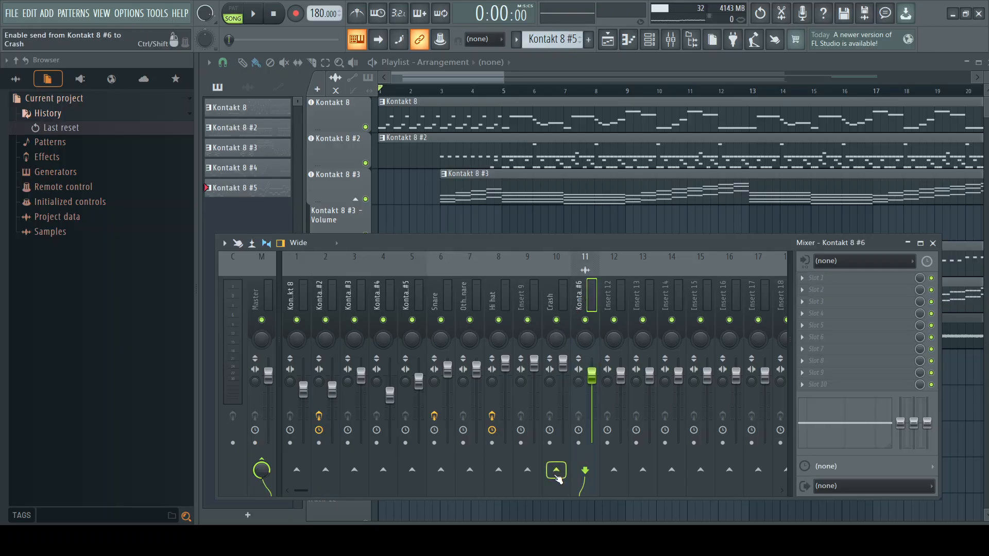
click(611, 297)
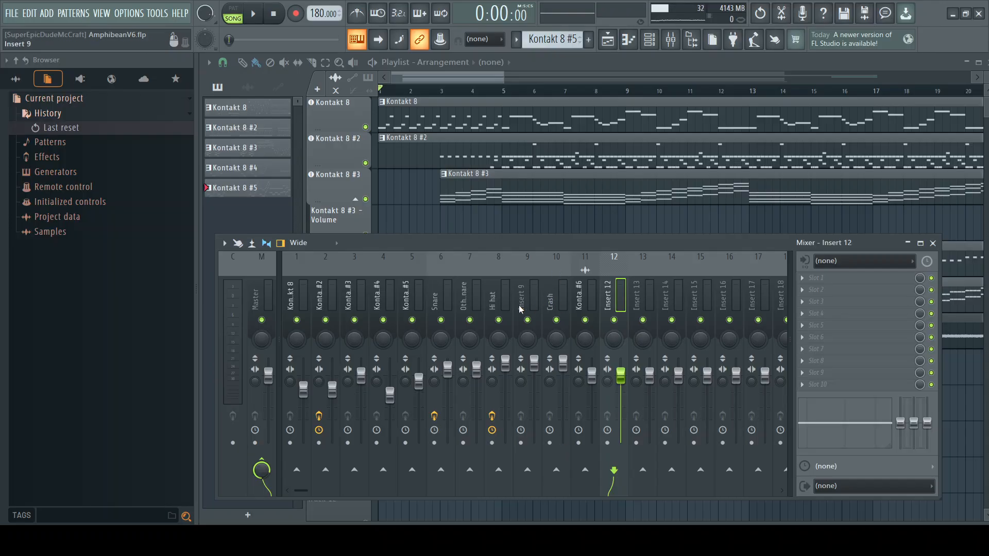
click(320, 287)
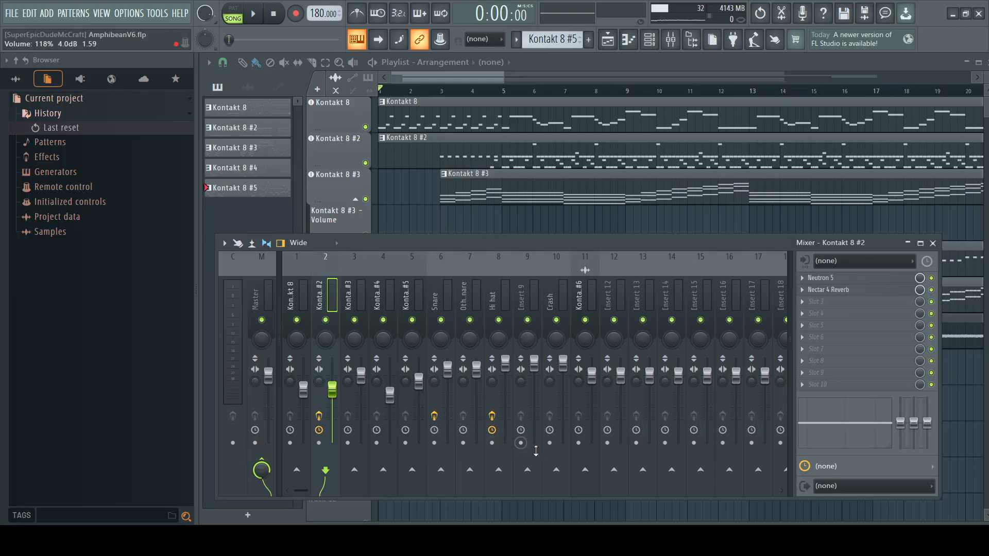
click(614, 472)
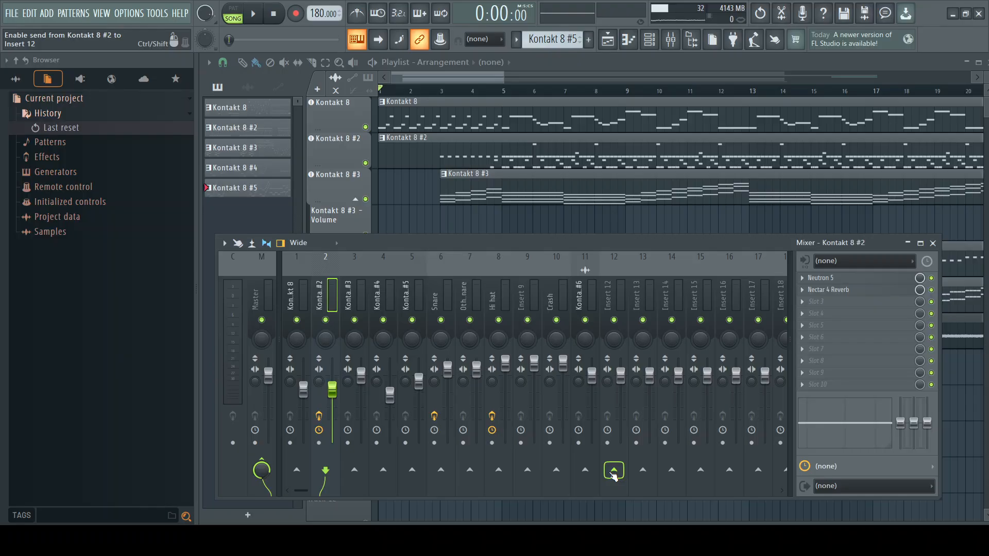
click(613, 472)
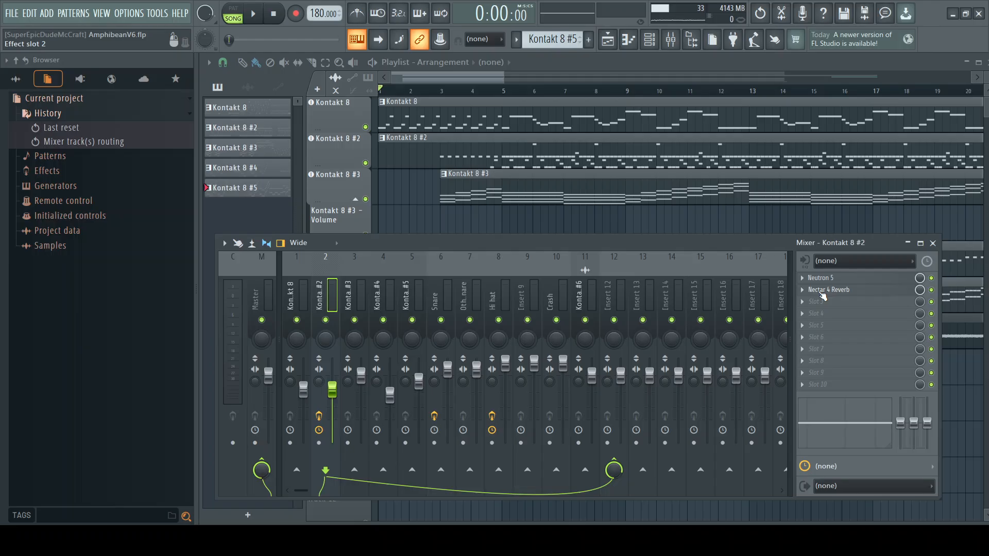
Step: Remove the Nectar 4 Reverb effect from slot 2 of the Kontakt 8 #2 mixer track
click(822, 292)
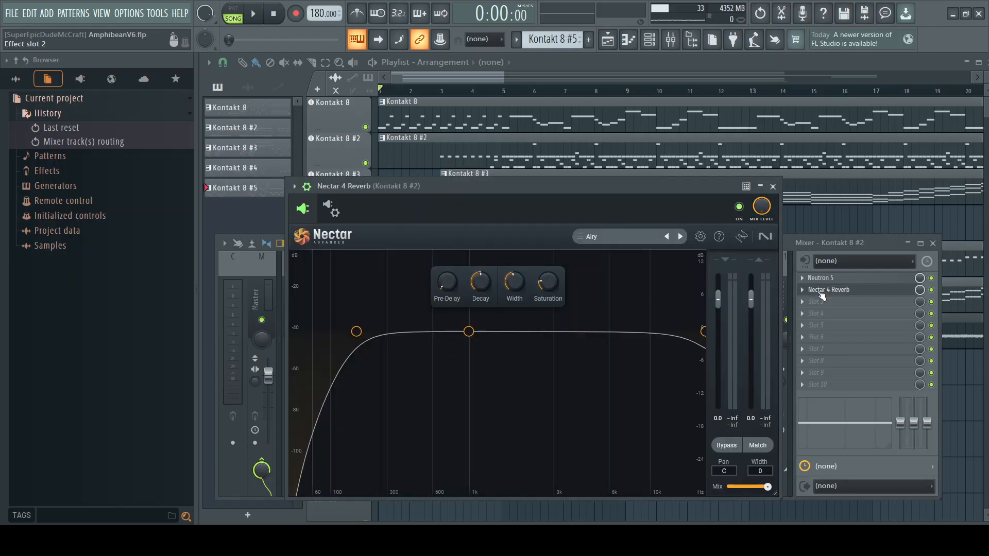
click(773, 186)
click(802, 289)
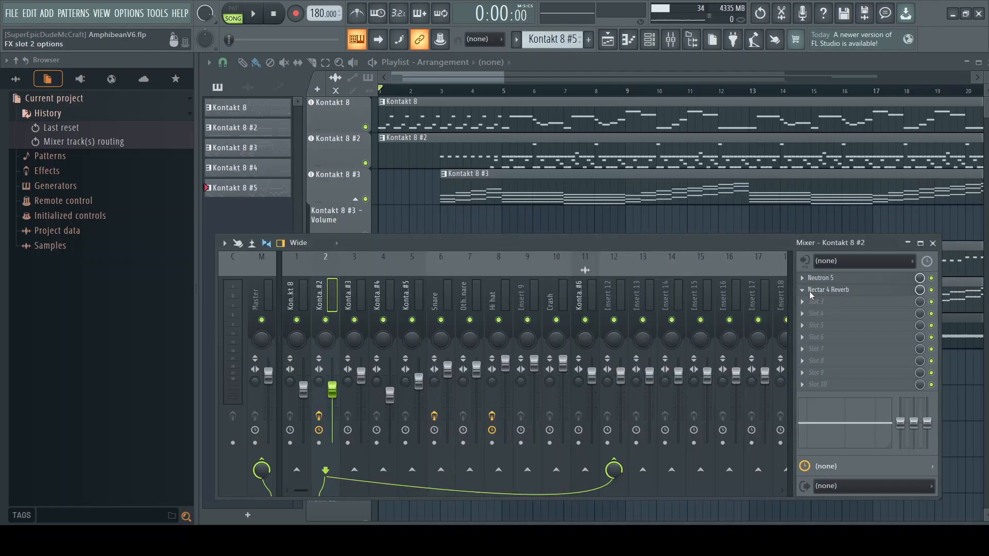
click(838, 261)
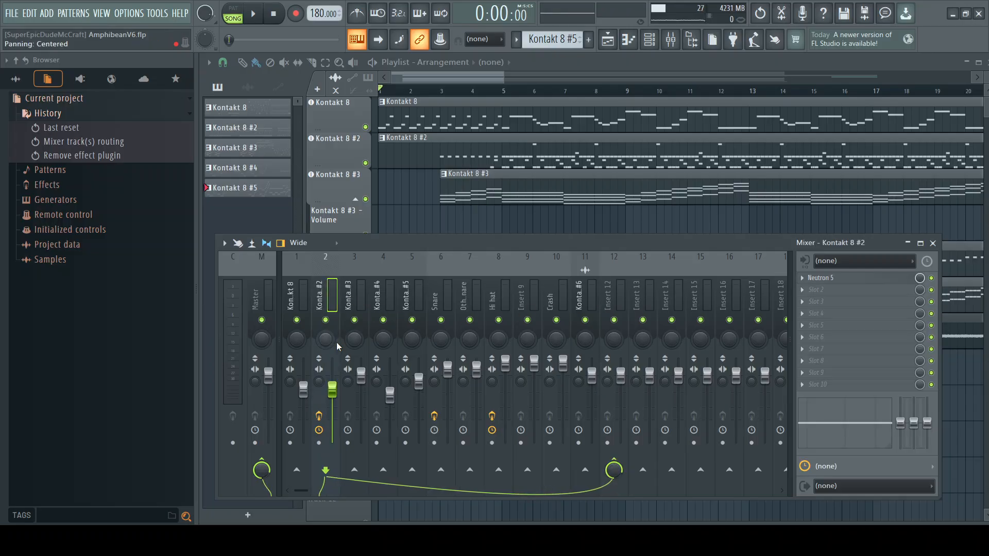
Step: Check the effect slots of the mixer tracks from Kontakt 8 #2 through Snare
click(351, 291)
click(319, 292)
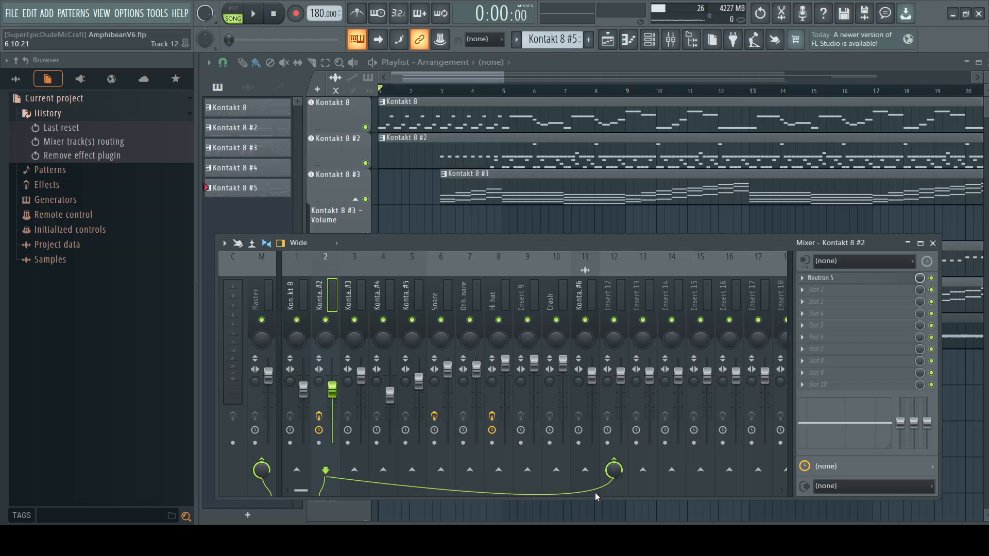
click(349, 295)
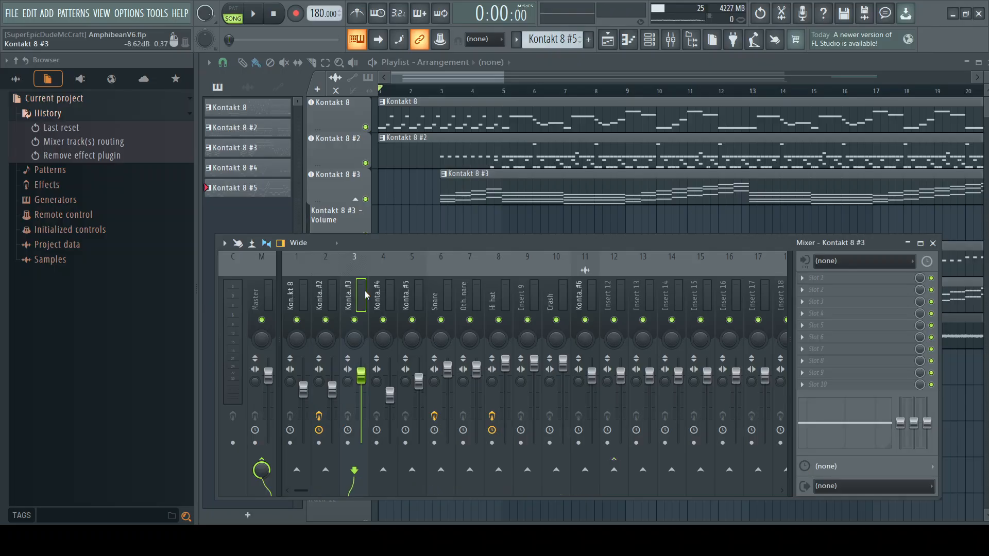
click(376, 294)
click(404, 292)
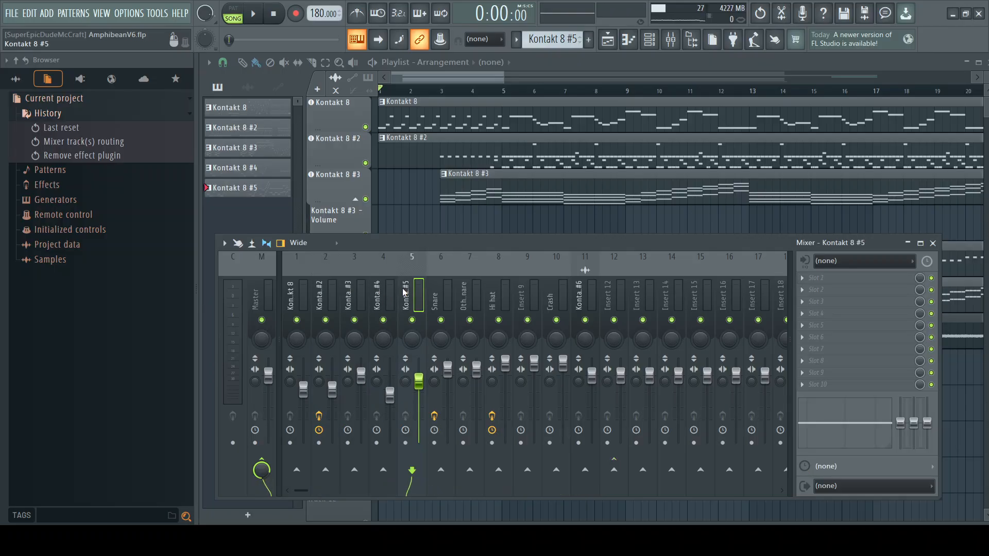
click(436, 295)
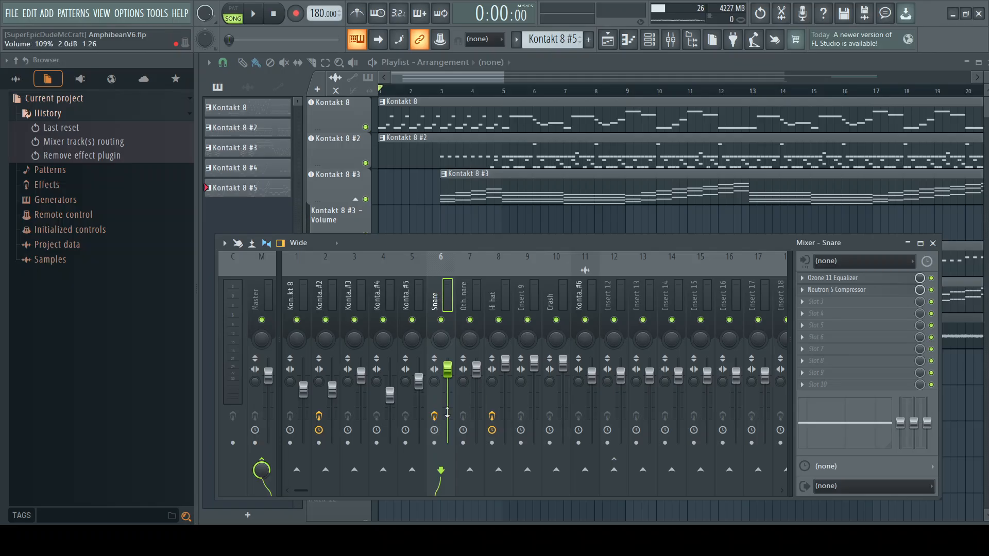
Step: Rename the Kontakt 8 #2 mixer track as Kick and the Kontakt 8 mixer track as Guitar
click(319, 296)
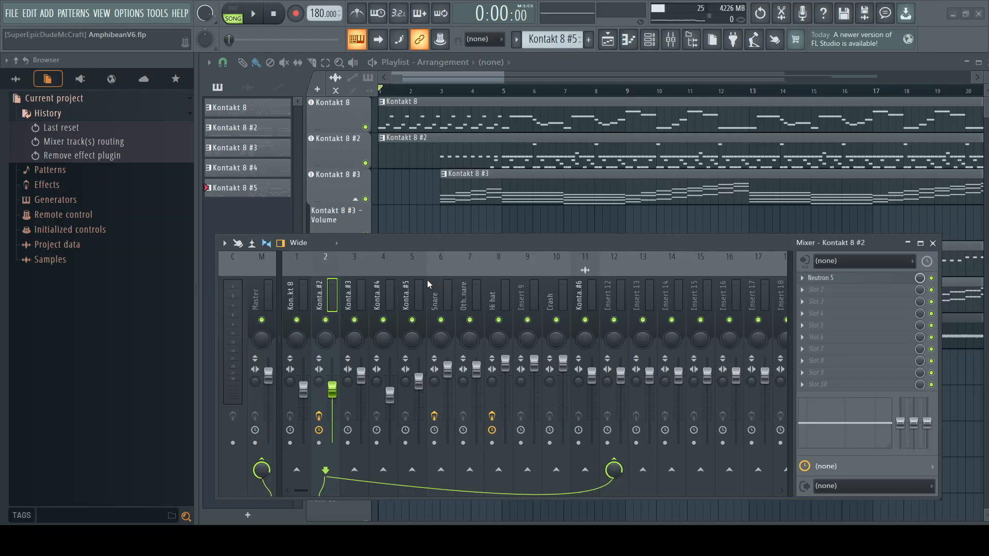
click(279, 172)
click(280, 171)
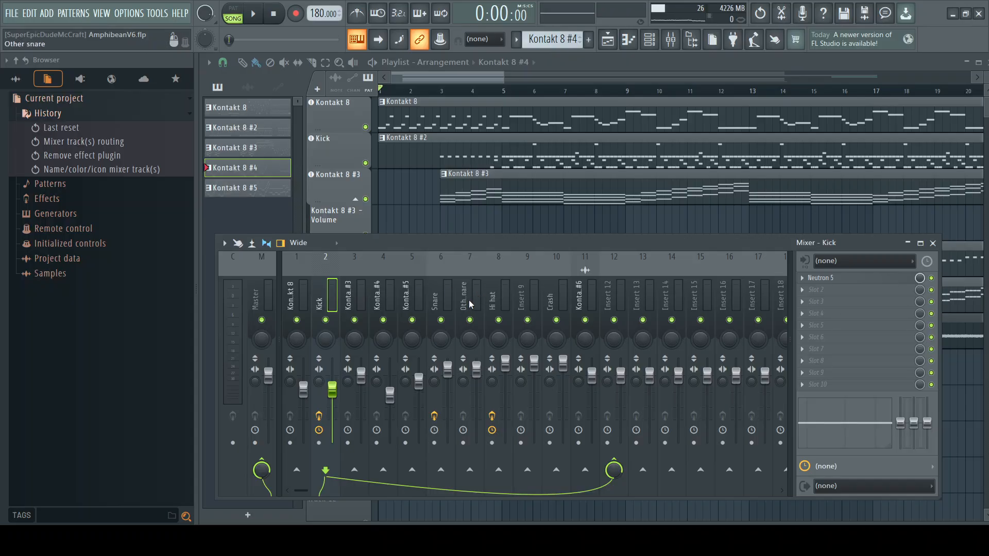
click(291, 293)
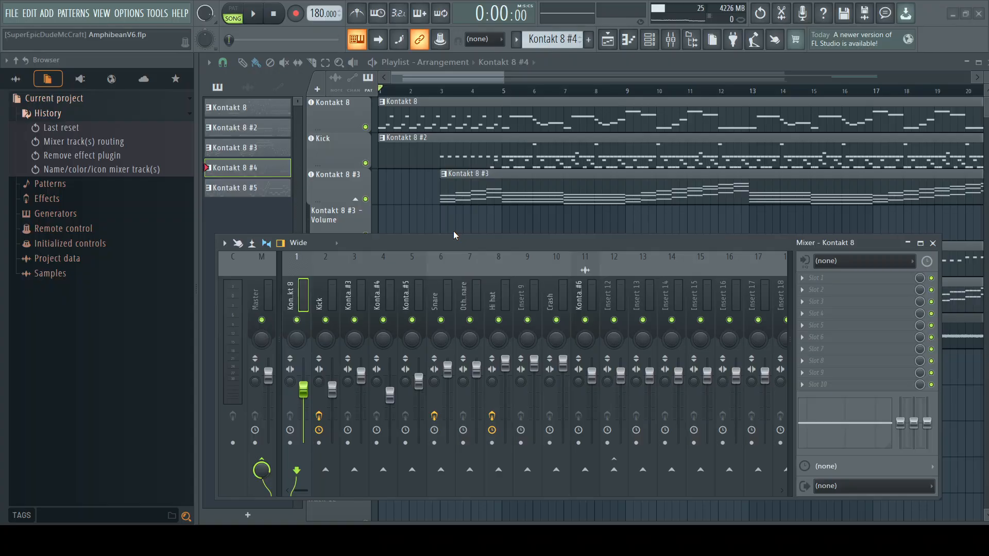
text(Guitar)
key(Return)
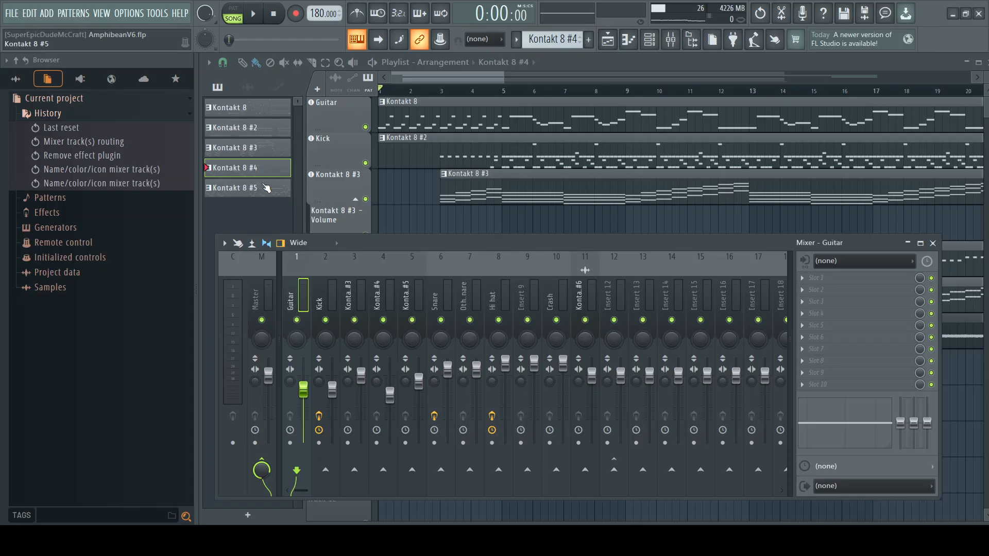
Step: Rename the Kontakt 8 #3 mixer track as Piano
click(349, 300)
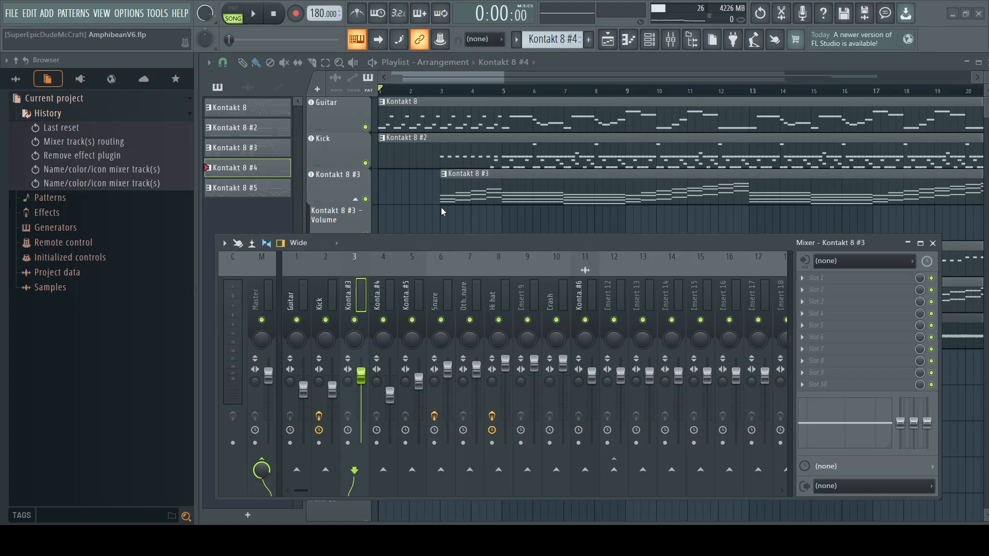
text(Piano)
click(315, 174)
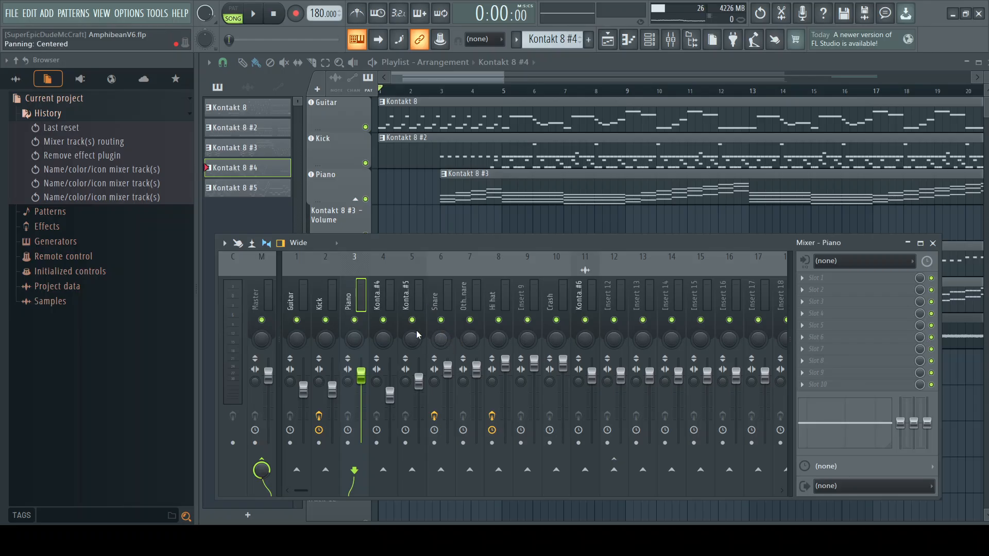
Step: Rename the Kontakt 8 #4 mixer track as Electric Storm and Kontakt 8 #5 as Electric Storm 2
click(378, 293)
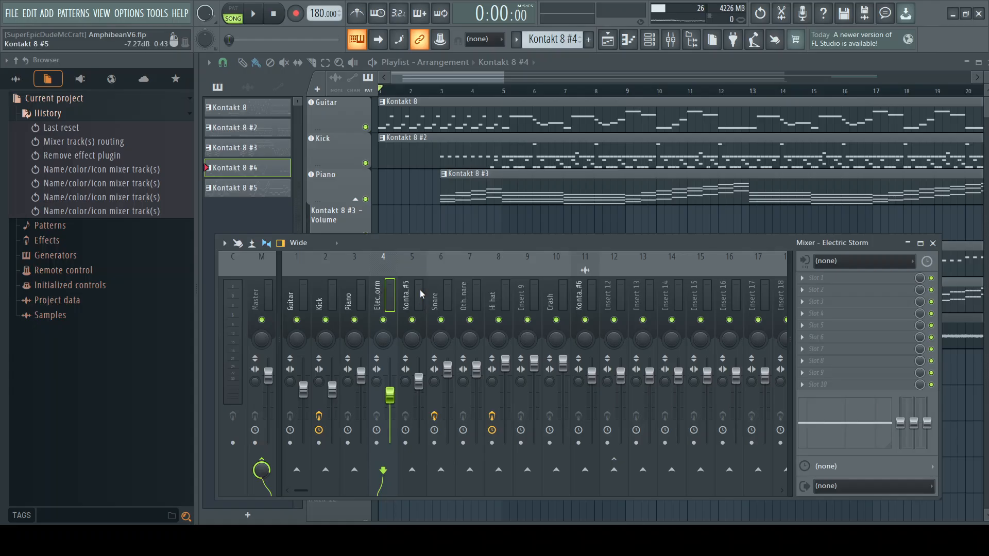
click(406, 300)
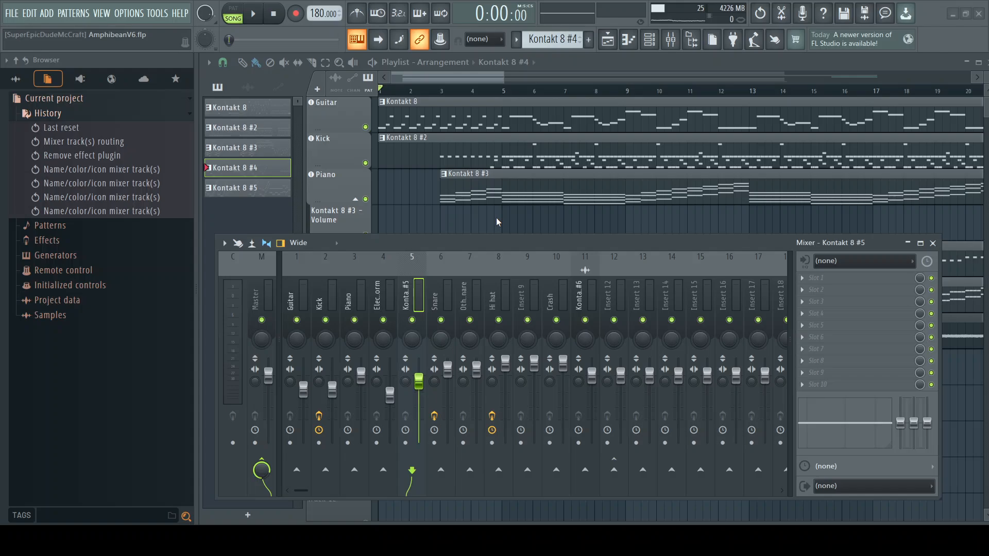
click(378, 170)
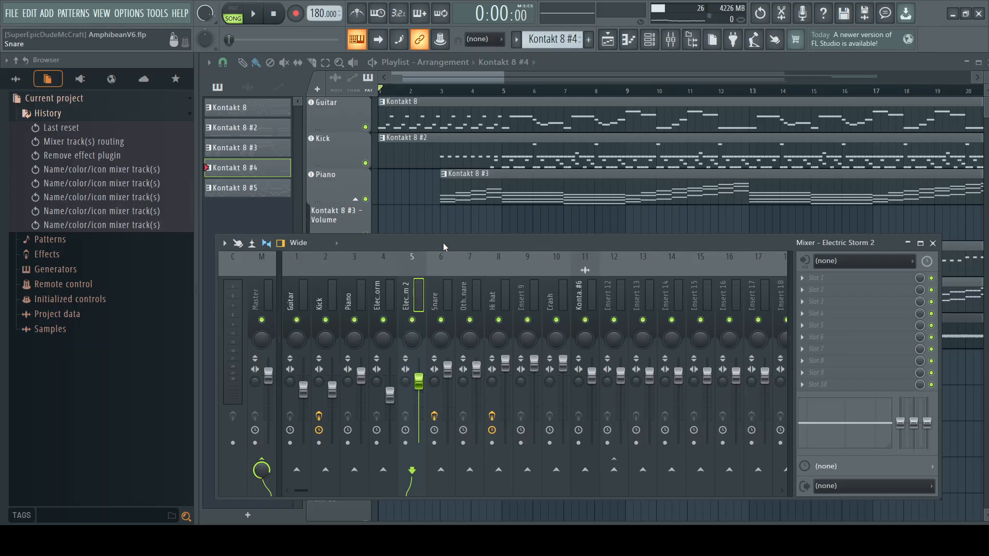
Step: Rename mixer track 4 as Bass and mixer track 5 as Electric Storm
drag(444, 245, 471, 236)
click(395, 294)
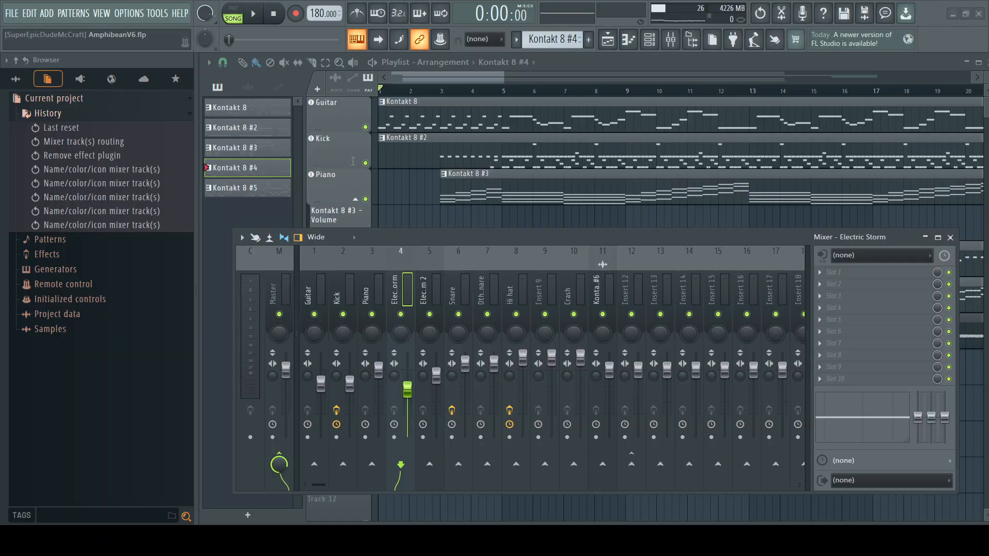
text(Bass)
key(Return)
click(422, 294)
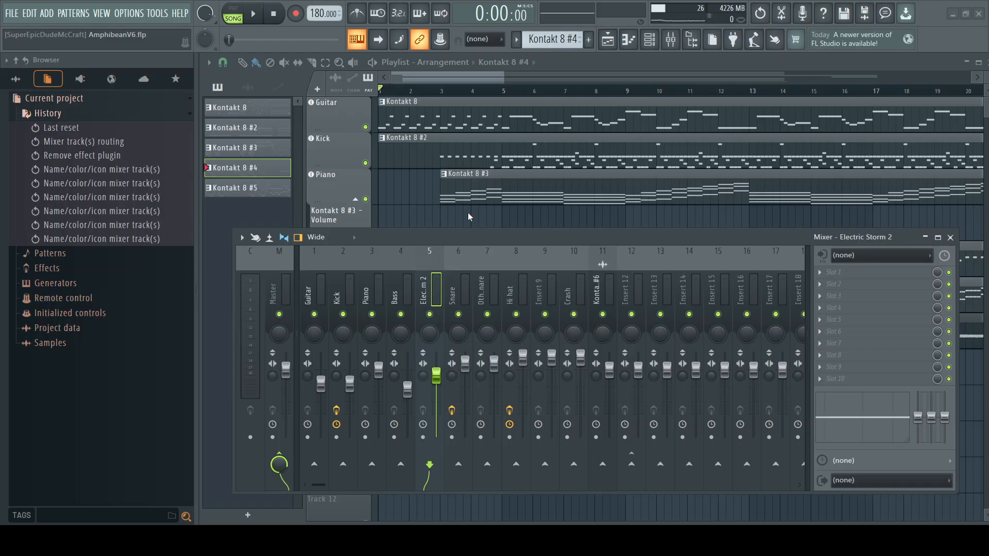
click(349, 178)
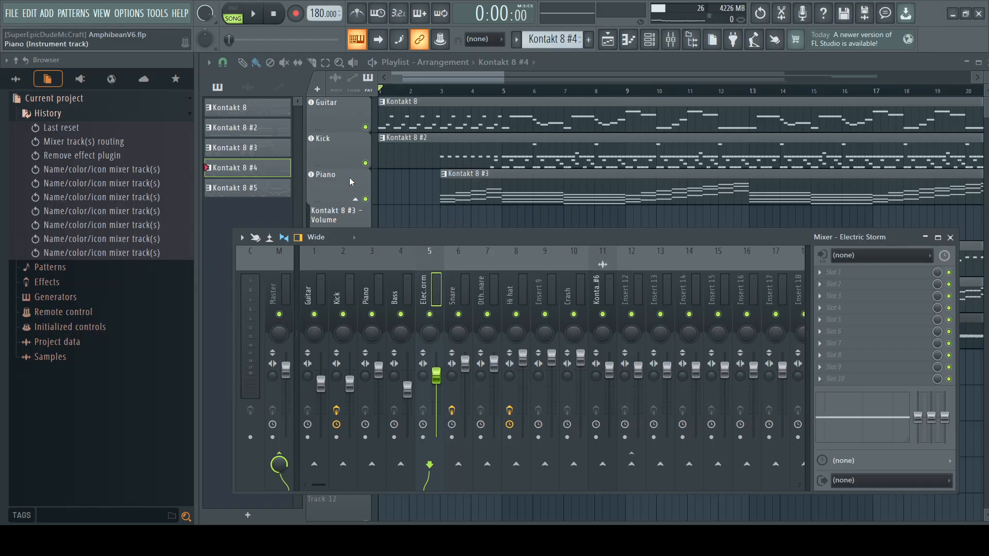
Step: Rename the Kontakt 8 #6 mixer track as Electric Storm 2
drag(508, 236, 475, 222)
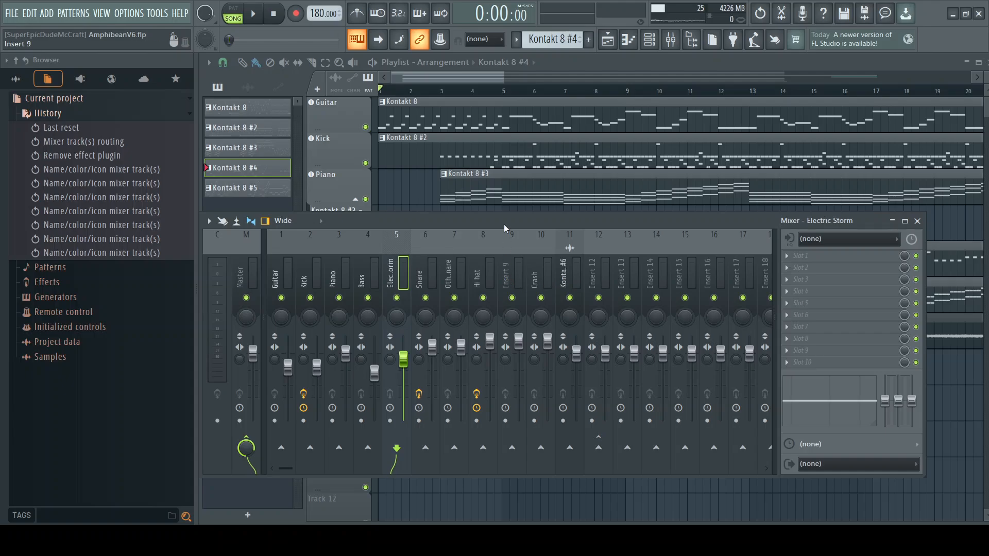
mouse_move(507, 219)
mouse_down()
mouse_move(502, 395)
mouse_move(525, 369)
mouse_move(508, 222)
mouse_up()
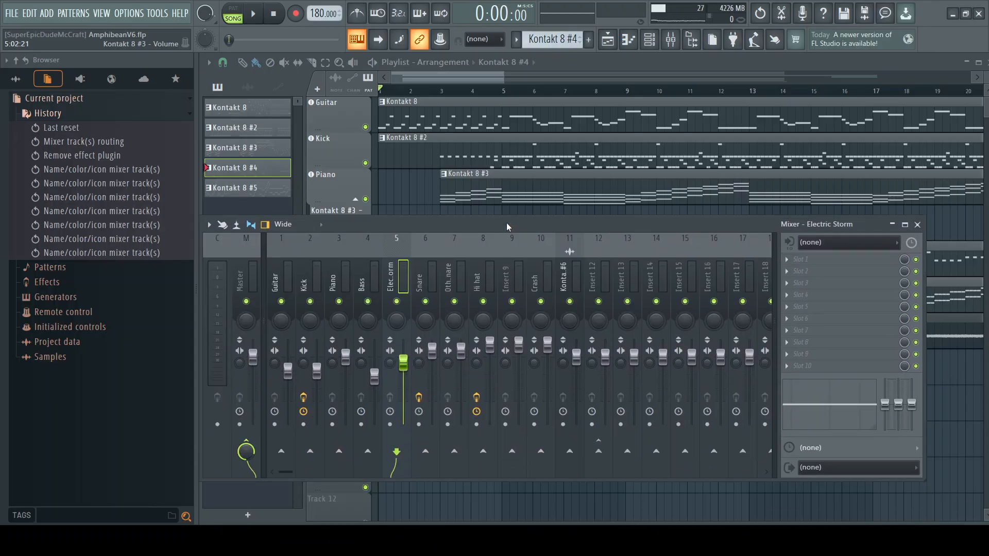
click(563, 273)
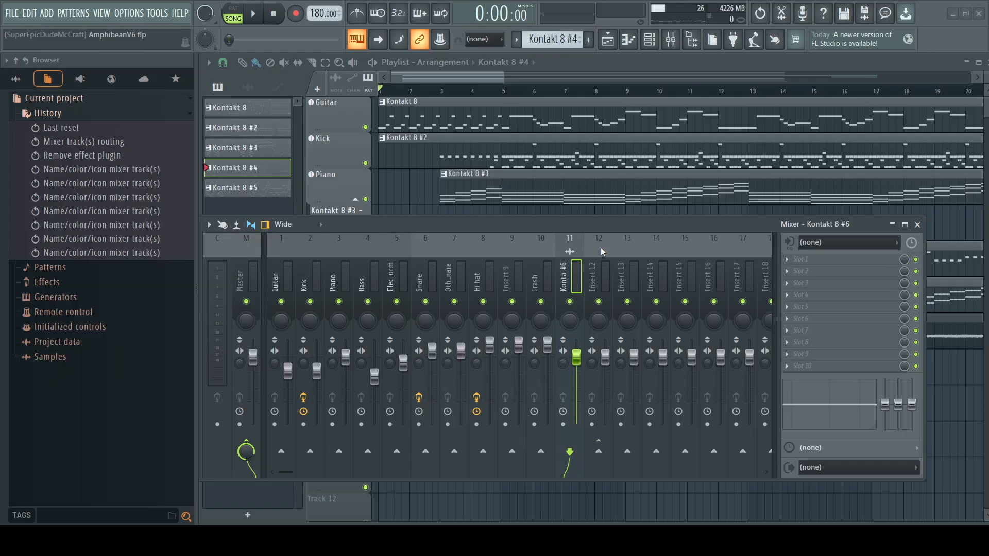
click(508, 180)
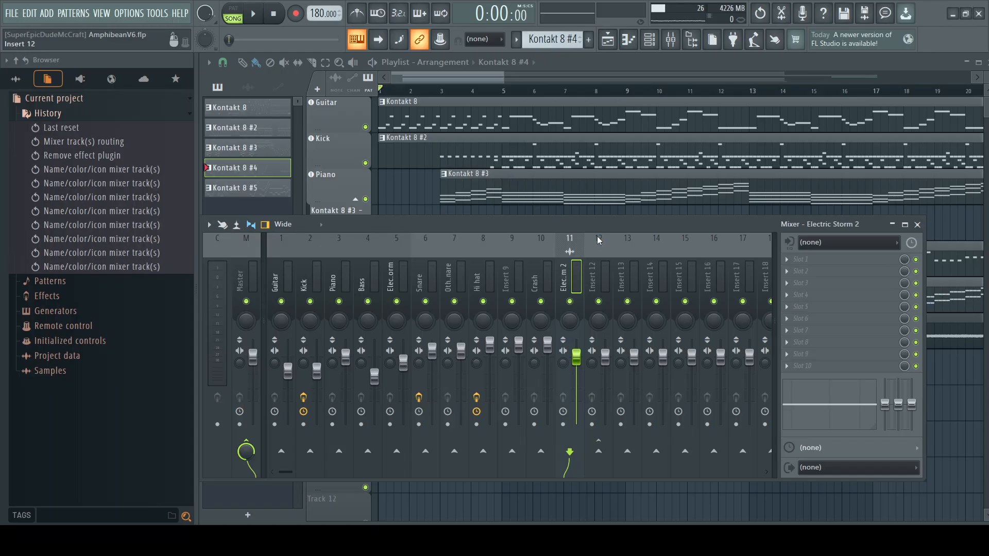
Step: Enable sends from the Snare and Other snare mixer tracks to Insert 12
drag(609, 222, 572, 187)
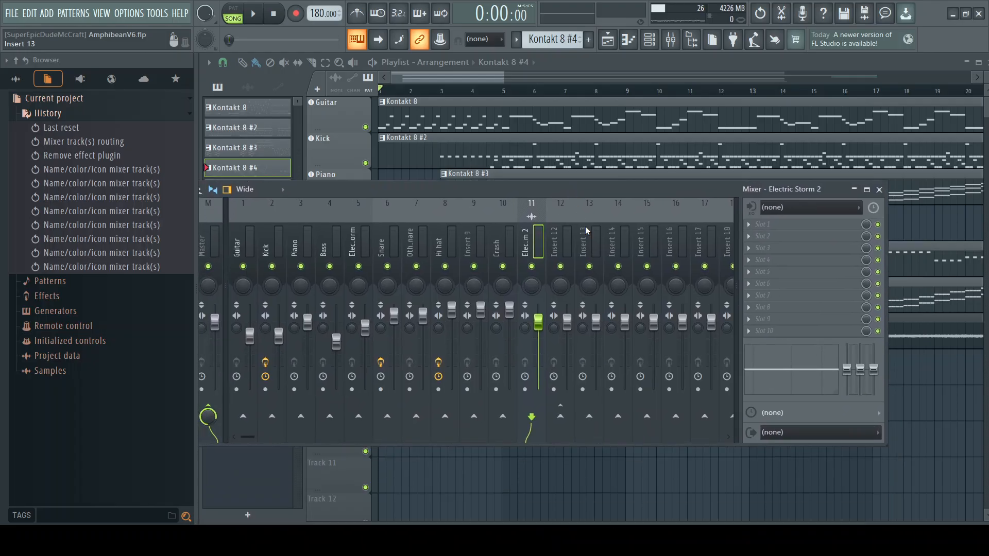
click(554, 238)
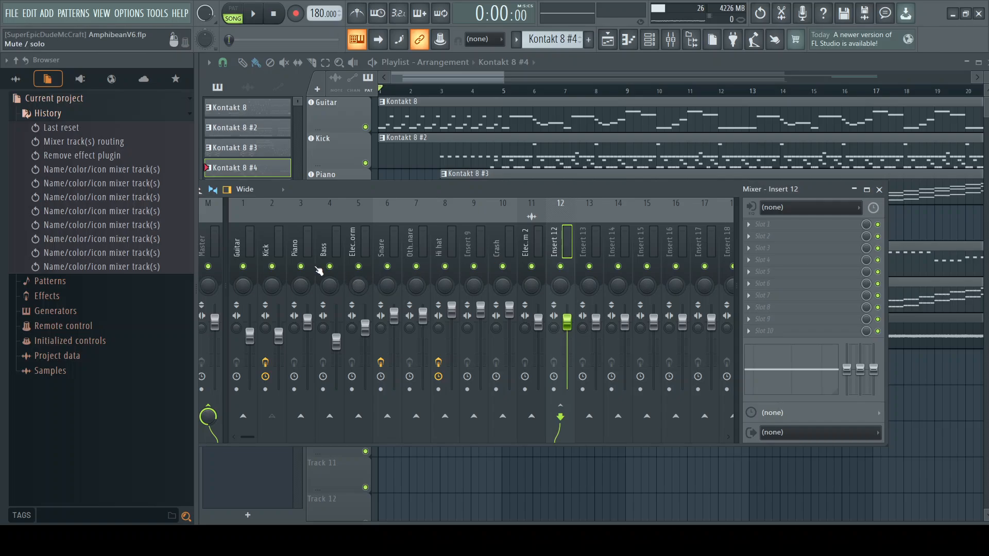
drag(412, 190, 459, 212)
click(349, 263)
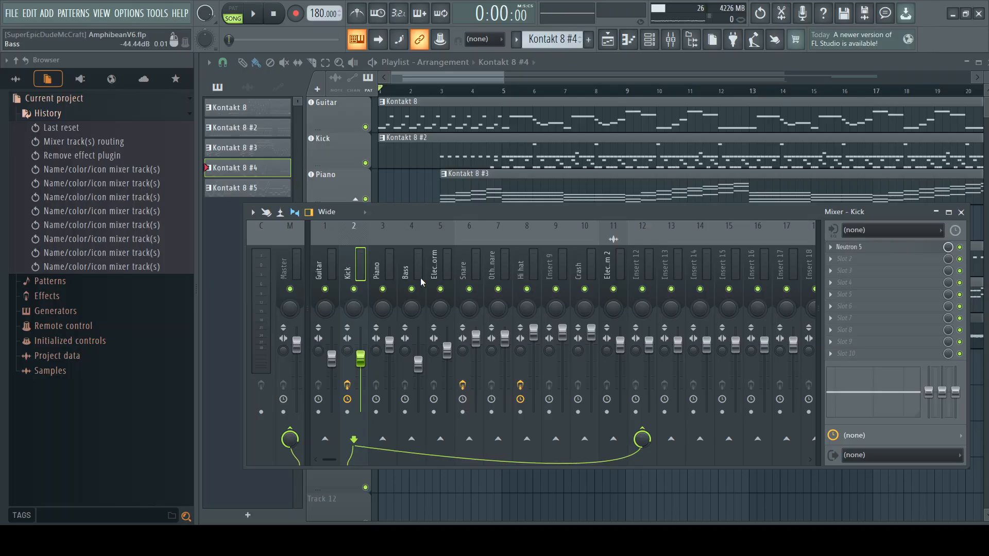
click(464, 265)
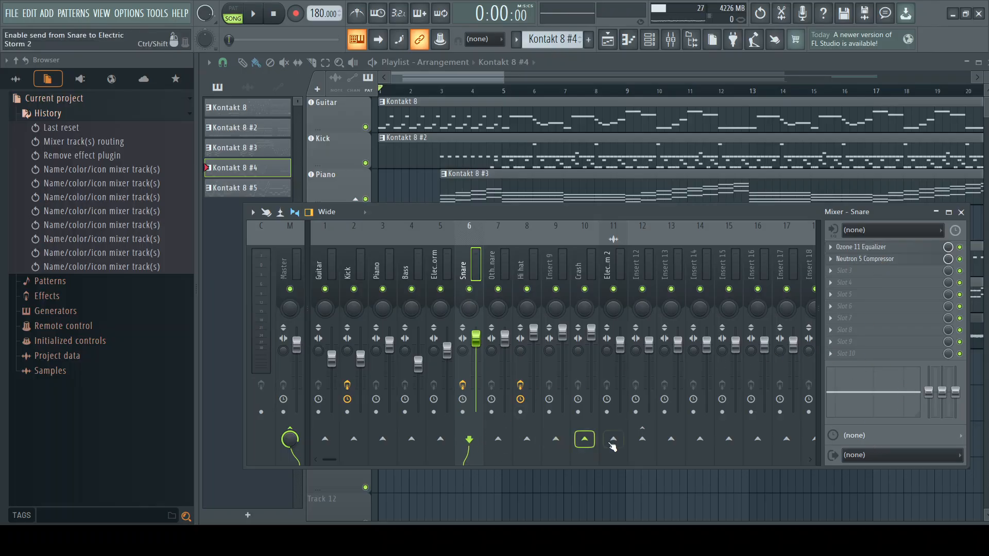
click(643, 441)
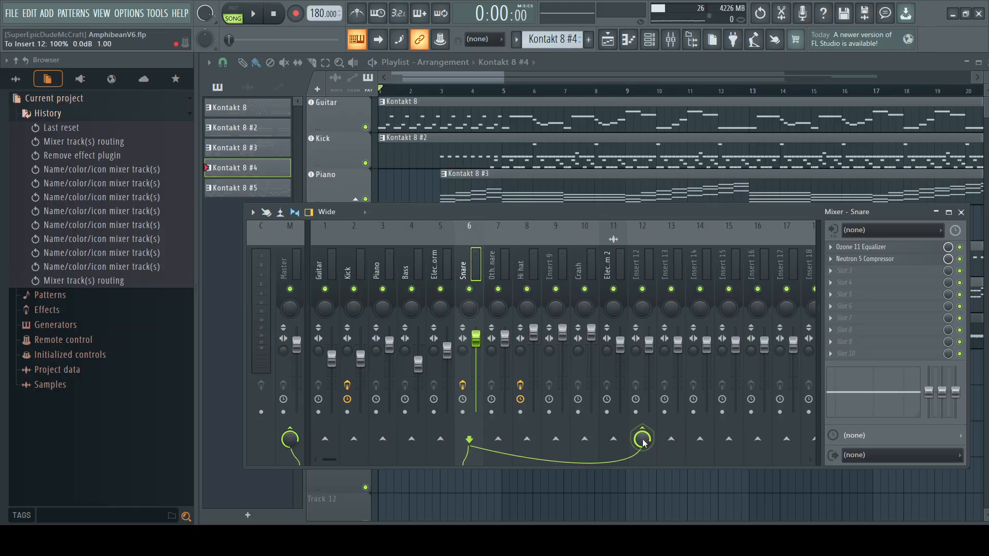
click(493, 266)
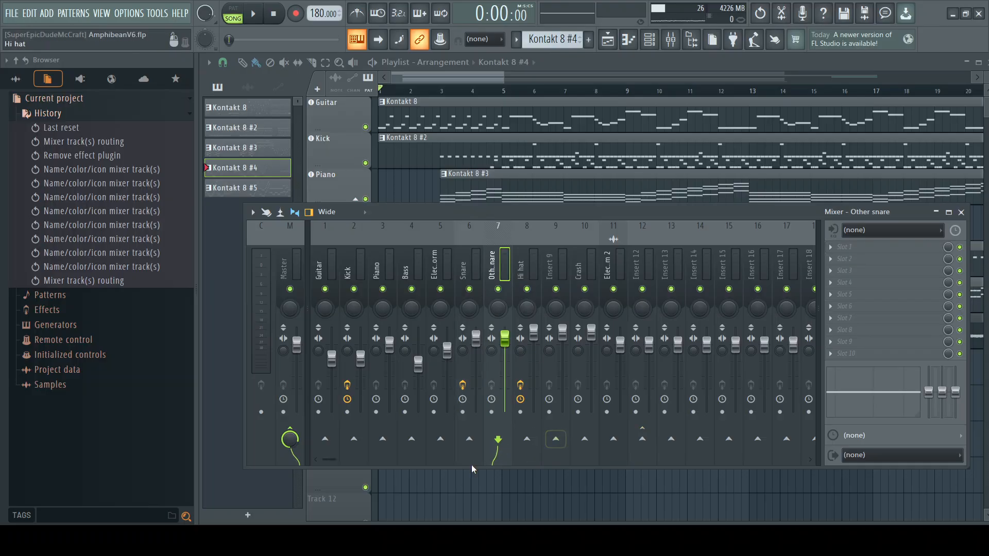
click(642, 439)
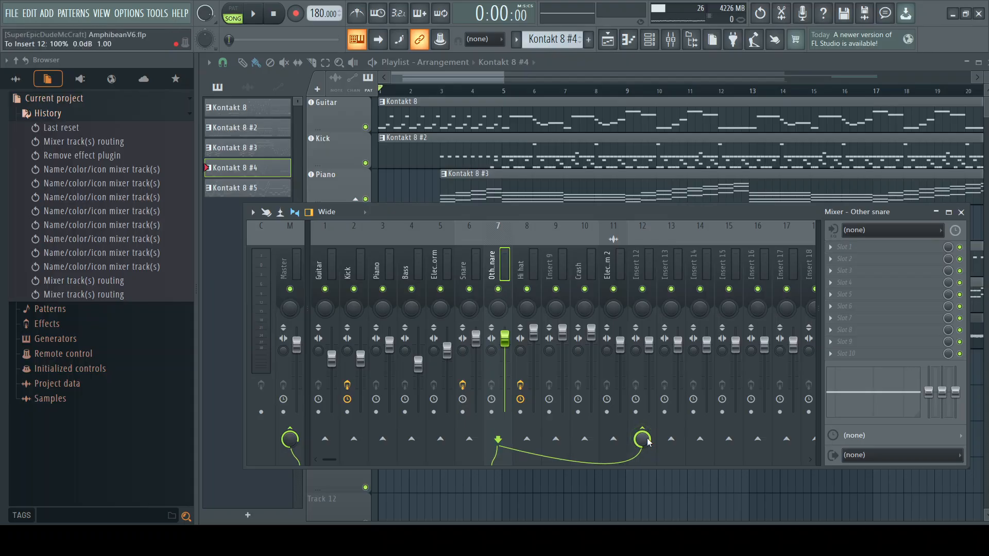
Step: Enable sends from the Hi hat, Insert 9 and Crash mixer tracks to Insert 12
click(519, 271)
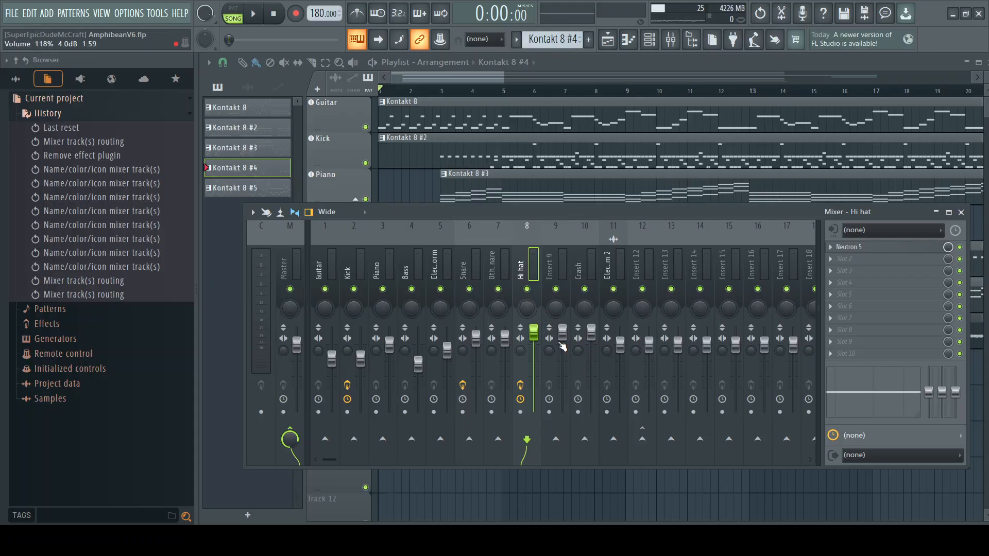
click(642, 439)
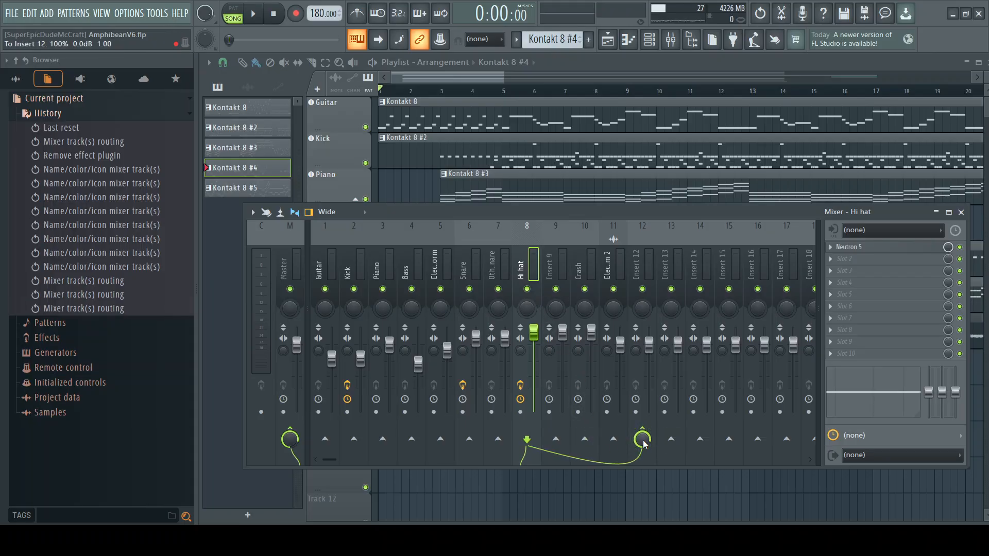
click(552, 269)
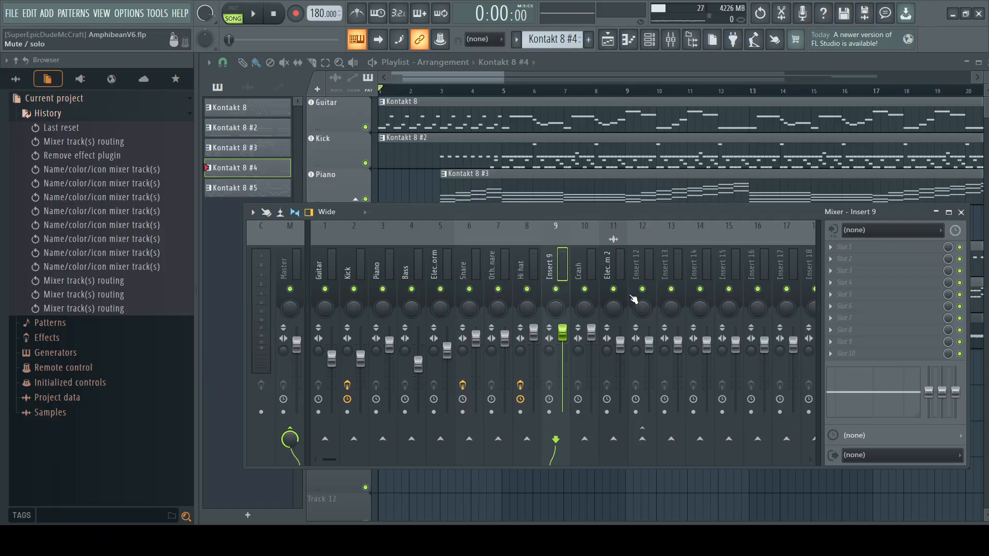
click(642, 439)
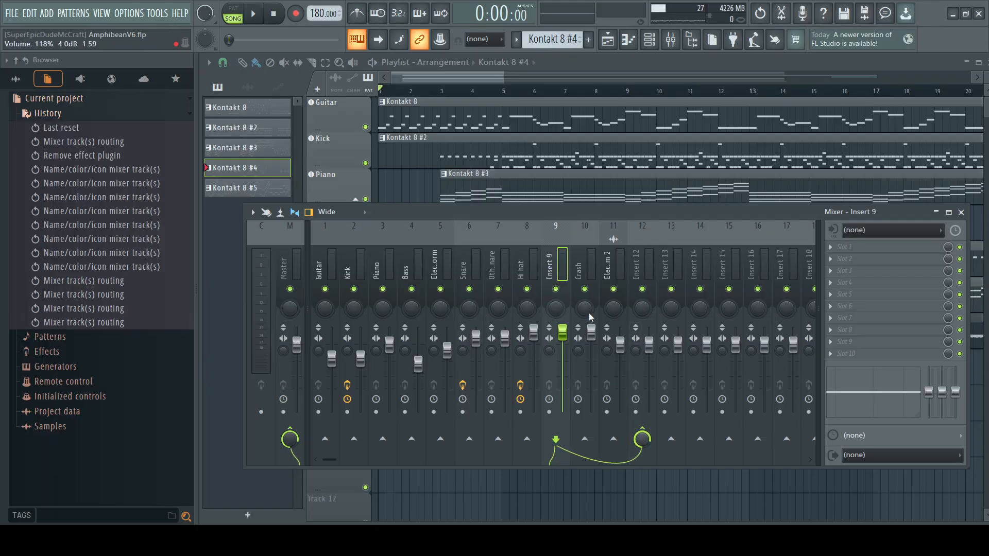
click(580, 267)
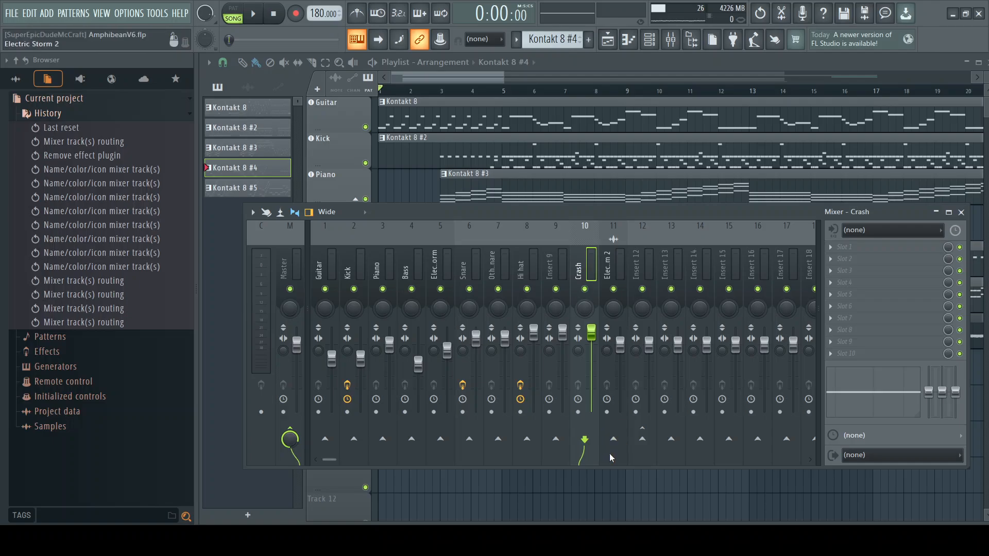
click(645, 445)
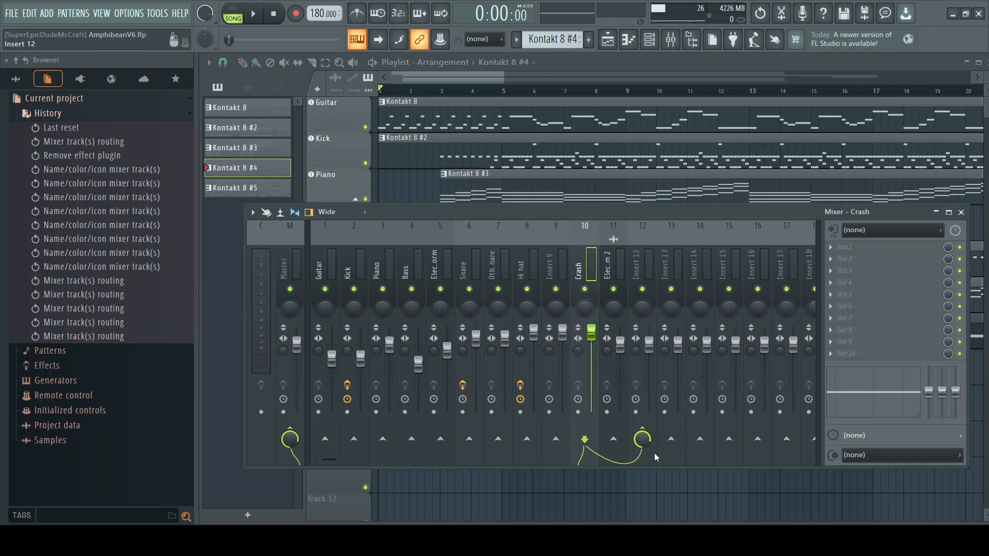
Step: Load the Nectar 4 Reverb VST3 effect into the first effect slot of Insert 12
click(609, 267)
click(638, 265)
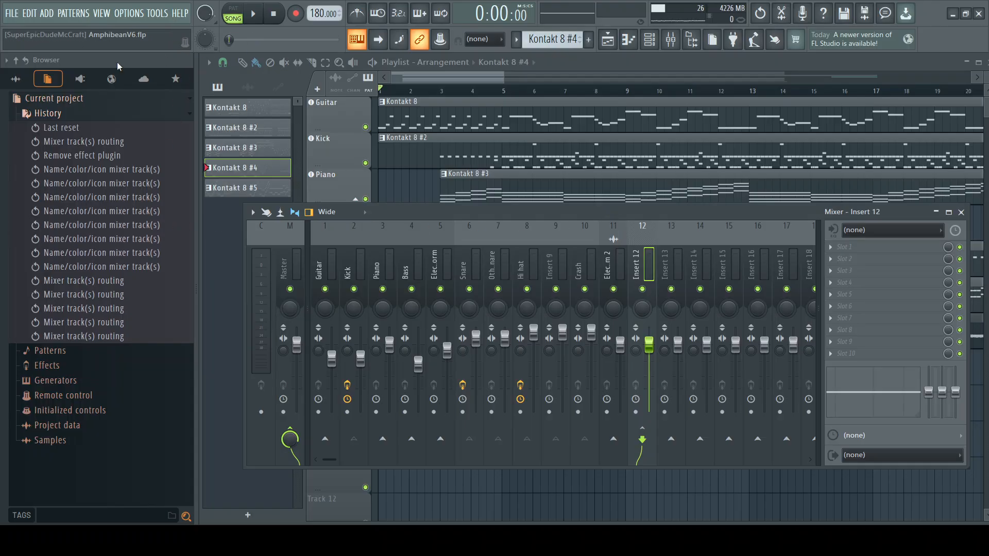
click(82, 80)
scroll(77, 271, down, 15)
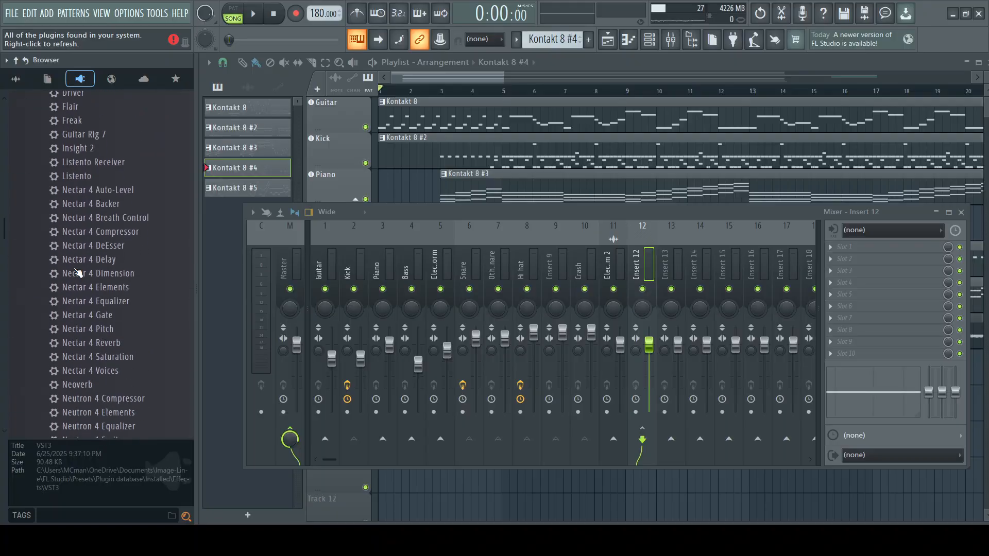
scroll(77, 272, down, 15)
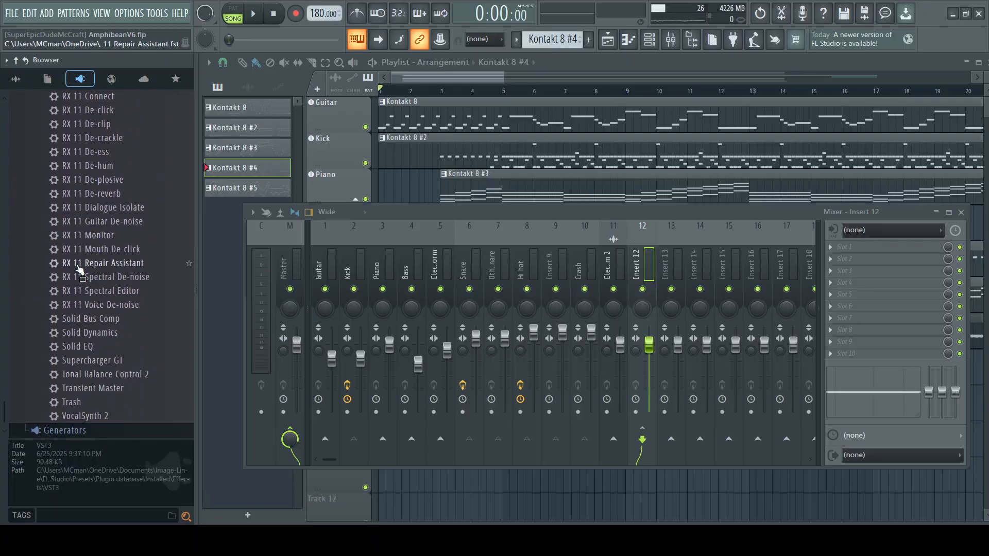
scroll(80, 269, up, 10)
scroll(82, 267, down, 10)
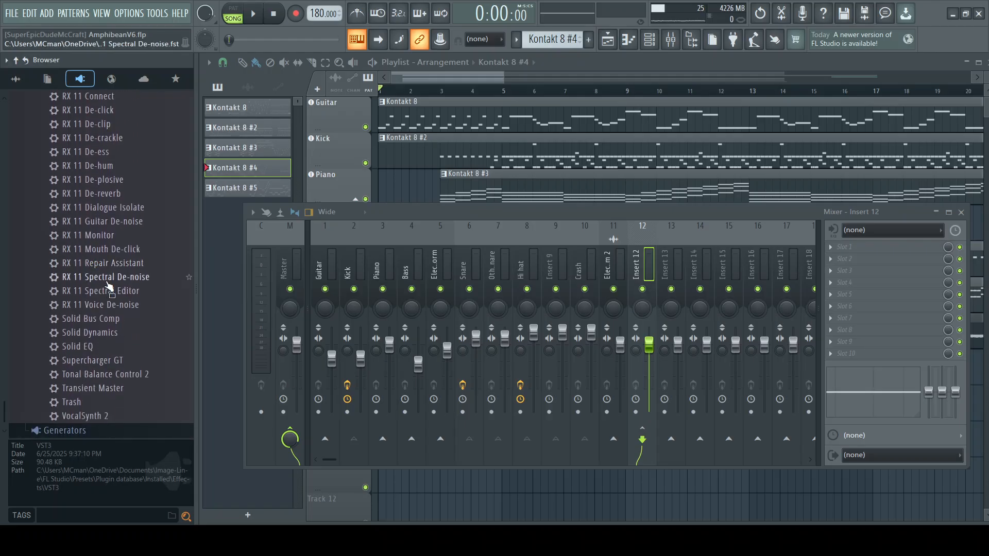
scroll(108, 301, up, 5)
scroll(107, 303, up, 3)
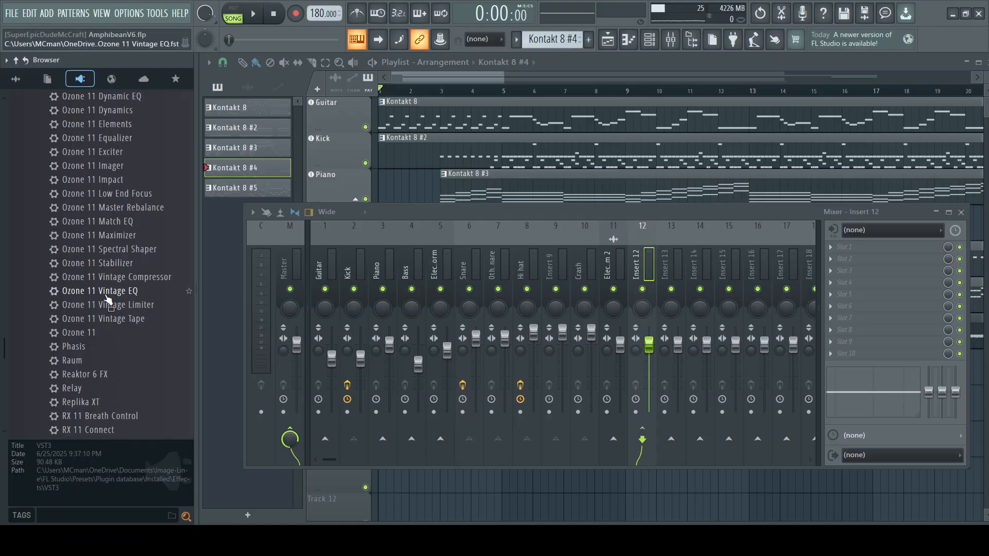
scroll(108, 291, up, 10)
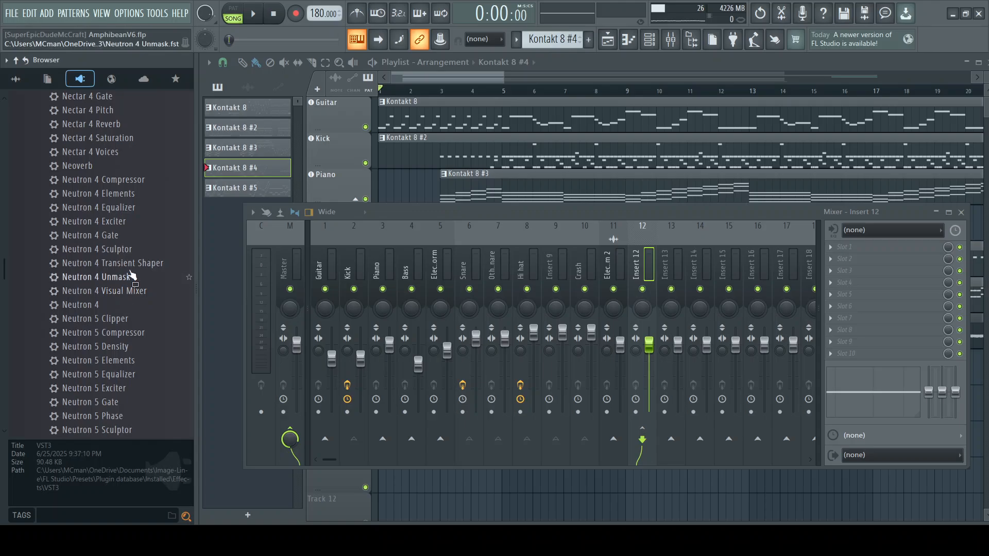
scroll(129, 175, up, 2)
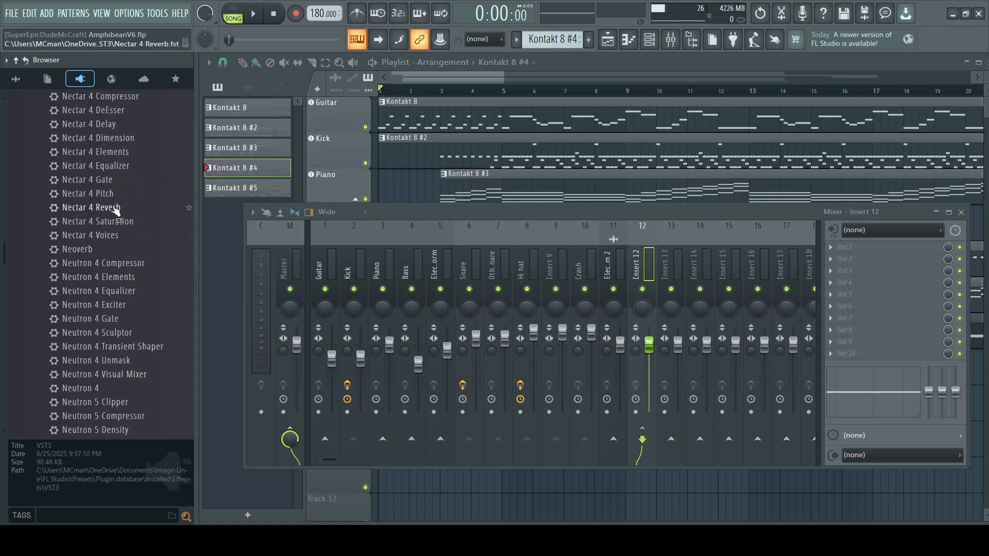
drag(97, 205, 473, 275)
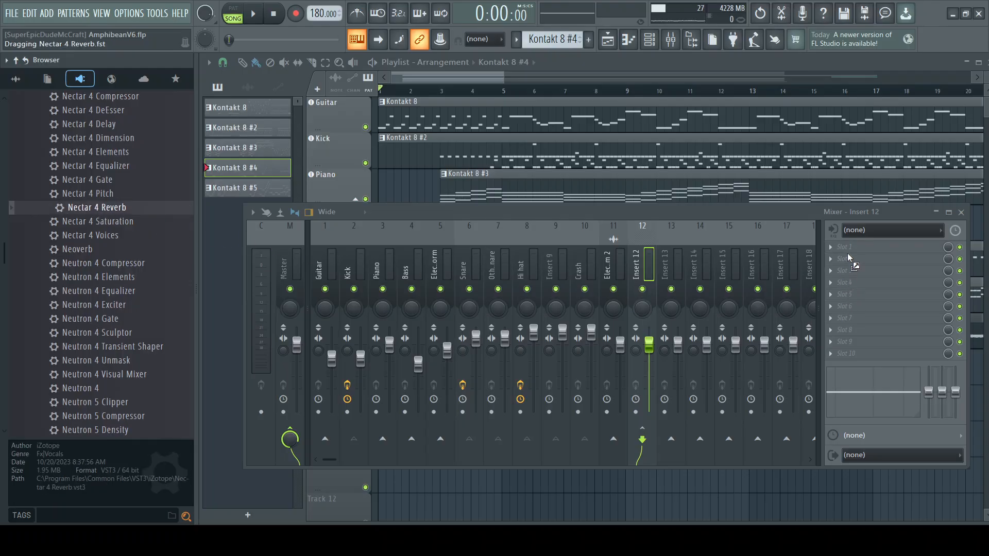
drag(845, 251, 844, 248)
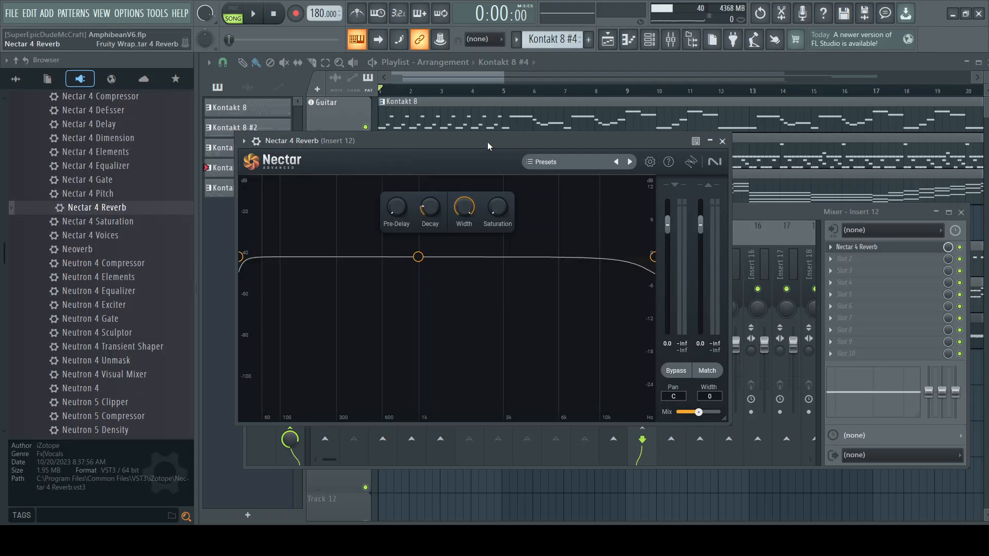
Step: Solo the Kick playlist track and reopen the Nectar 4 Reverb window from Insert 12
drag(487, 141, 529, 279)
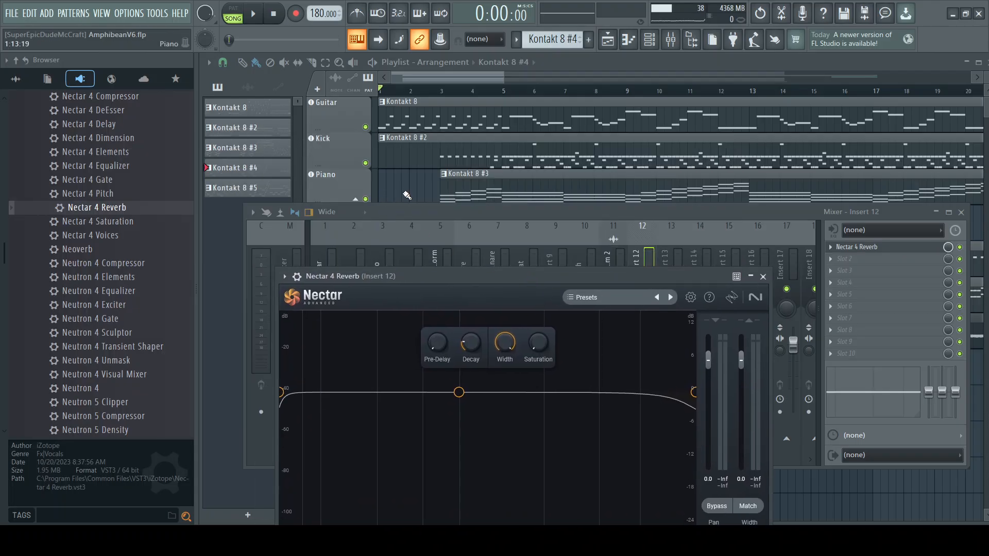
right_click(366, 164)
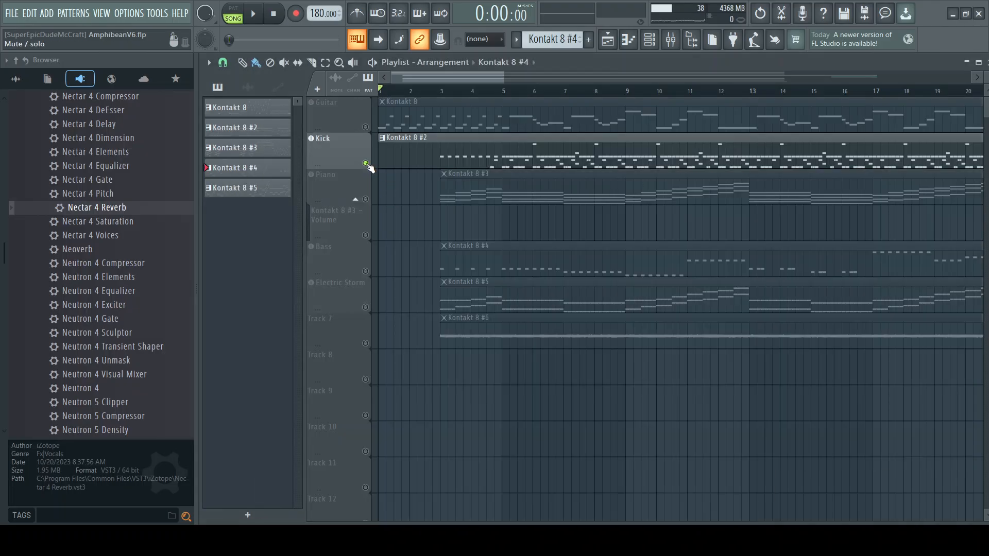
click(670, 39)
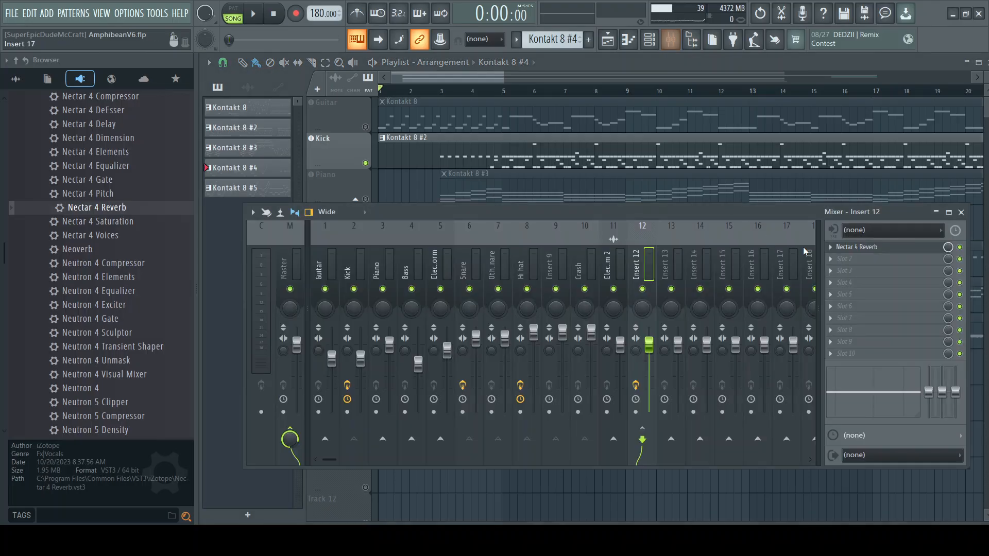
click(865, 251)
mouse_move(507, 277)
mouse_down()
mouse_move(536, 259)
mouse_move(512, 259)
mouse_up()
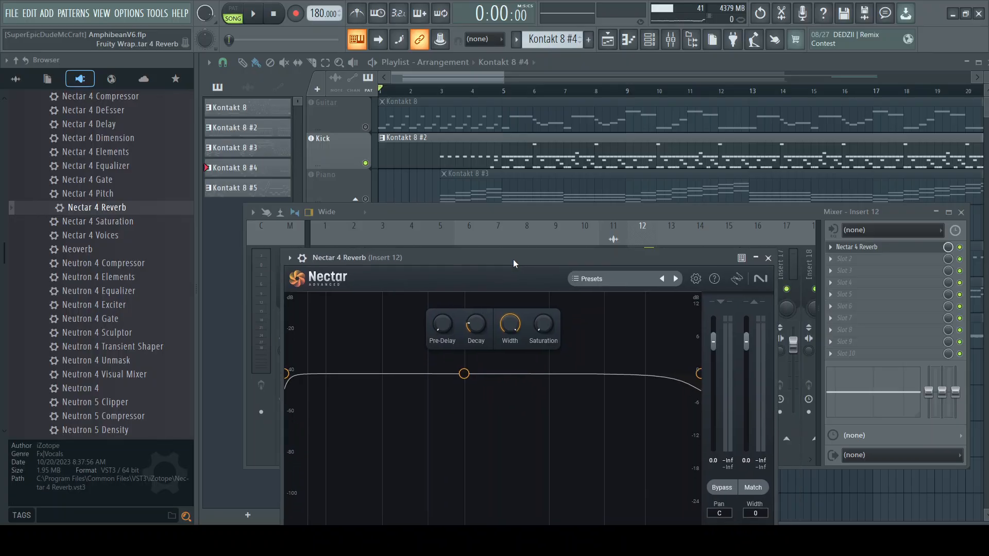
Step: Play the soloed Kick track from bar 5 with the Nectar 4 Reverb window open
click(253, 15)
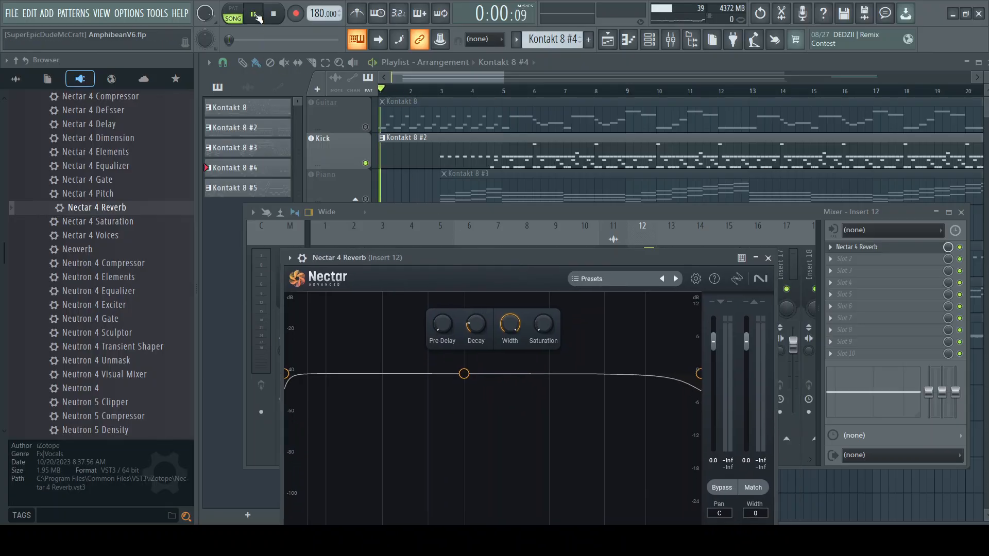
key(space)
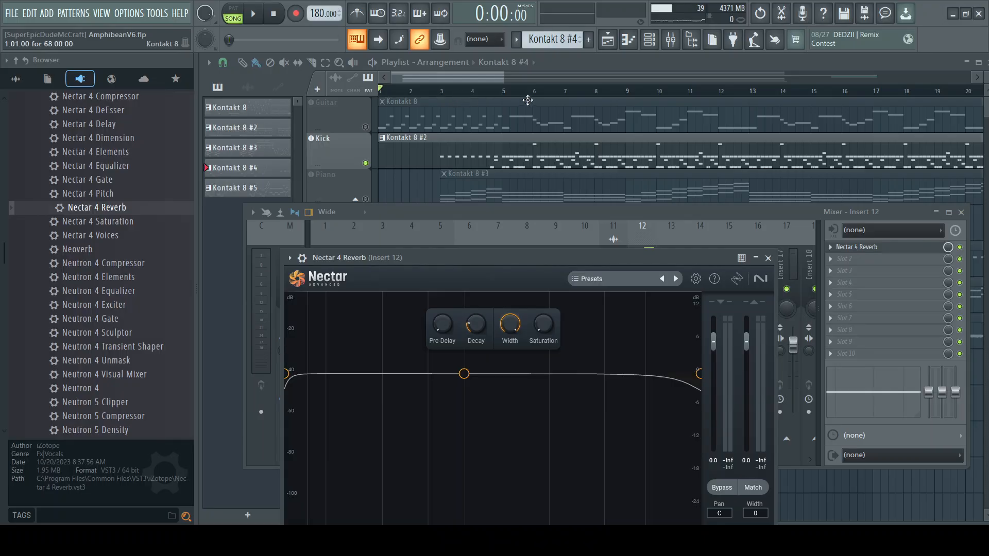
click(502, 92)
click(671, 39)
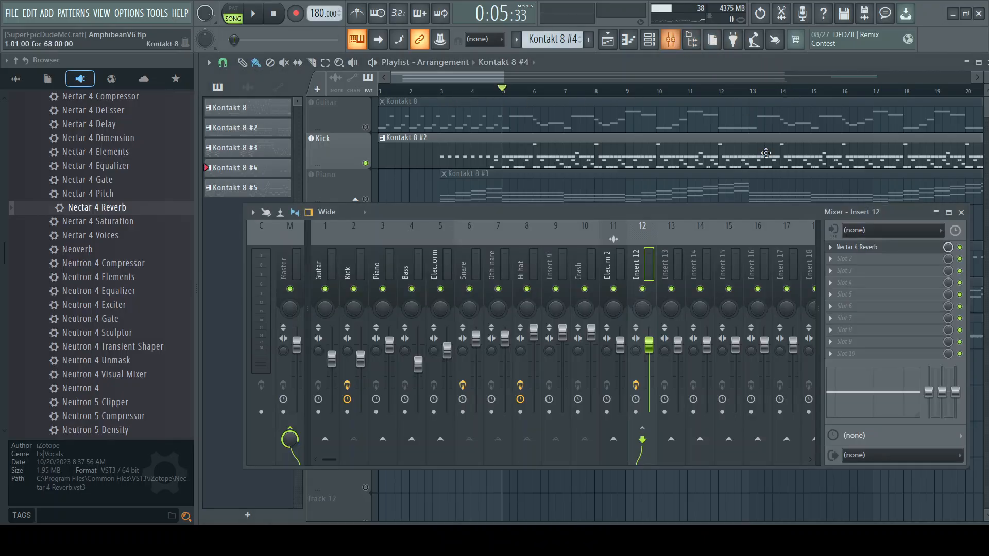
click(922, 247)
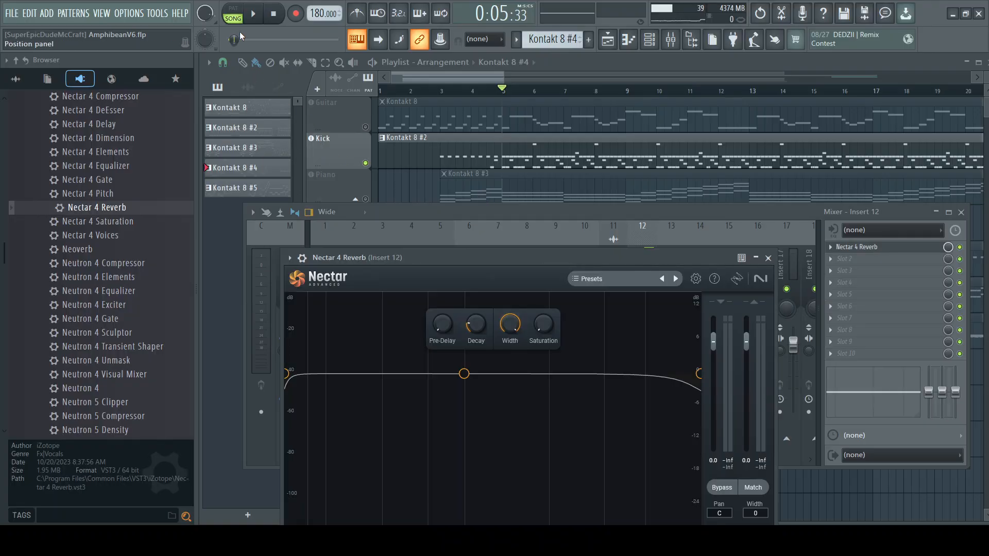
key(space)
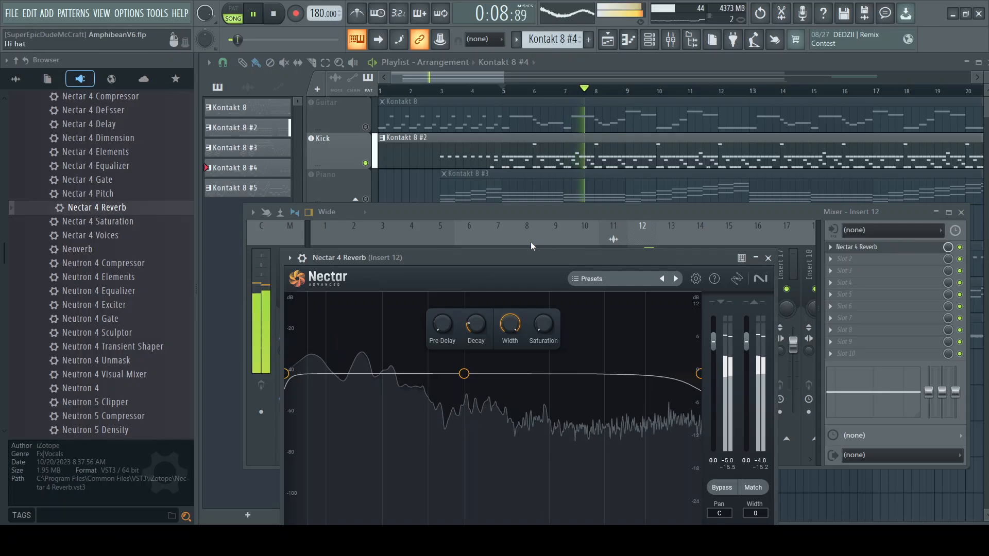
Step: Arrange the mixer and Nectar 4 Reverb windows so the track faders and reverb controls can be seen together
drag(529, 258, 527, 392)
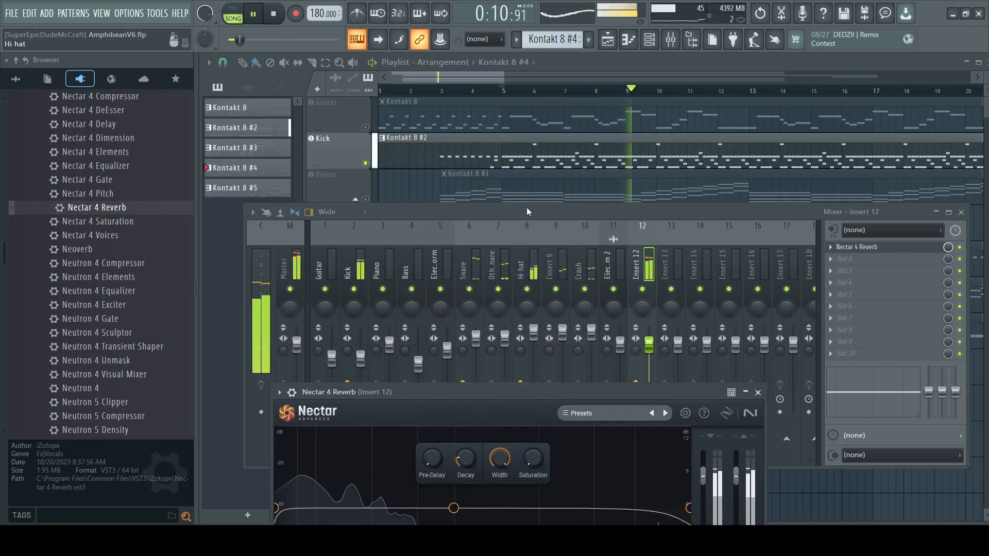
drag(527, 215, 529, 181)
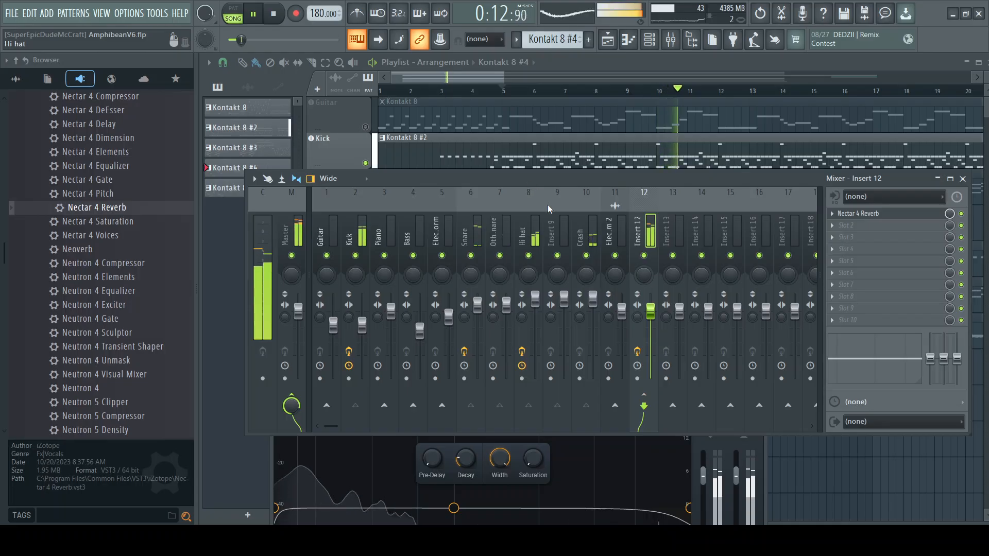
click(718, 439)
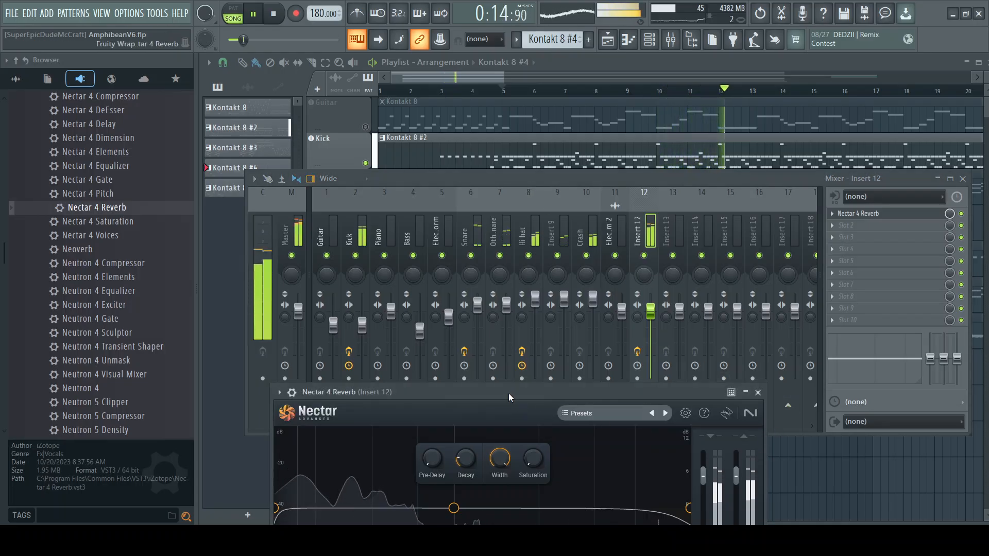
drag(509, 393, 496, 376)
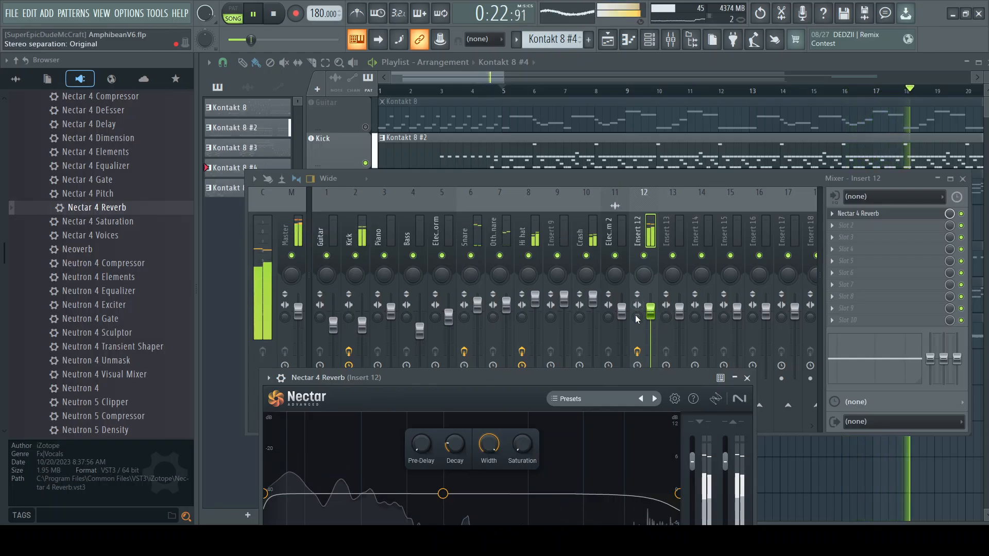
Step: Lower the Insert 12 fader to 77% (-5.4 dB) and stop playback
drag(651, 310, 650, 325)
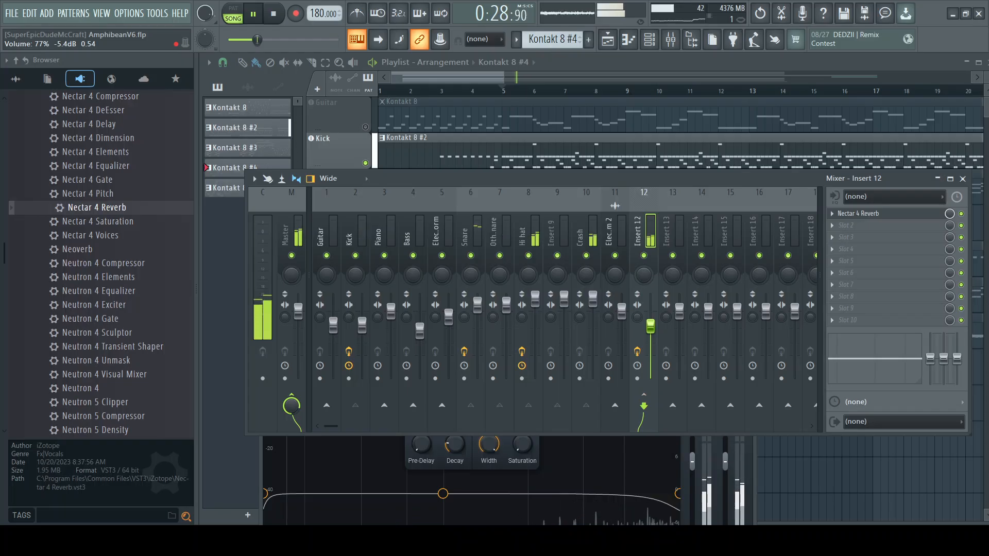
click(274, 16)
click(254, 16)
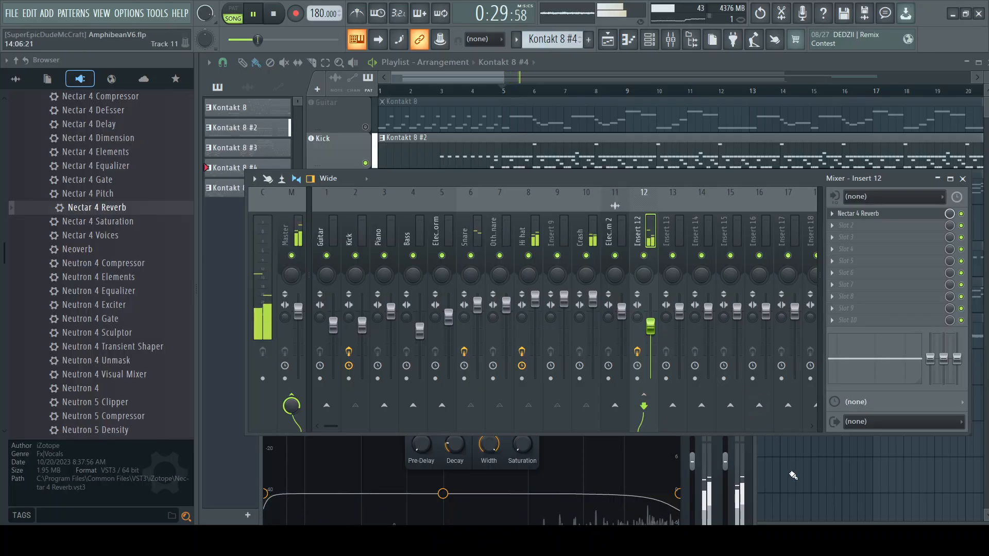
click(274, 20)
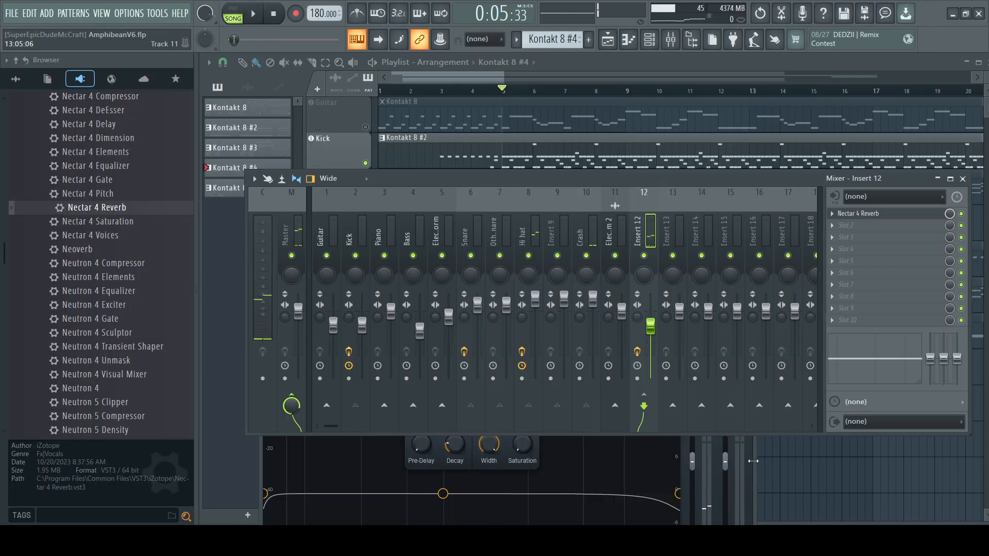
Step: Switch off Nectar 4 Reverb on Insert 12 with its detailed settings open and play the drums from bar 5
click(752, 461)
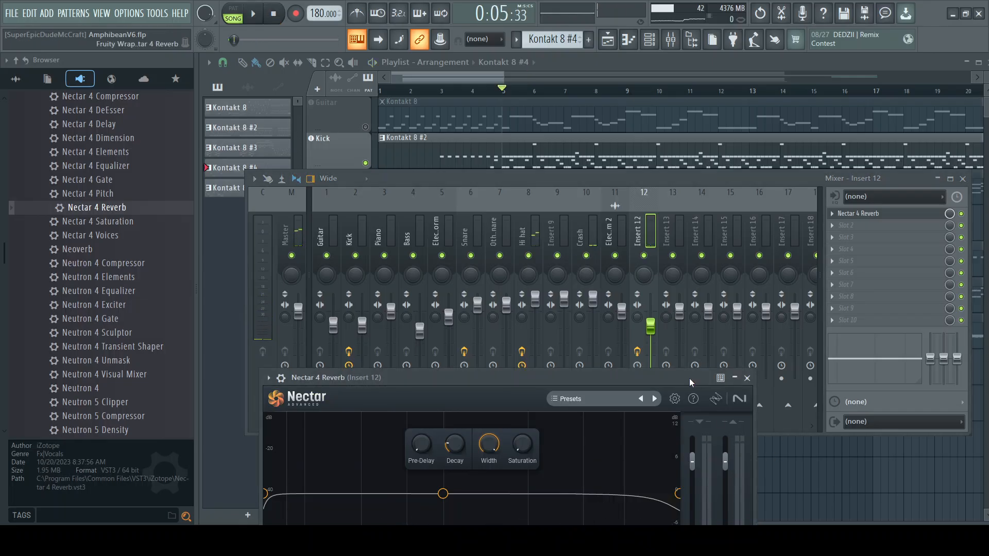
drag(683, 376, 719, 270)
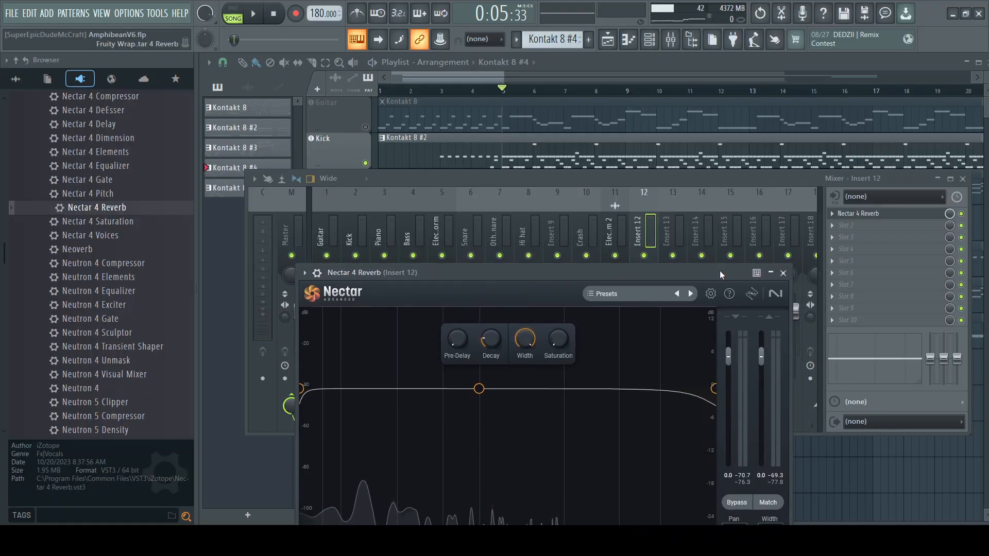
click(316, 272)
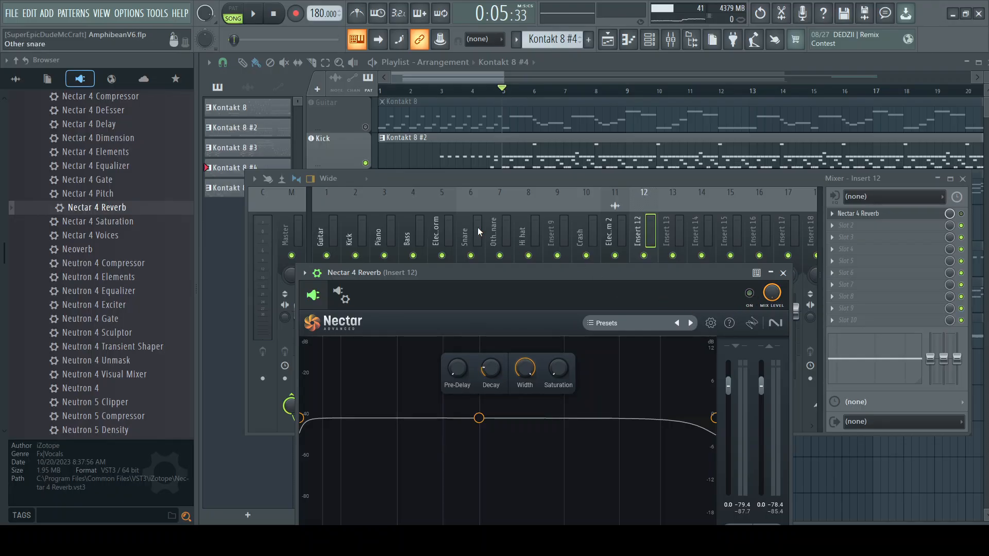
key(space)
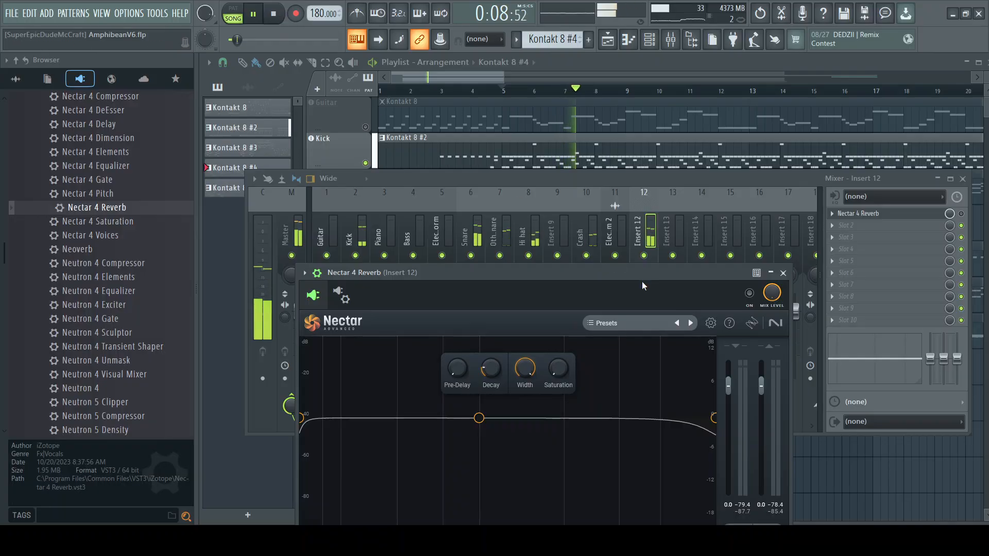
Step: Compare the drums with Nectar 4 Reverb on and off during playback from bar 5, leaving it on and stopping playback
click(749, 293)
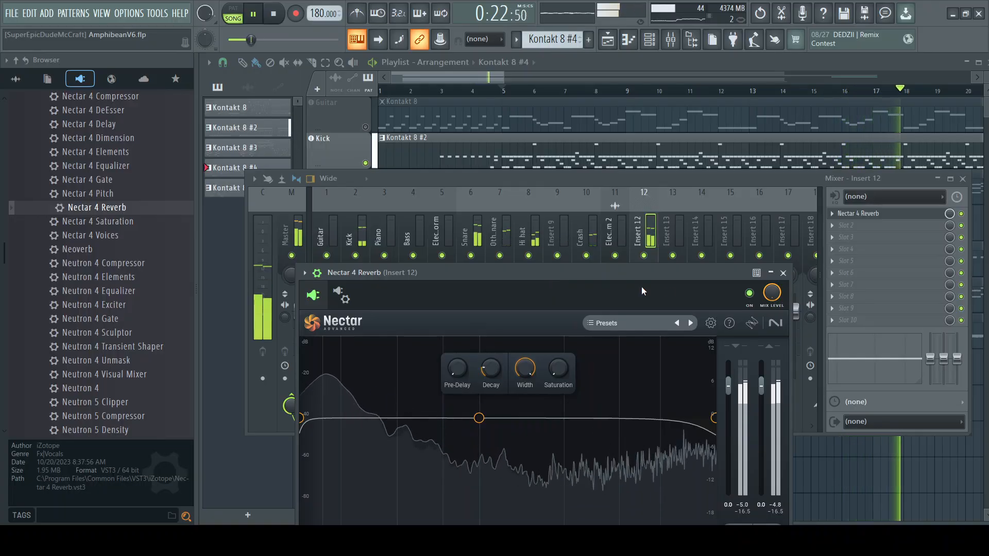
click(749, 293)
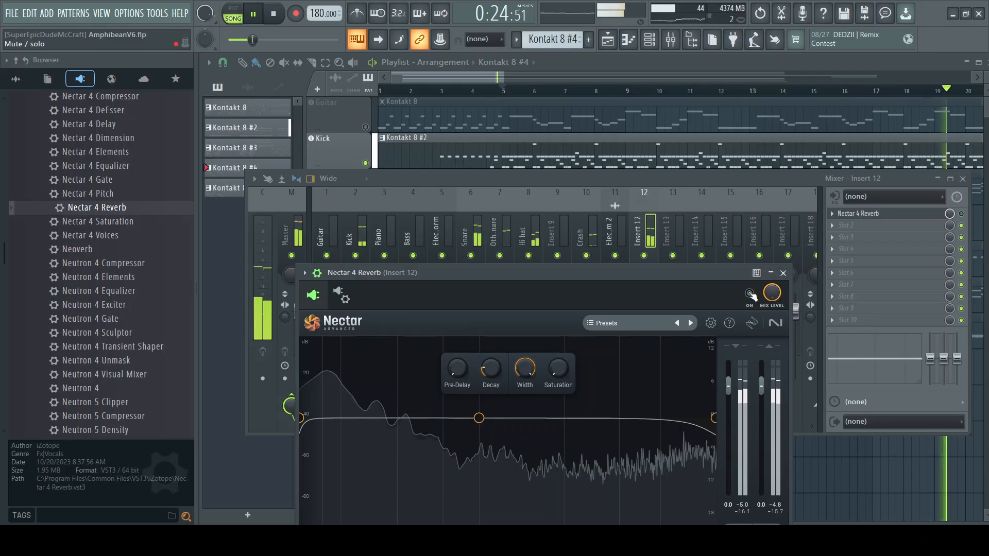
click(275, 15)
click(257, 15)
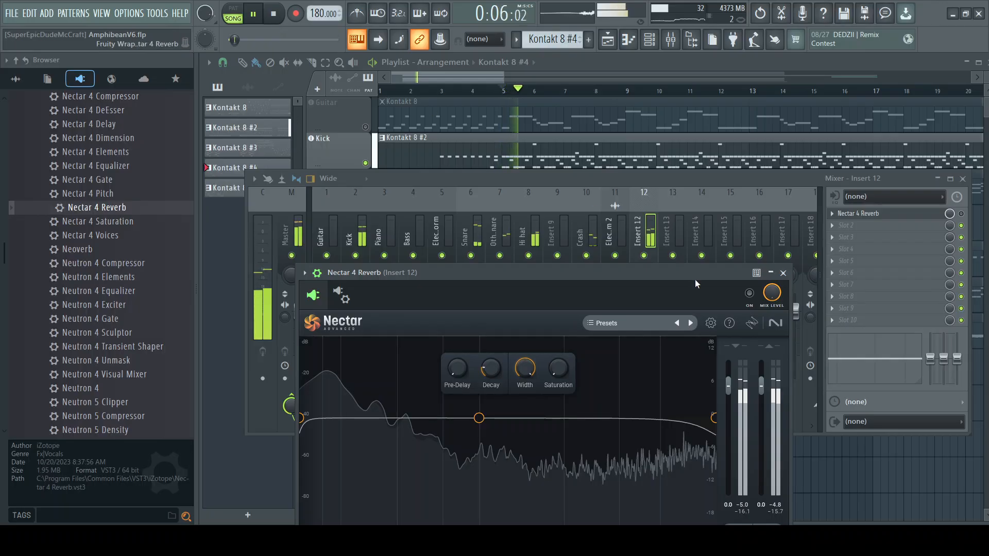
click(749, 294)
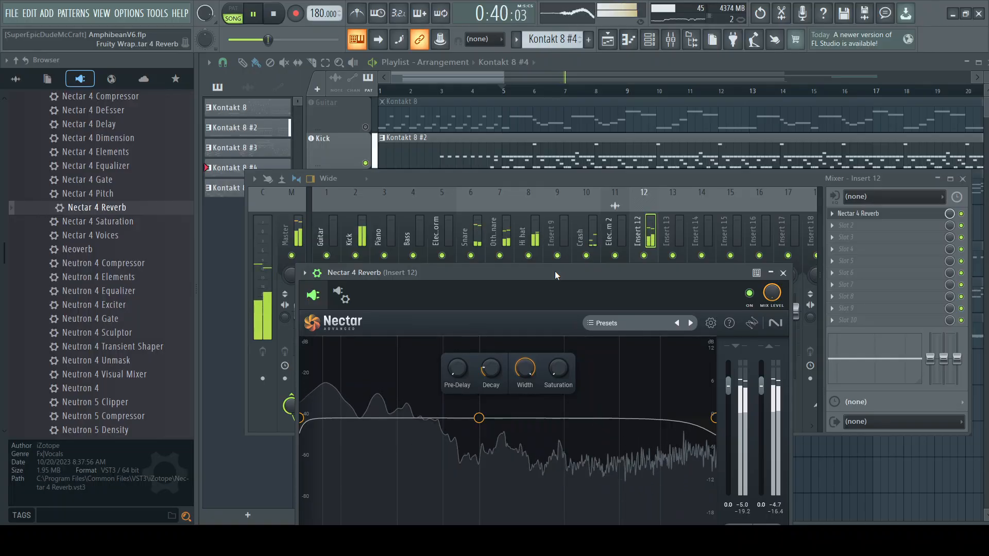
click(273, 15)
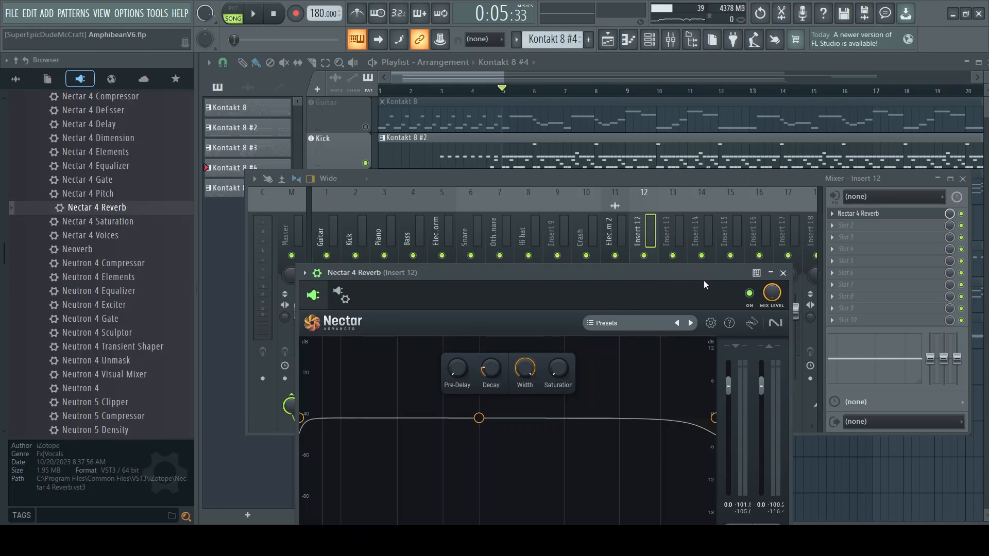
Step: Look through the Nectar 4 Reverb preset list without loading one, repositioning the window so the whole list fits
click(647, 323)
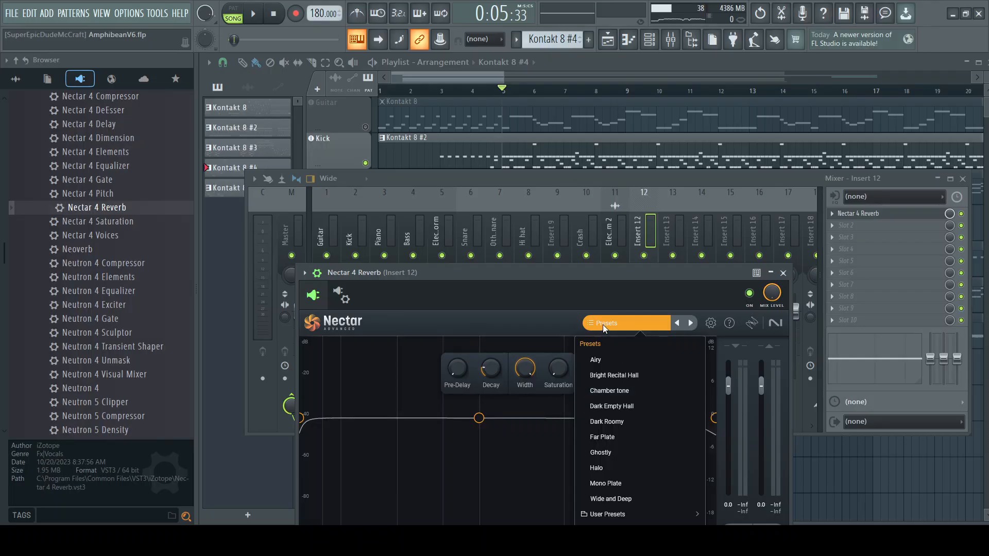
drag(524, 278, 527, 204)
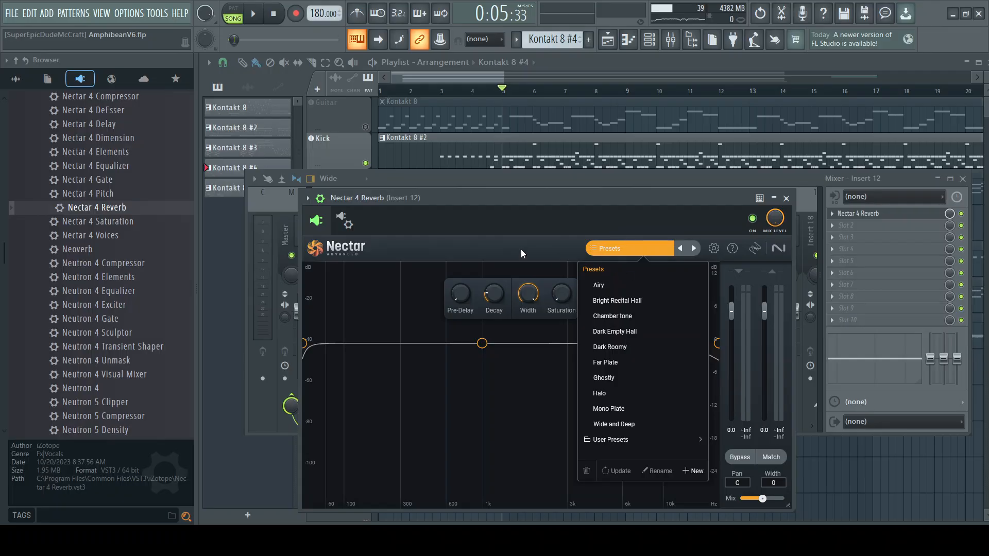
click(530, 198)
drag(530, 198, 531, 240)
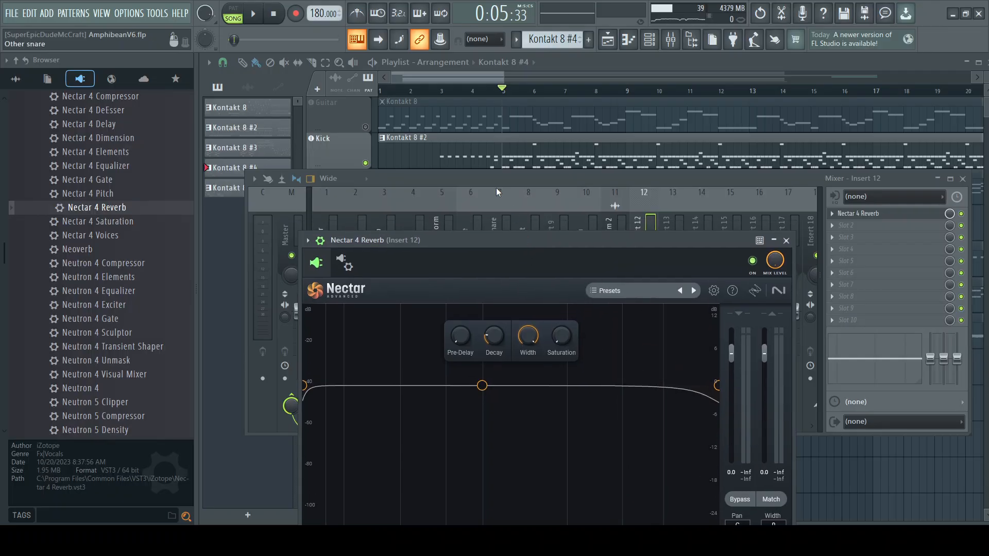
Step: Return to the full playlist, play all tracks together from bar 5 and stop playback
click(371, 175)
key(space)
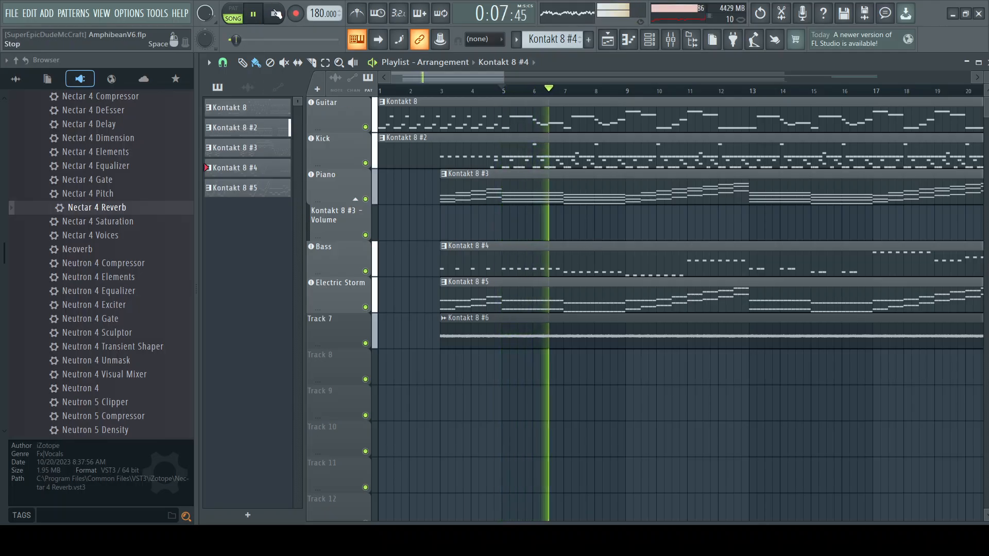
key(space)
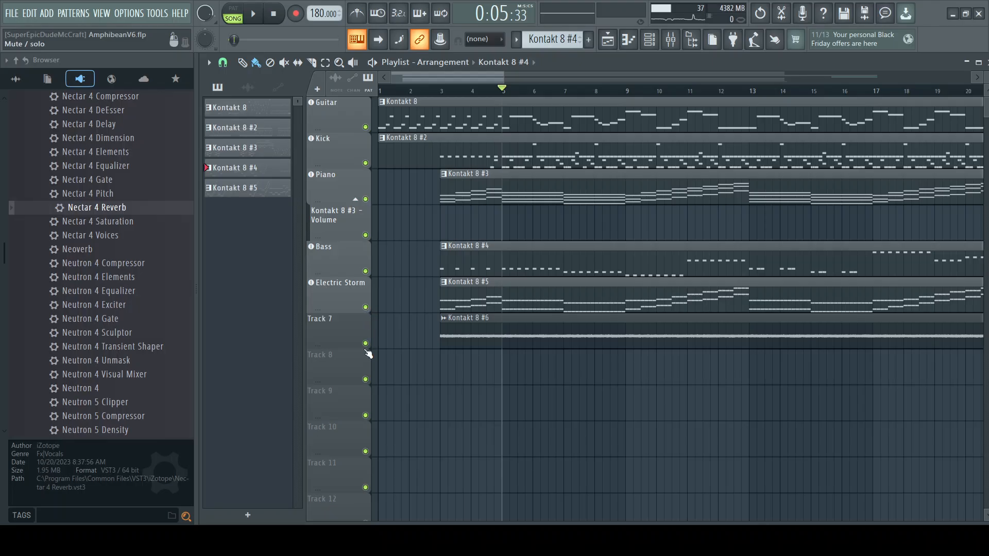
Step: Solo the Electric Storm track, play it from bar 5 and stop playback
right_click(365, 308)
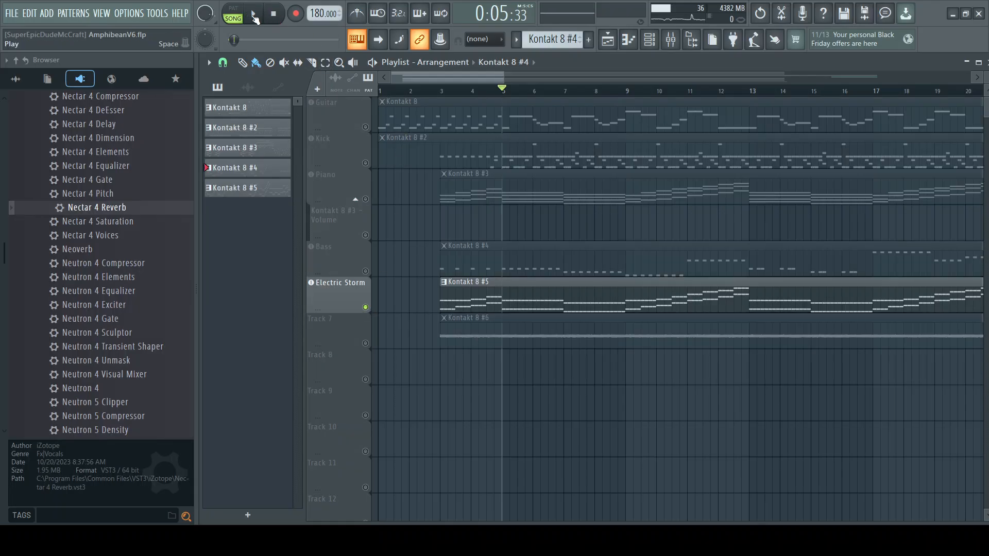
click(254, 18)
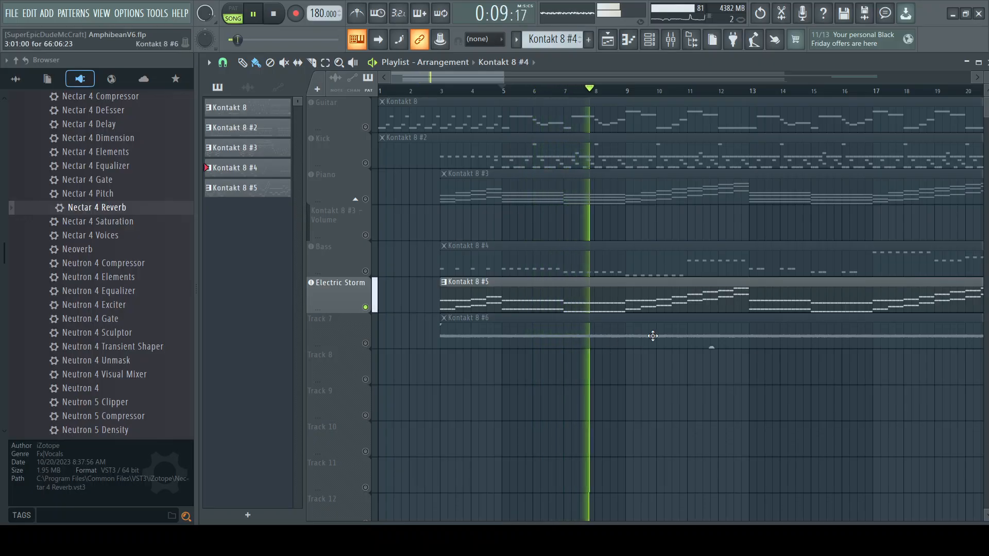
click(274, 18)
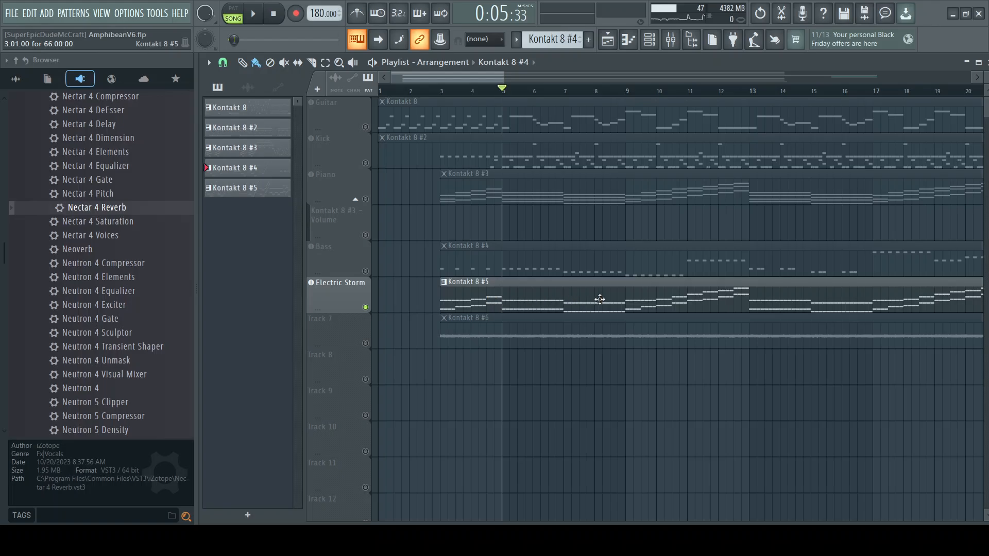
Step: Return the playhead to bar 1, render pattern Kontakt 8 #5 as an audio clip and close the Nectar 4 Reverb window
drag(446, 93, 380, 90)
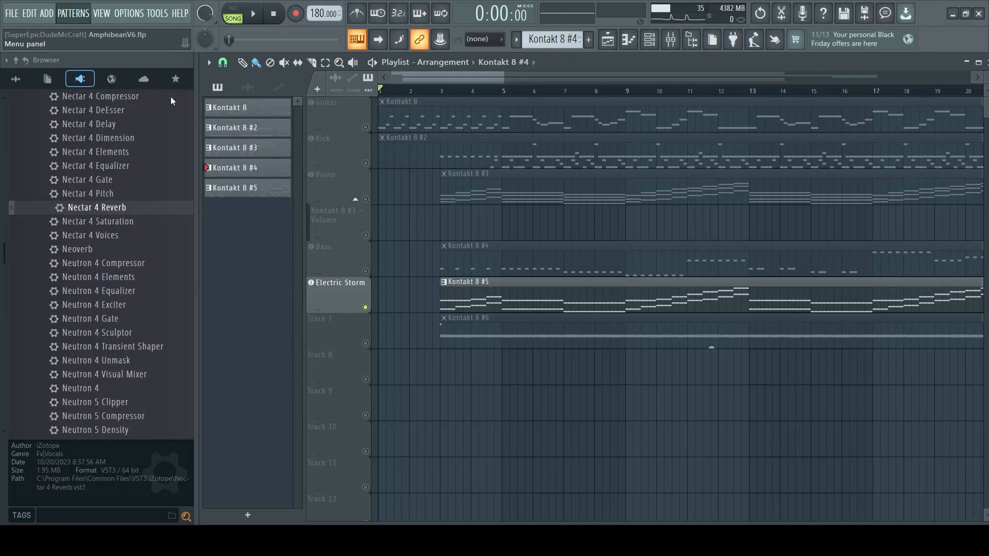
click(93, 78)
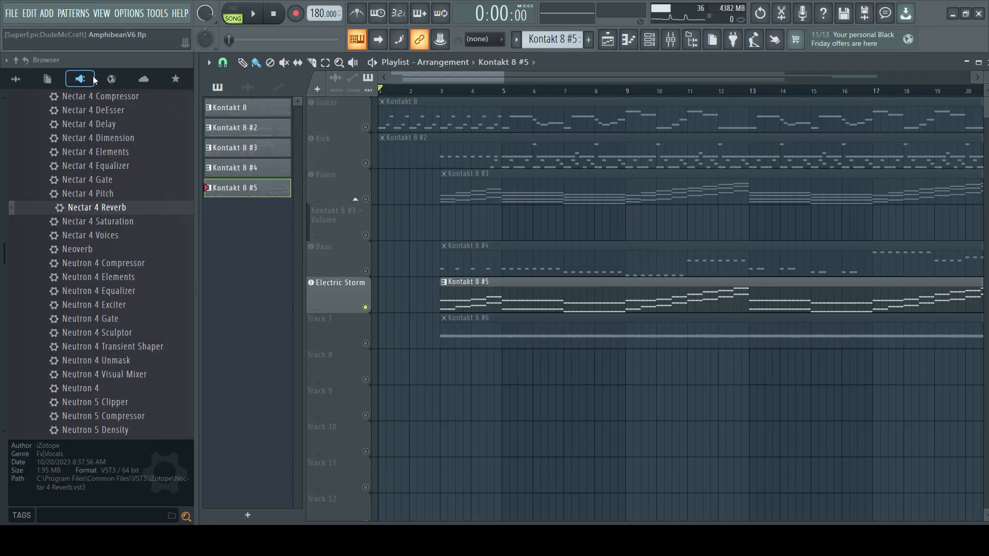
click(82, 12)
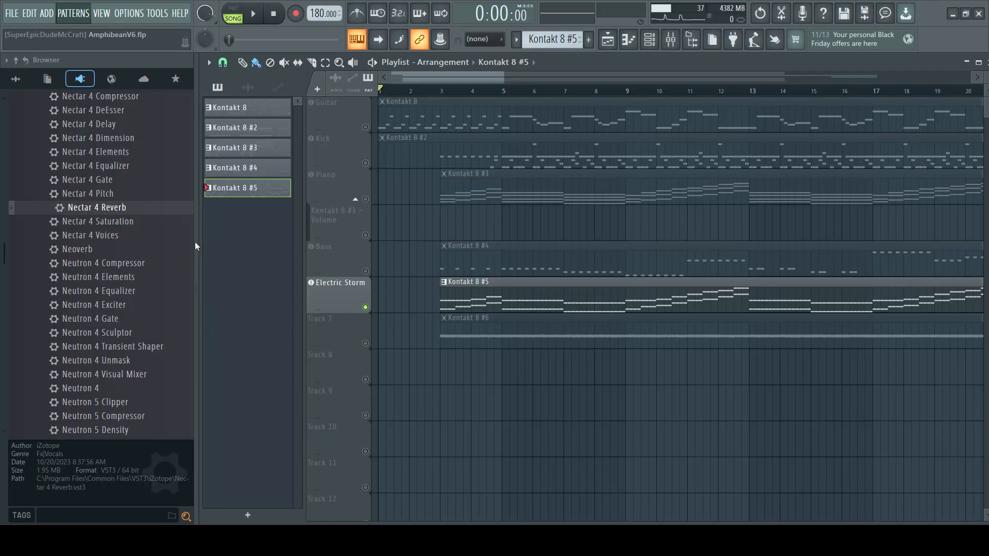
key(l)
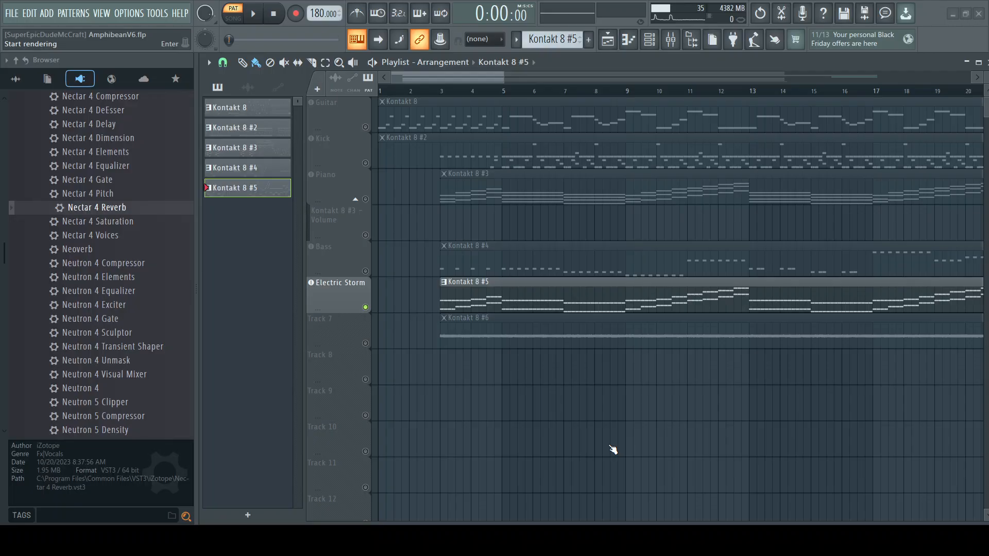
key(Return)
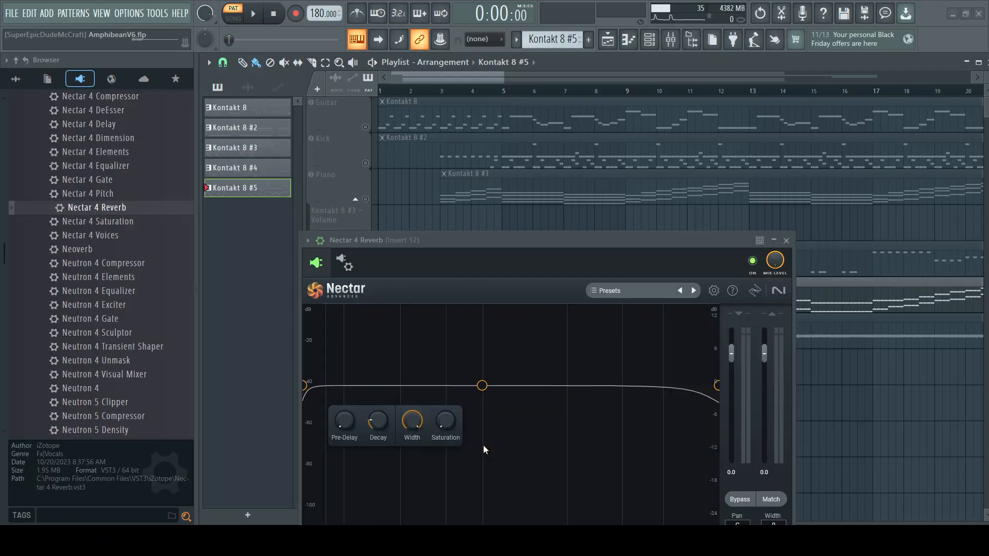
click(786, 241)
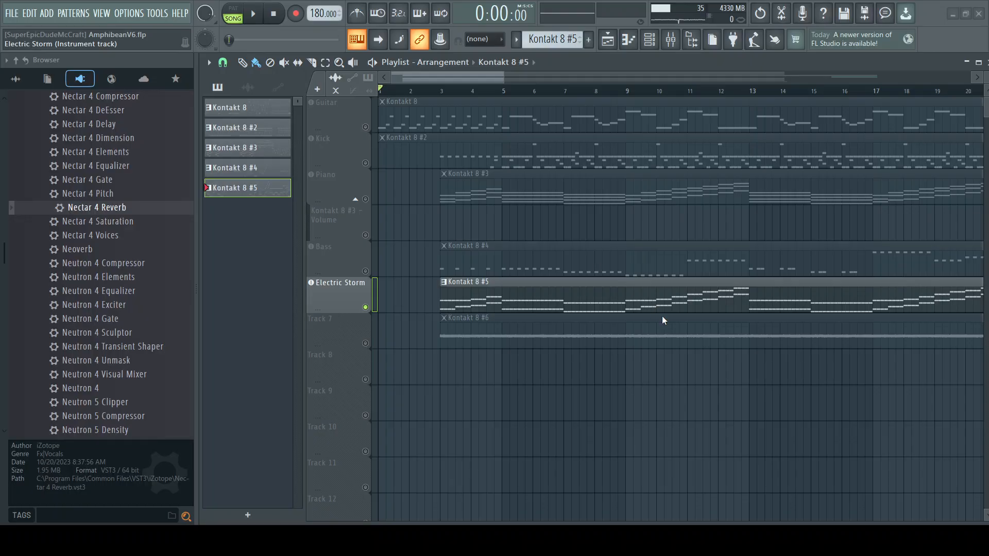
Step: Show the channel rack's audio clip channels and move the rack fully into view over the playlist
click(650, 41)
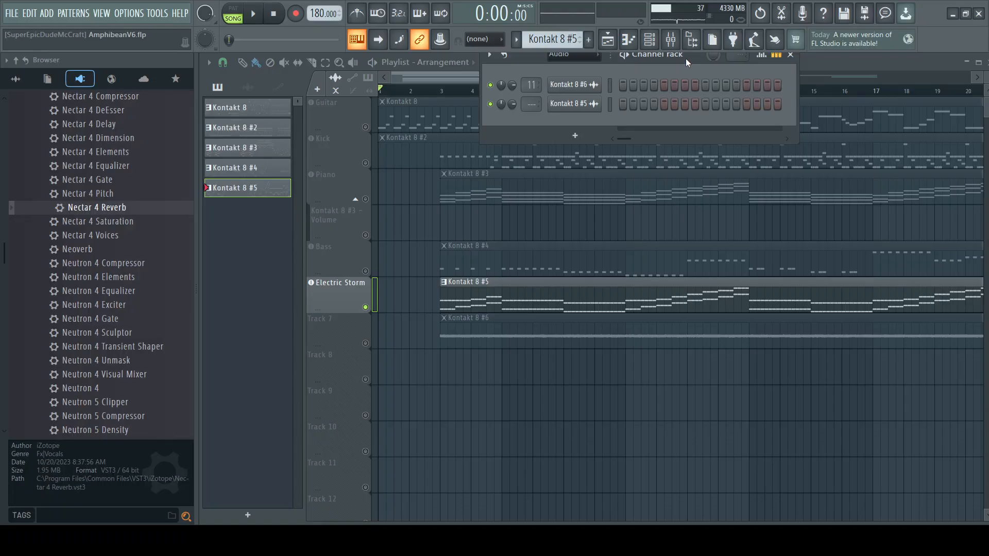
drag(685, 58, 613, 117)
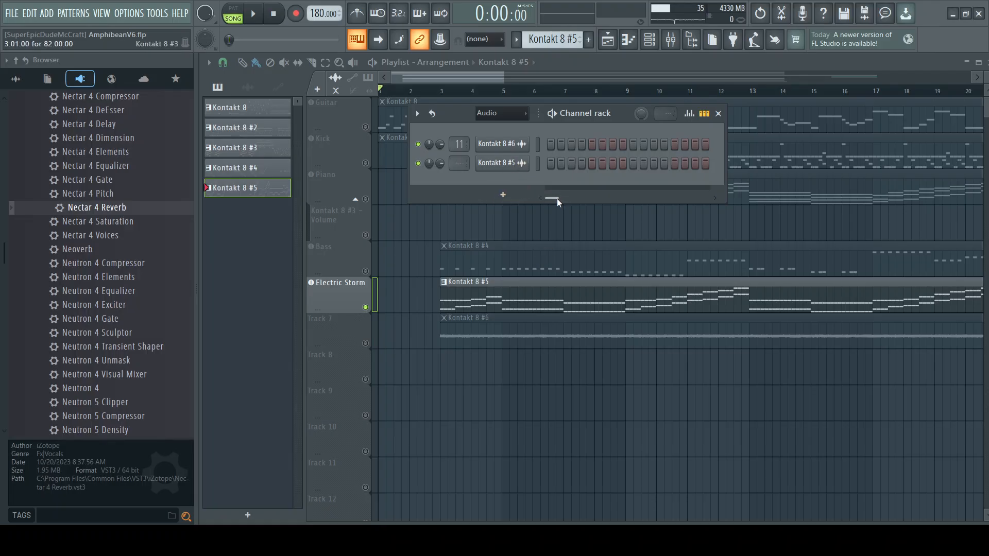
mouse_move(557, 199)
mouse_down()
mouse_move(757, 203)
mouse_move(552, 198)
mouse_up()
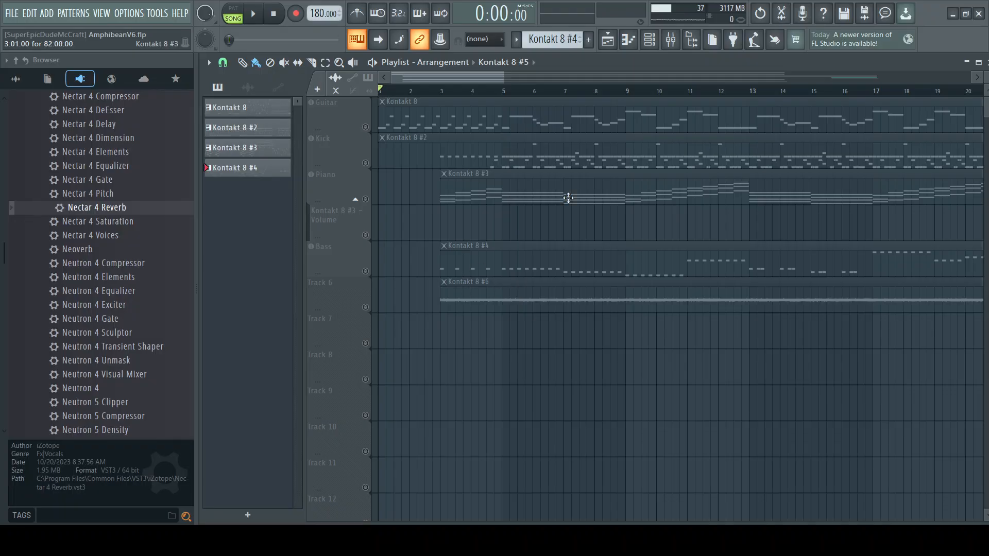
Step: Examine Insert 5 in the mixer, moving the window around the playlist, and close the mixer
click(670, 41)
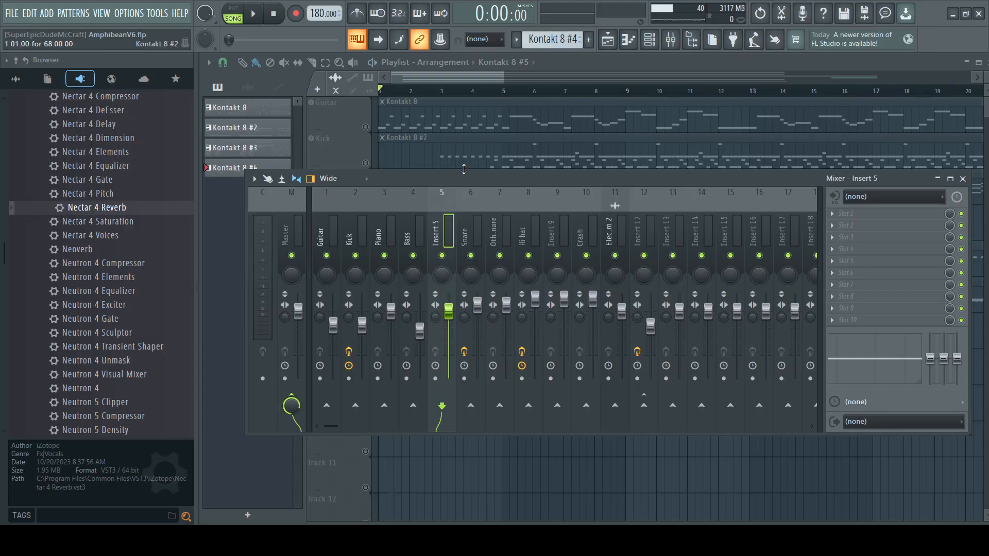
drag(471, 177, 448, 375)
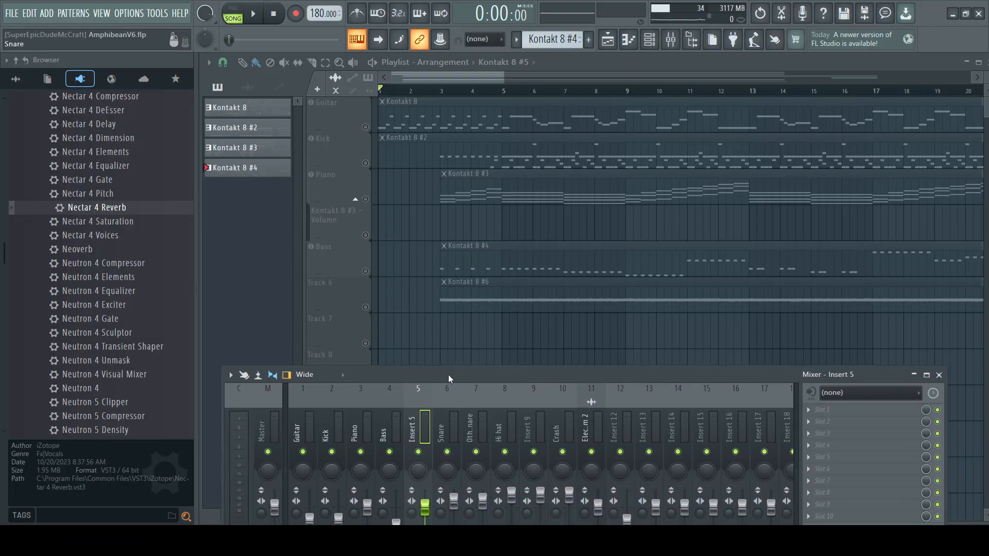
drag(521, 375, 533, 145)
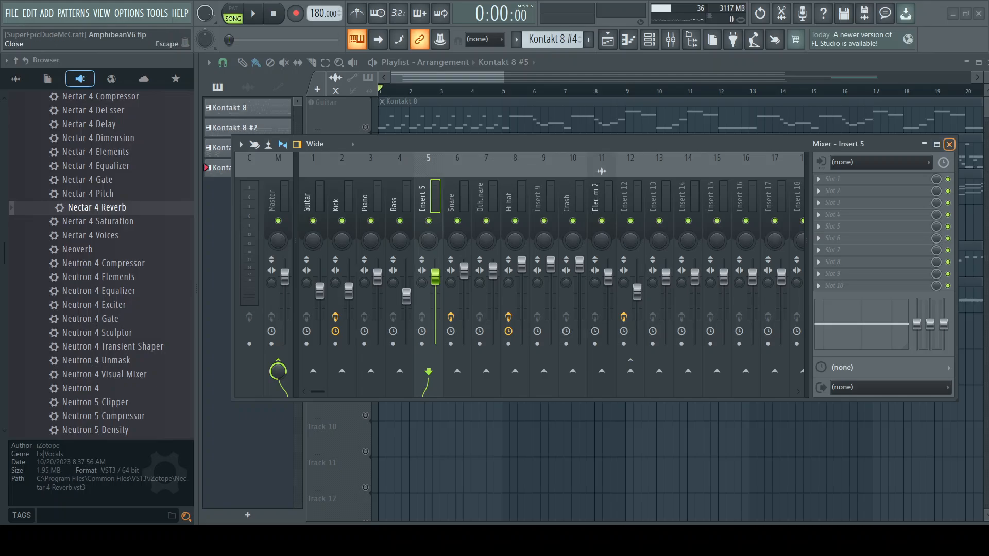
click(949, 144)
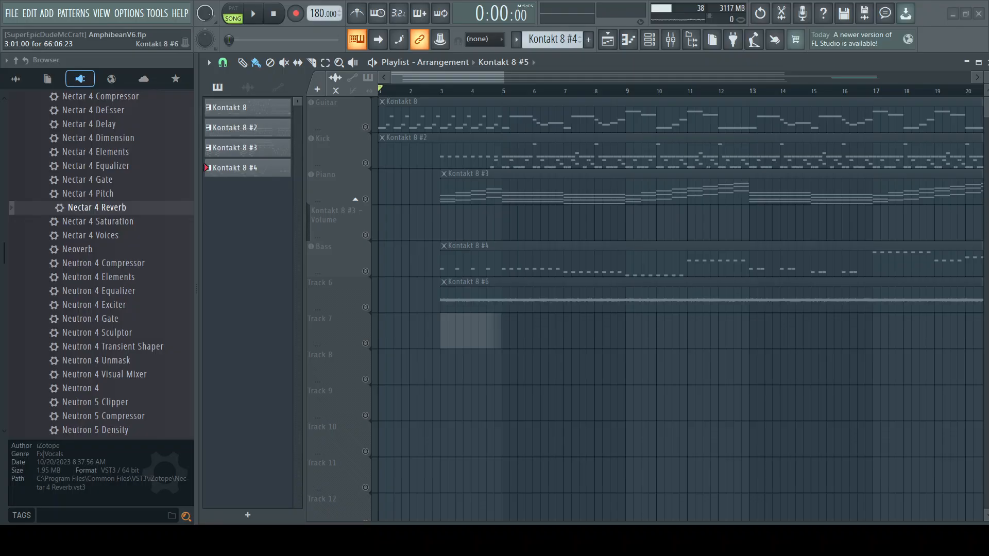
Step: Place the Kontakt 8 #5 audio clip on Track 7 at bar 3, solo that track and play it briefly
click(442, 329)
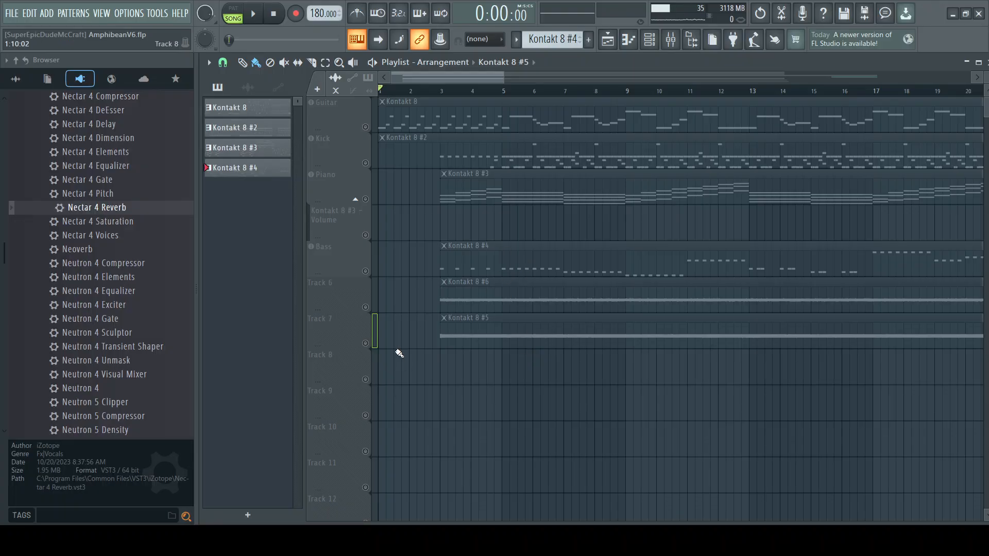
click(367, 344)
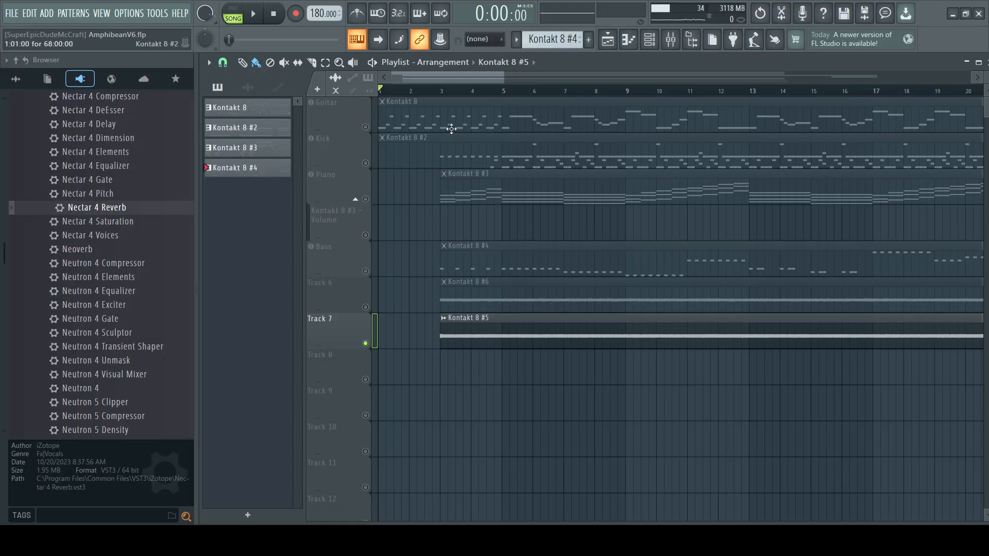
key(space)
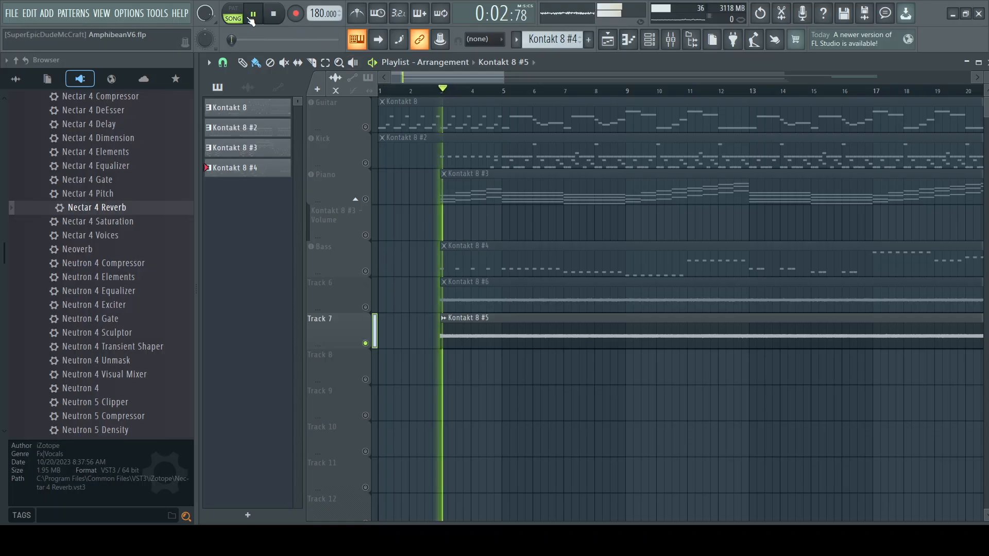
click(277, 17)
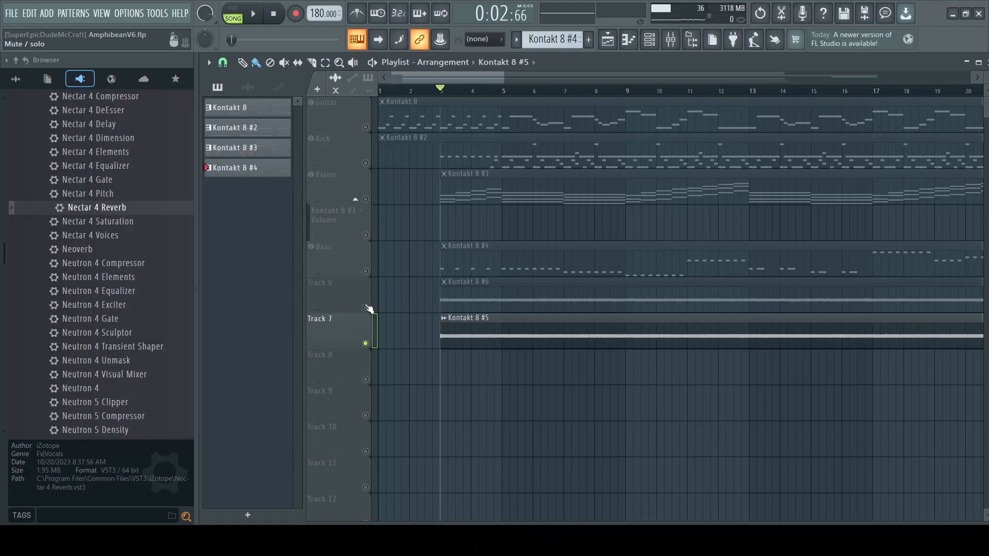
Step: Play Track 6 alone from bar 3, bring in Track 7 alongside it and stop playback
click(353, 307)
click(253, 13)
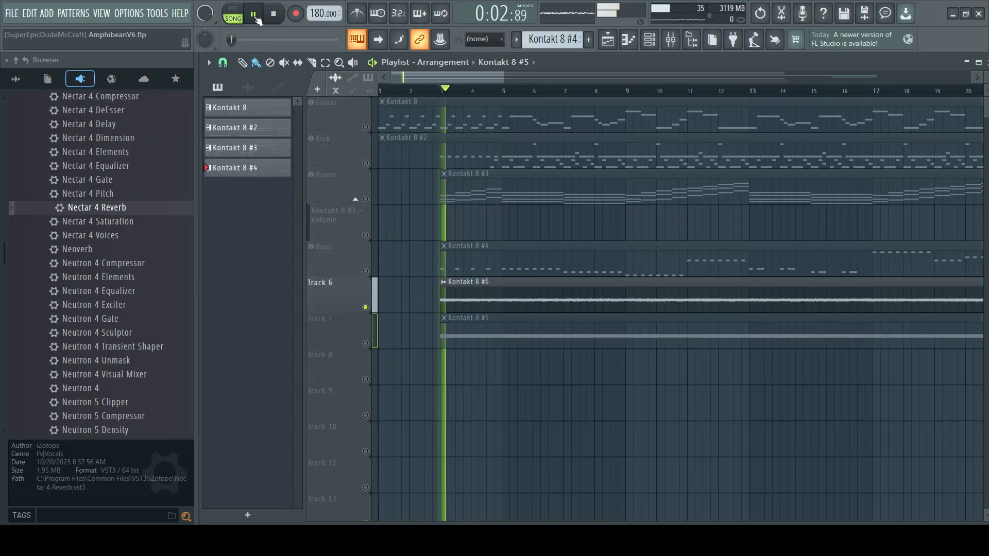
click(365, 343)
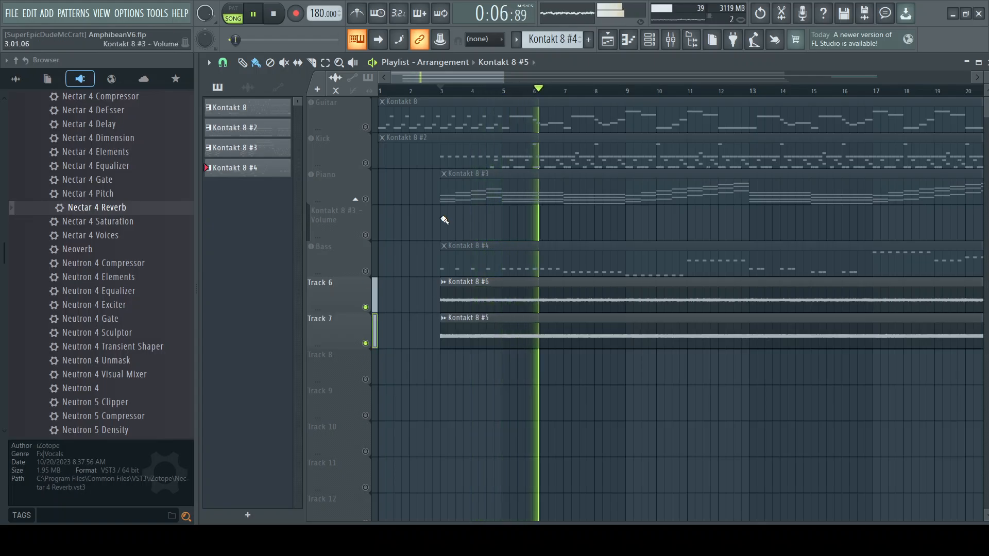
click(274, 14)
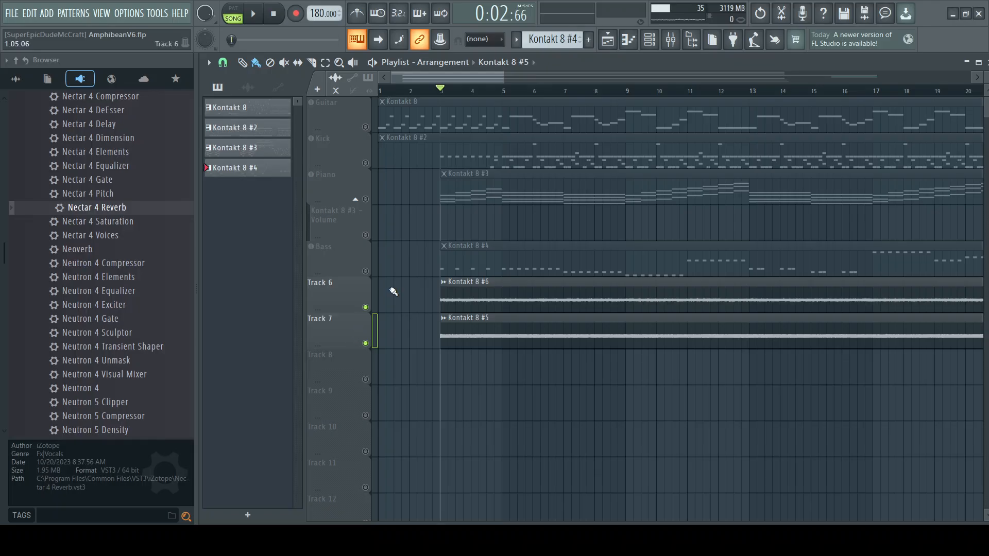
Step: Show the mixer below the playlist's audio clip tracks and route the selected Kontakt 8 #6 channel to Insert 5
click(671, 45)
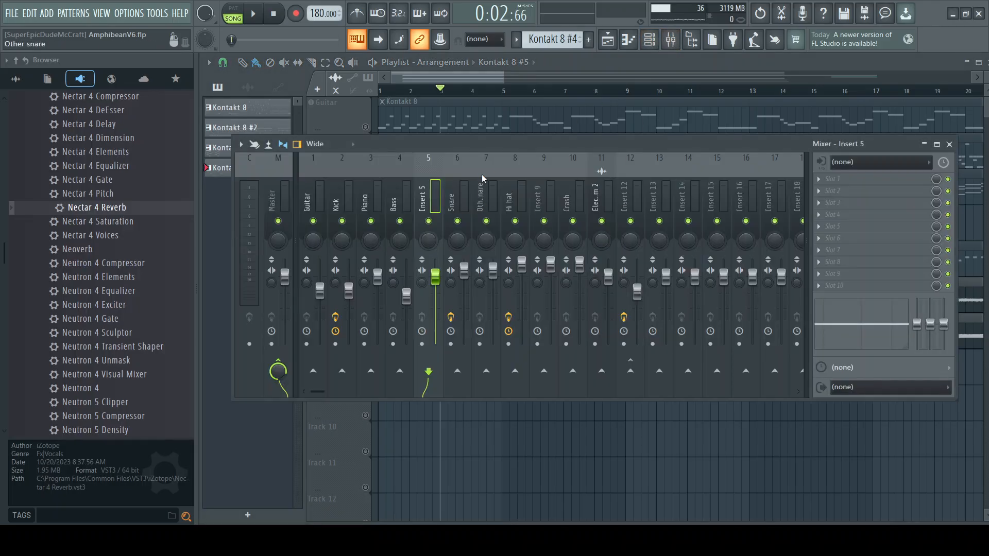
drag(508, 141, 511, 355)
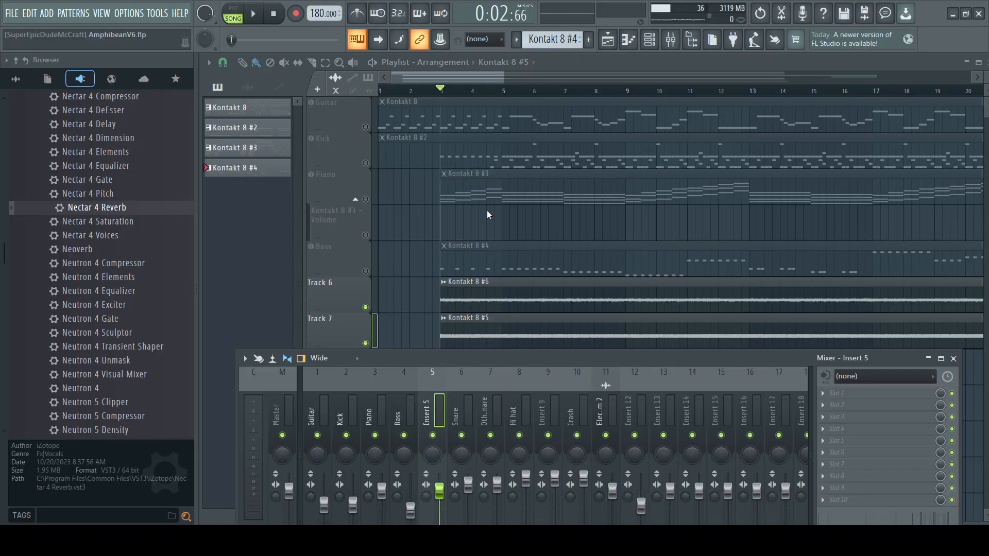
key(ctrl+l)
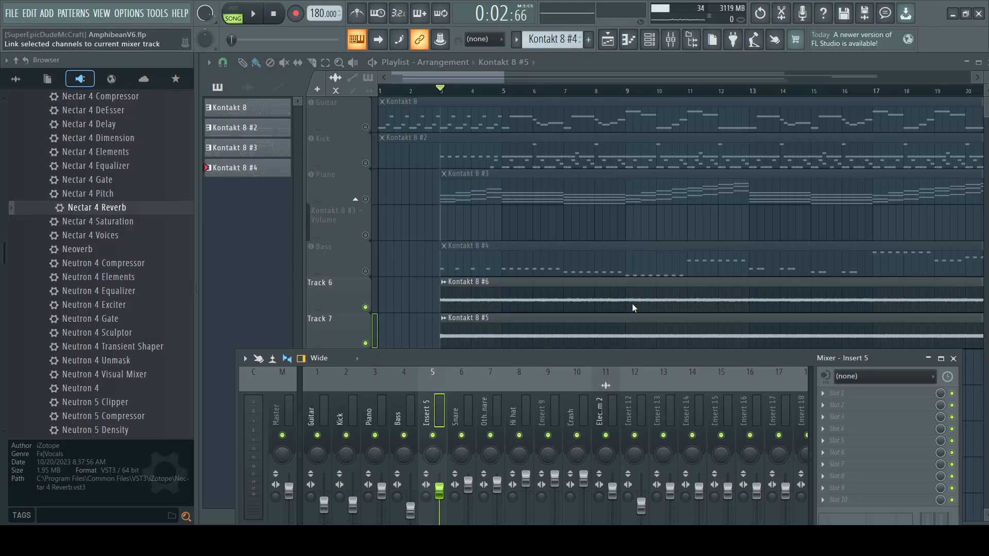
key(ctrl+l)
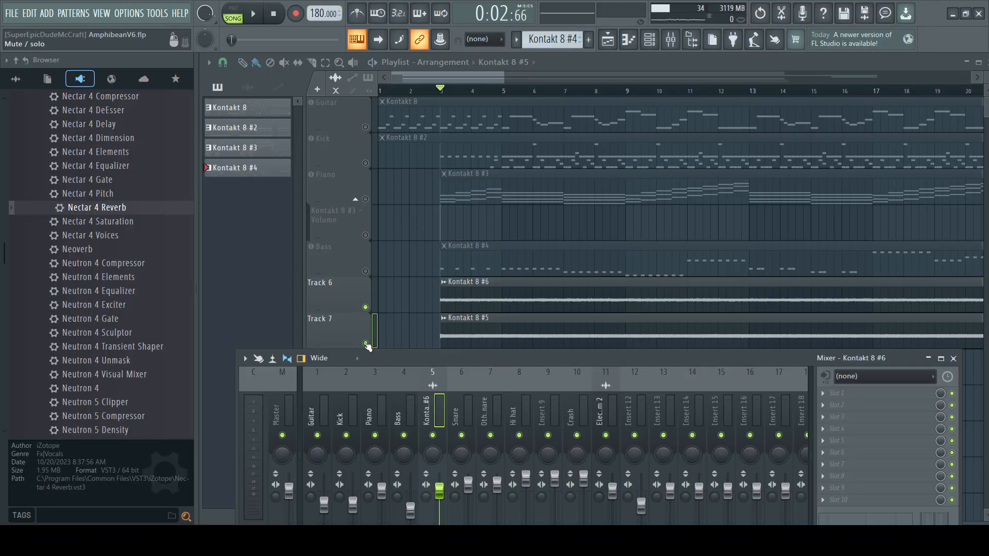
Step: Solo Track 7 and play it briefly from bar 3 to check its signal in the mixer
right_click(366, 344)
click(670, 39)
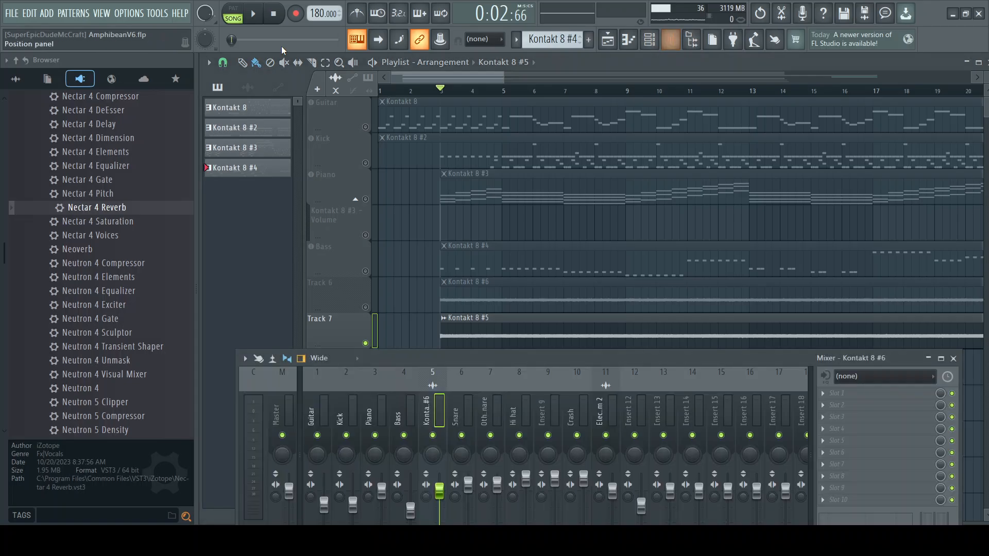
click(262, 17)
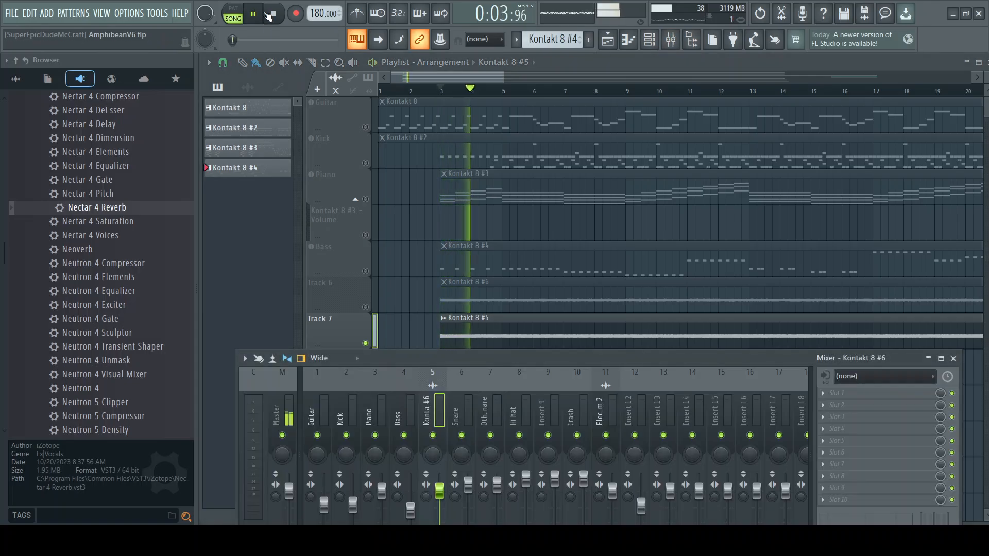
click(274, 15)
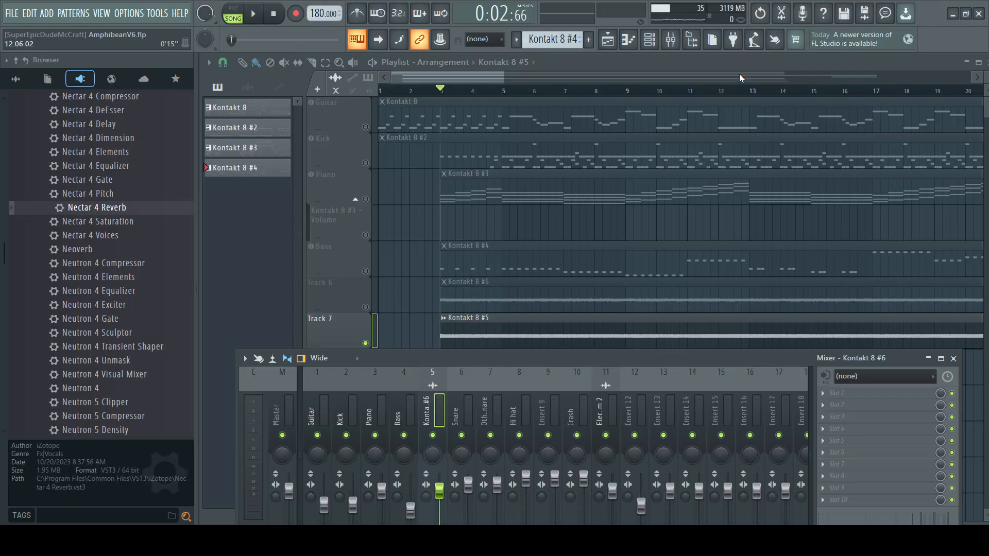
Step: Undo the Track 7 solo and the channel's routing to Insert 5
click(760, 14)
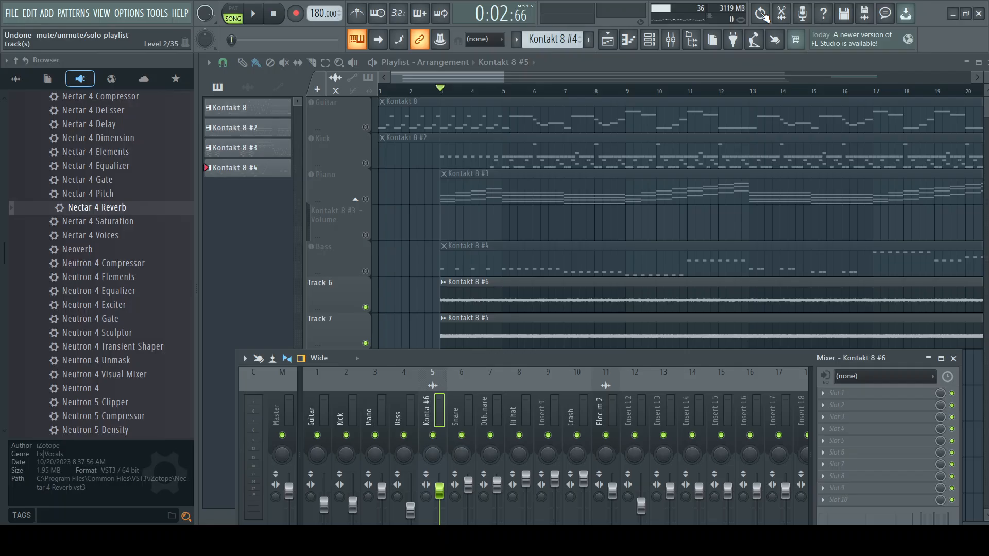
click(761, 14)
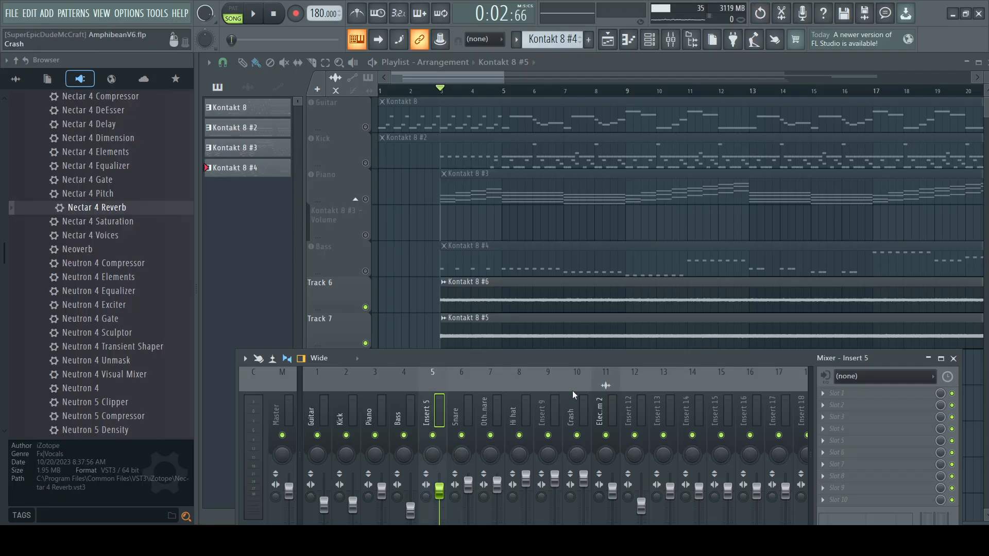
Step: Inspect the effect slots of Insert 12 and the Electric Storm 2 mixer track
drag(559, 353, 527, 356)
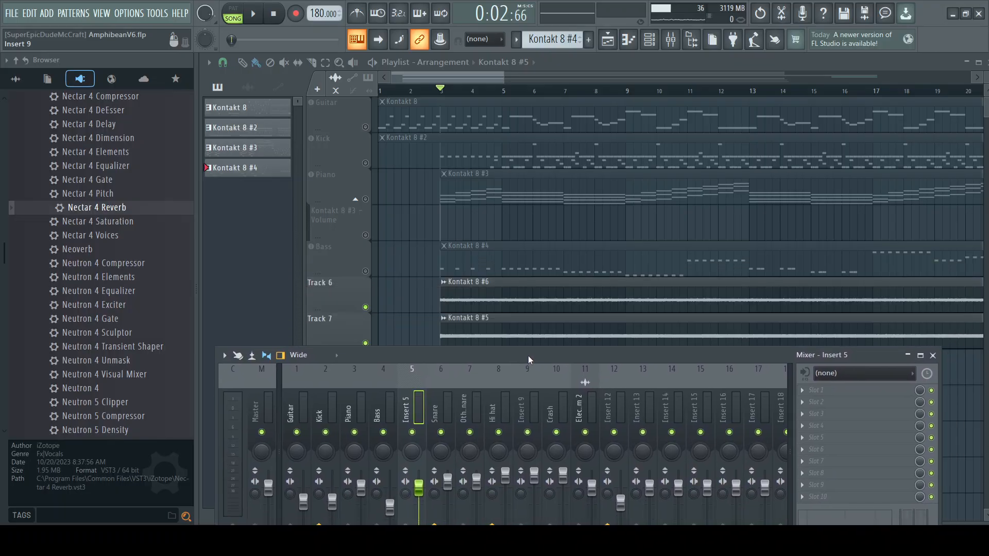
click(610, 400)
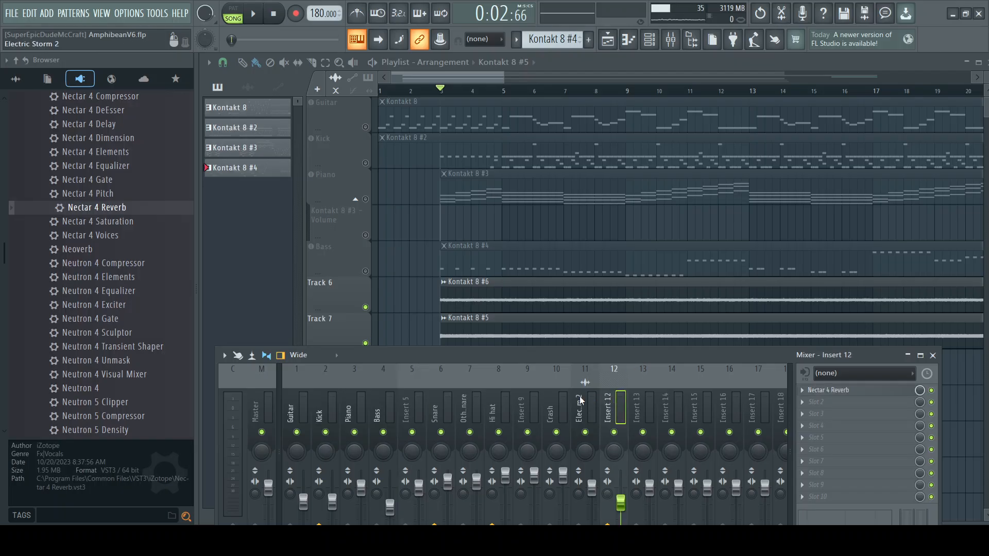
click(591, 400)
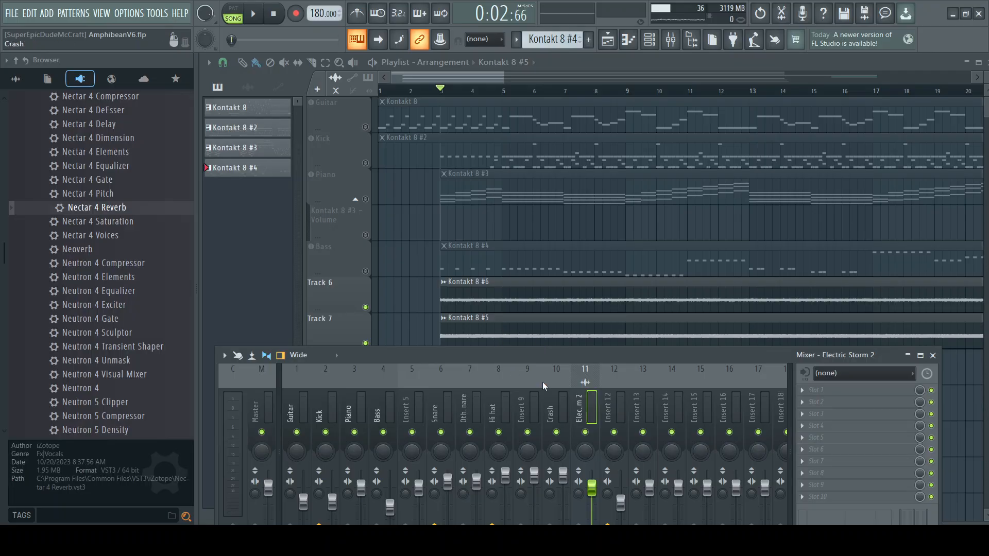
Step: Solo Track 6, play it from bar 3 while checking the mixer levels, select Insert 5 and stop playback
right_click(366, 307)
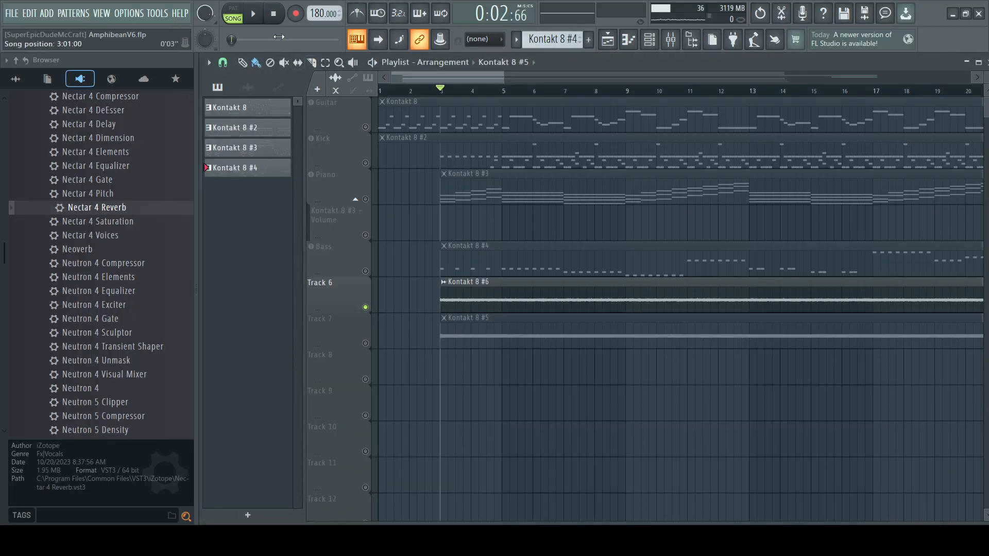
key(space)
click(670, 39)
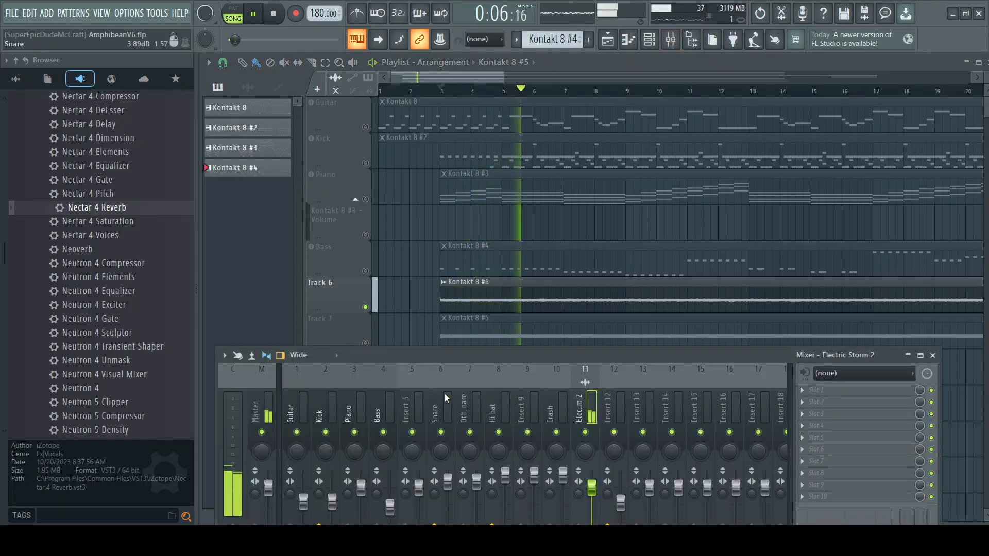
click(407, 408)
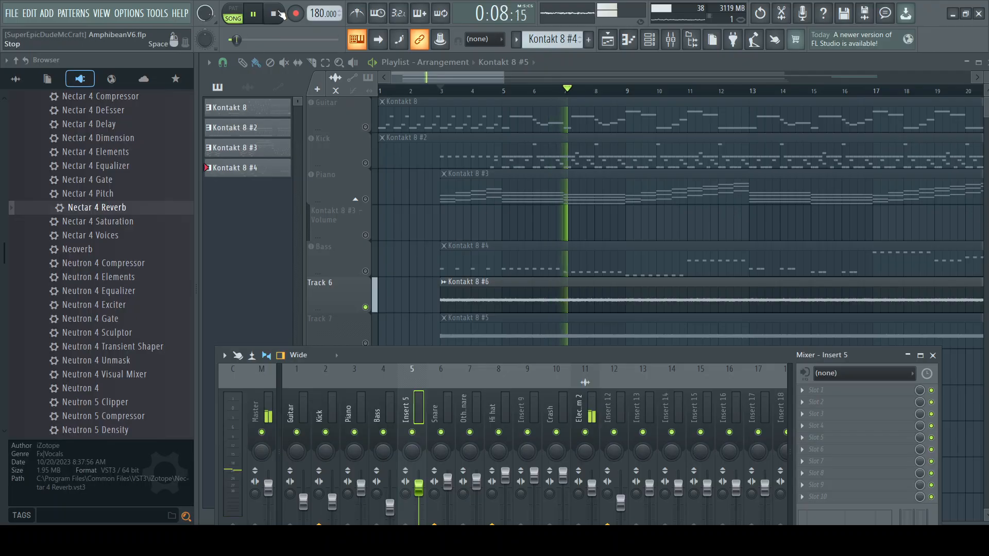
key(space)
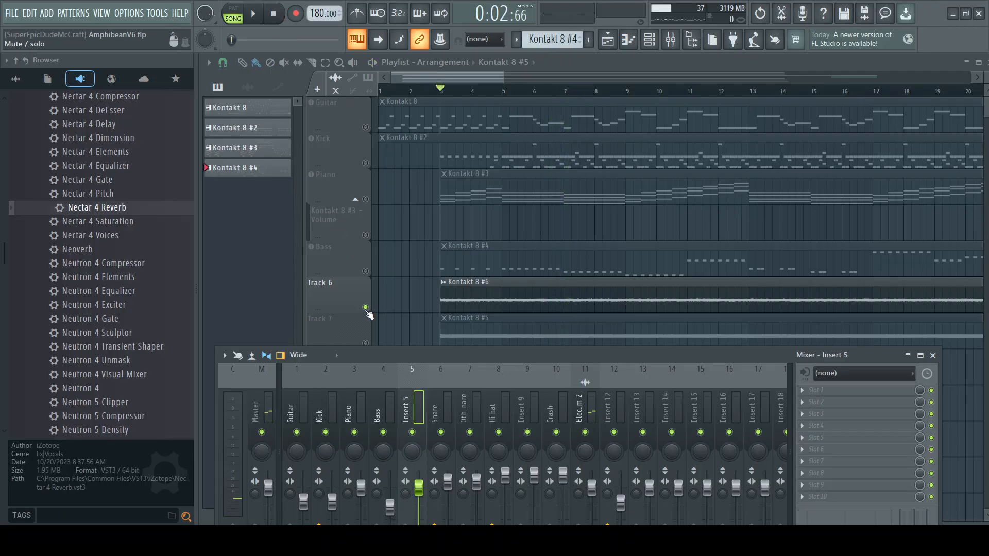
Step: Solo Track 7 in the playlist in place of Track 6
click(366, 343)
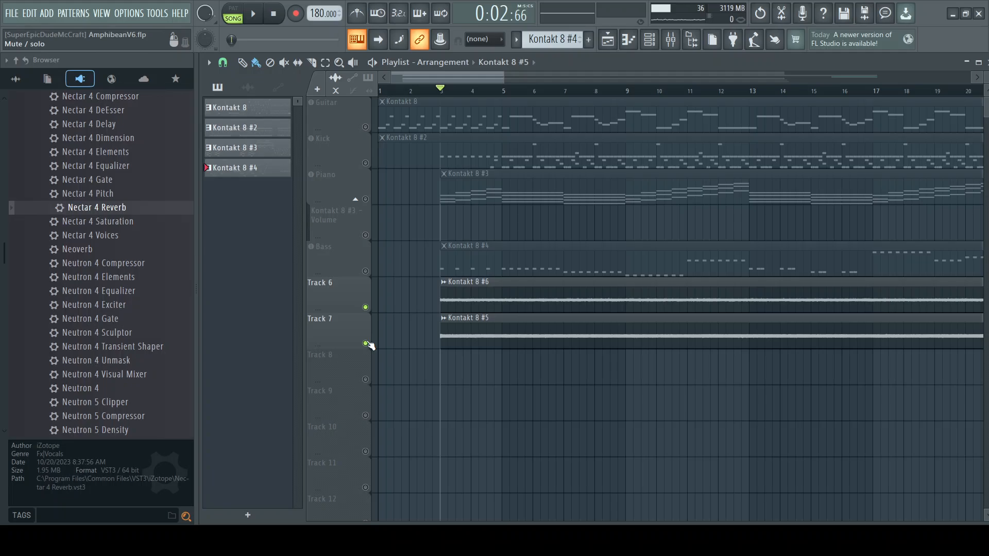
right_click(365, 307)
right_click(366, 309)
right_click(366, 308)
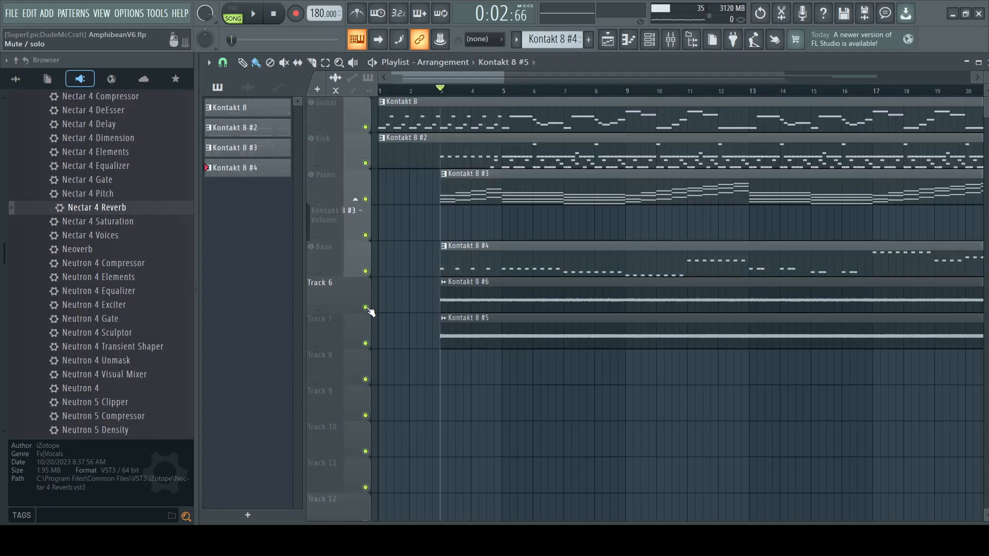
right_click(365, 343)
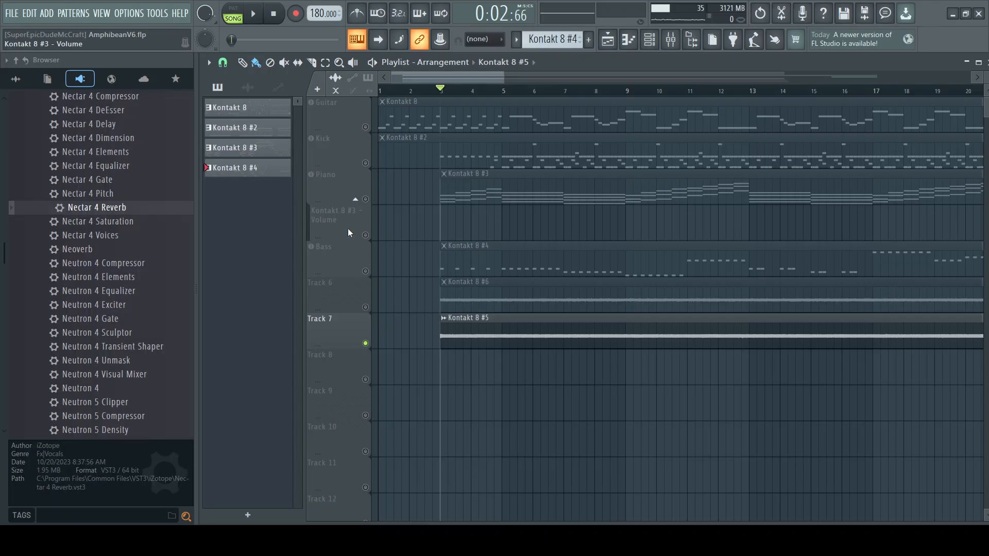
Step: Route the Kontakt 8 #5 audio clip channel to mixer Insert 5, using the channel rack with the mixer in view
click(671, 41)
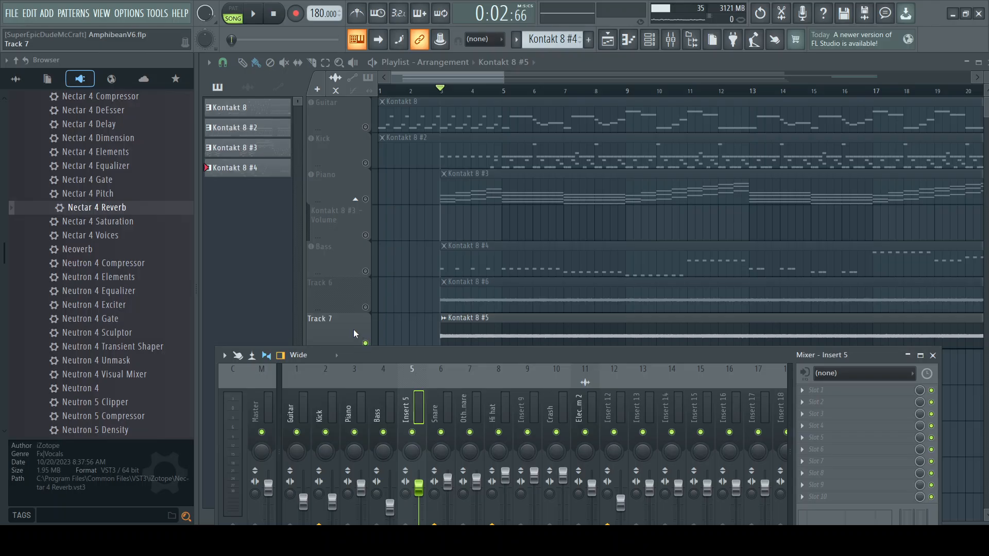
click(372, 329)
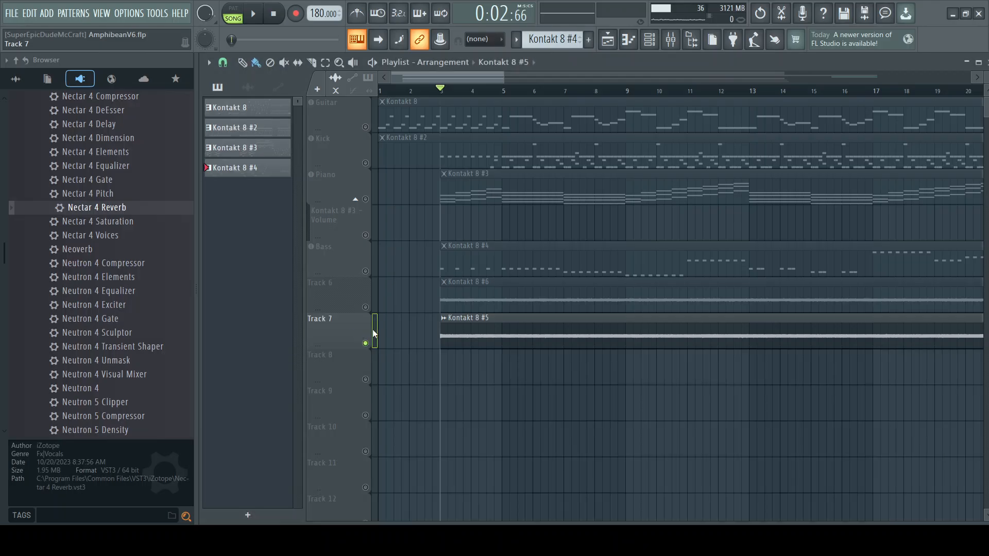
click(671, 41)
drag(449, 357, 473, 359)
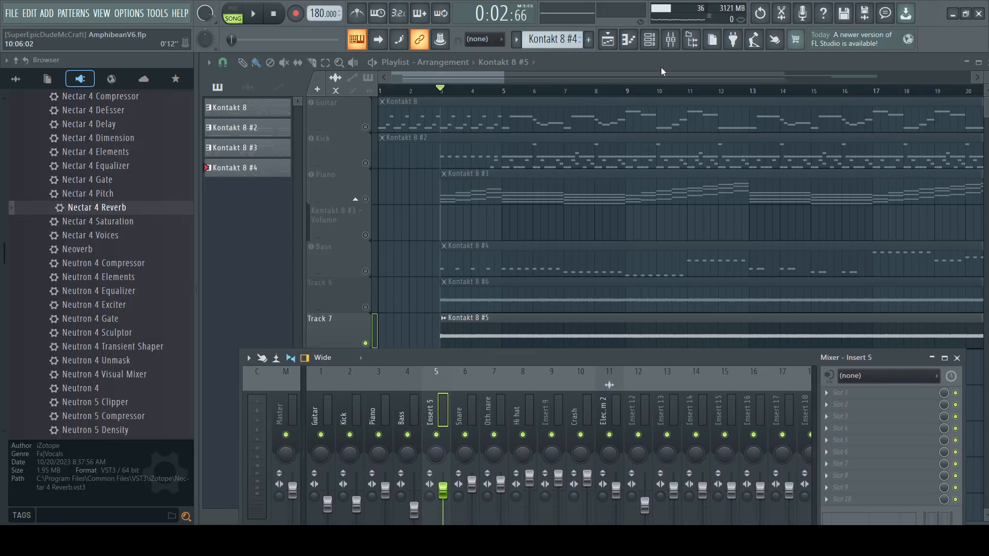
click(654, 41)
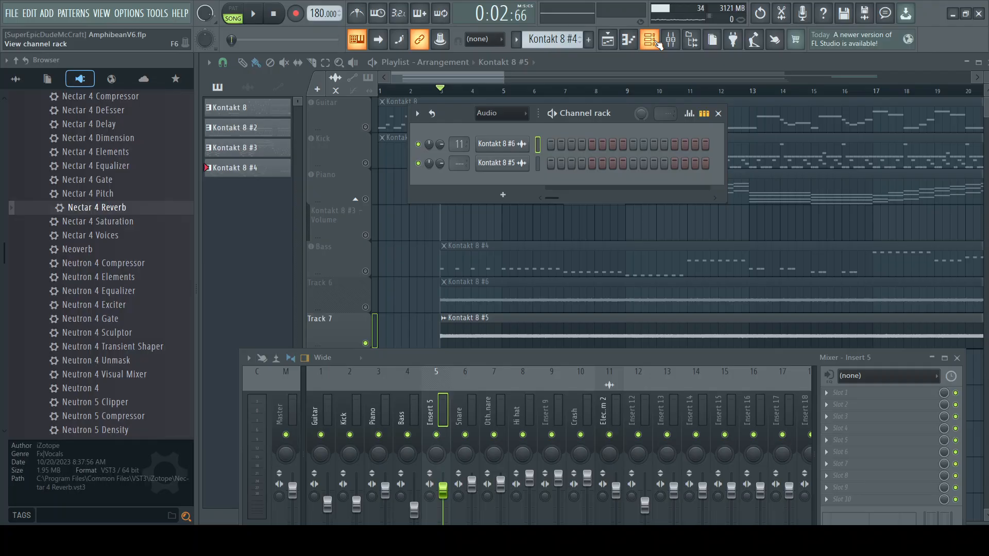
click(538, 165)
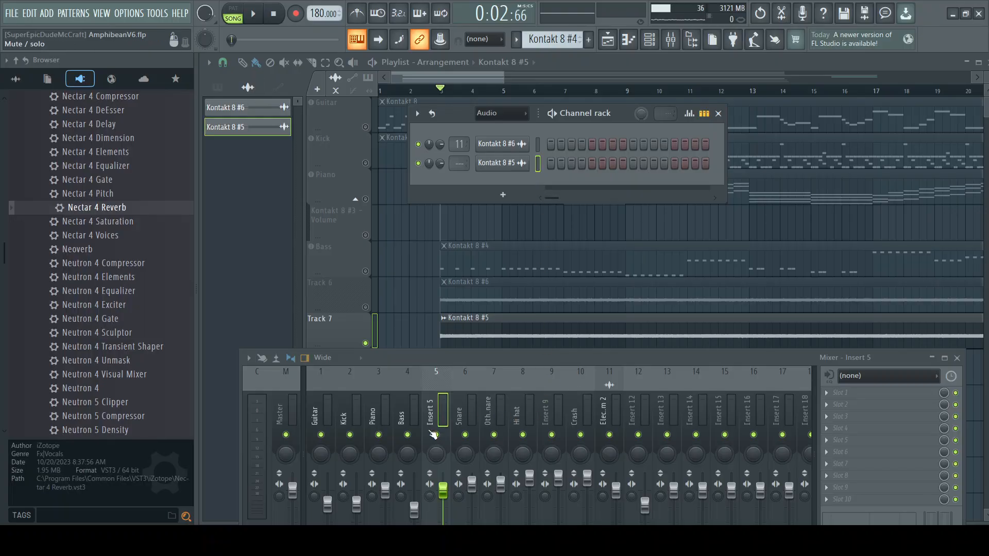
key(ctrl+l)
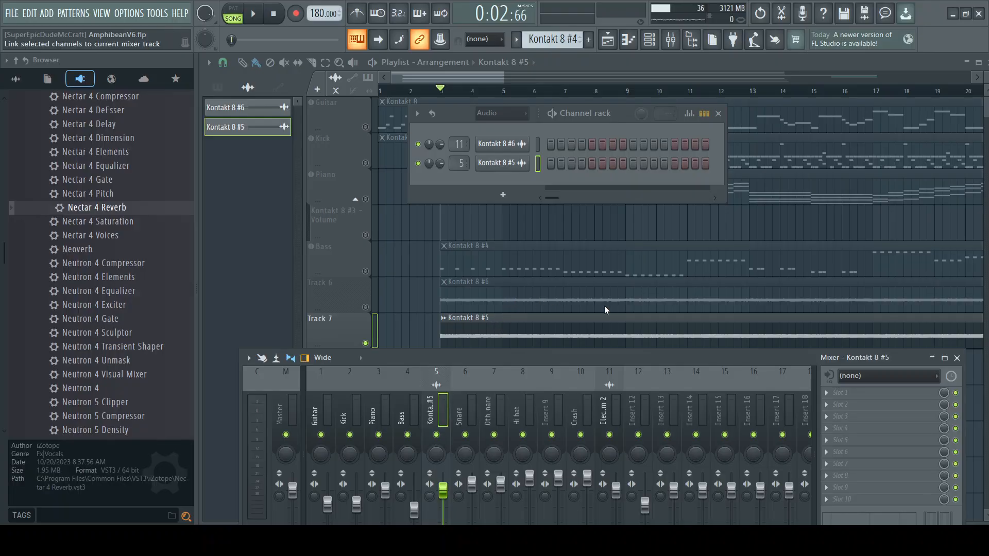
Step: Play Track 7, close the channel rack, bring in Track 6 and check both signals in the mixer before stopping playback
click(255, 15)
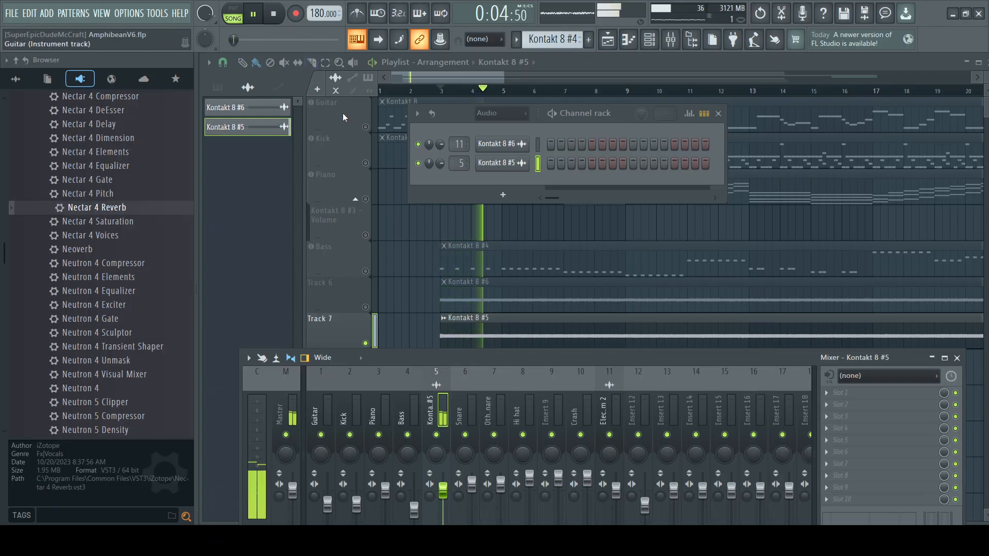
click(719, 113)
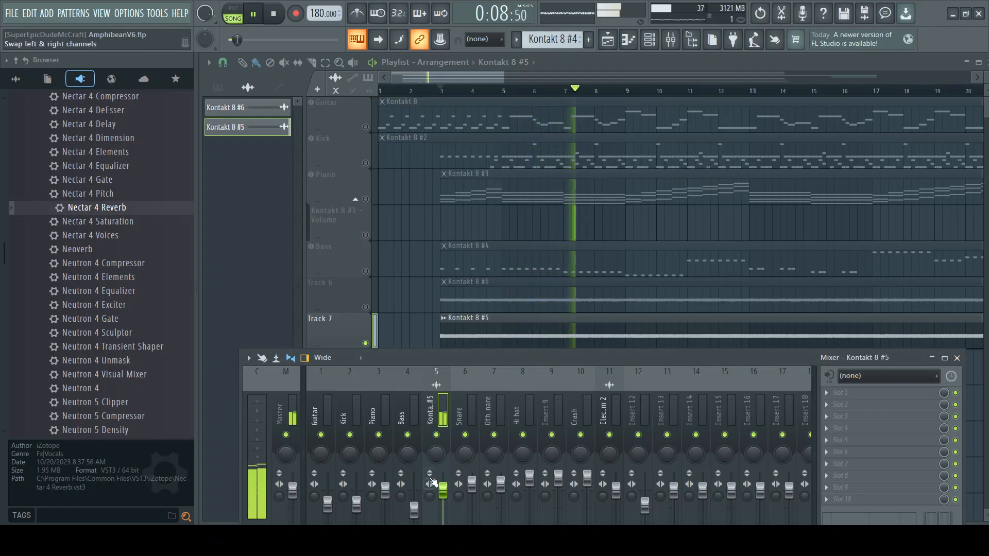
click(365, 307)
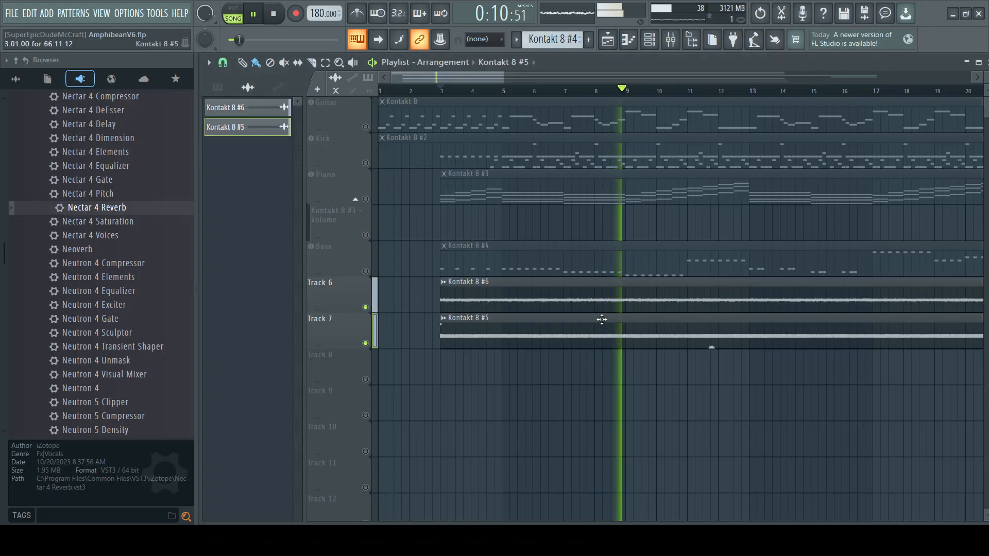
key(F9)
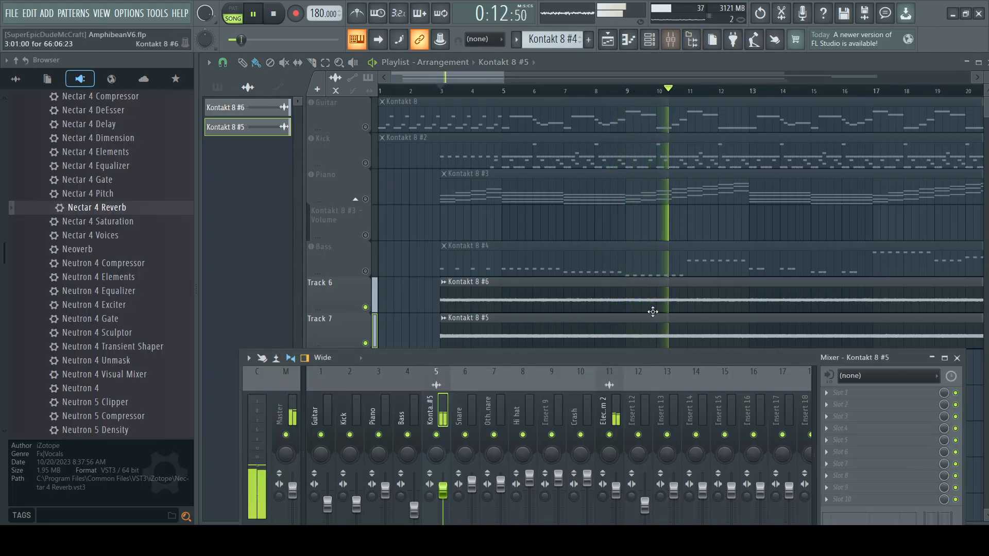
drag(561, 357, 546, 183)
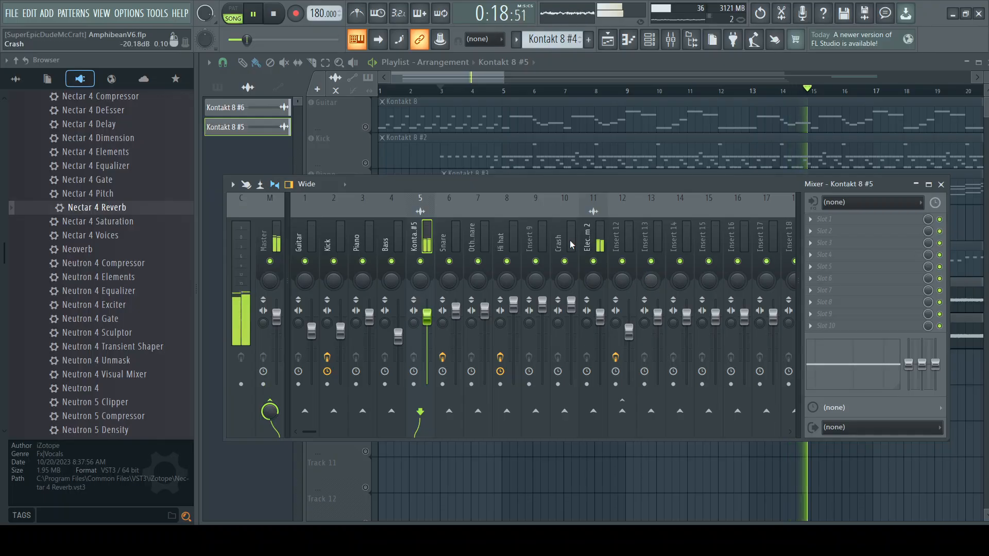
click(274, 16)
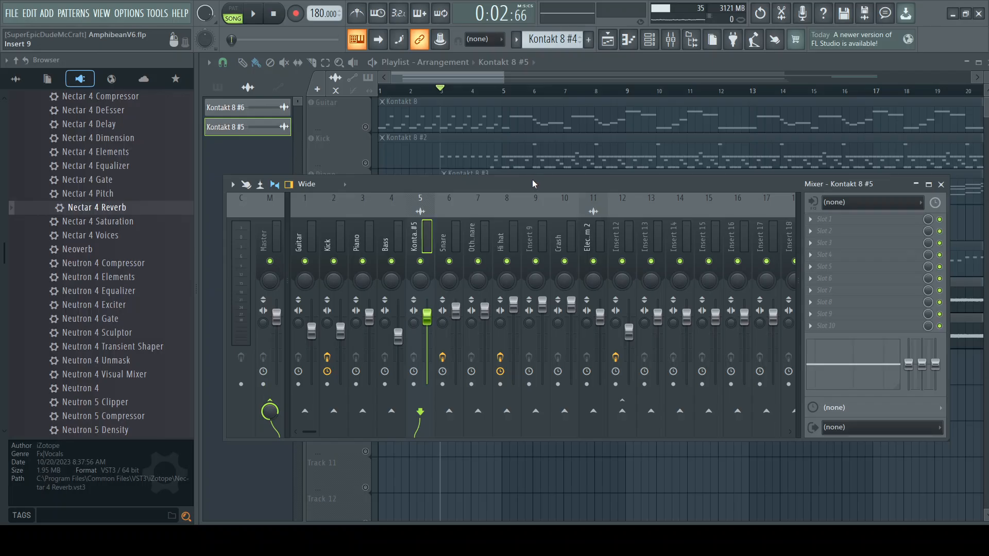
Step: Play Tracks 6 and 7 together briefly with the mixer moved below them, and turn all playlist tracks back on
drag(533, 180, 508, 338)
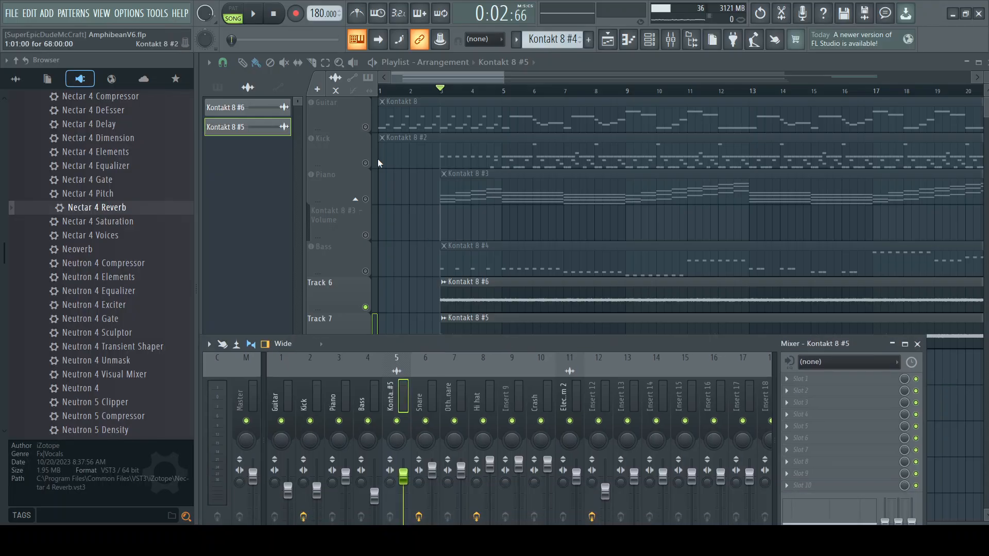
click(252, 16)
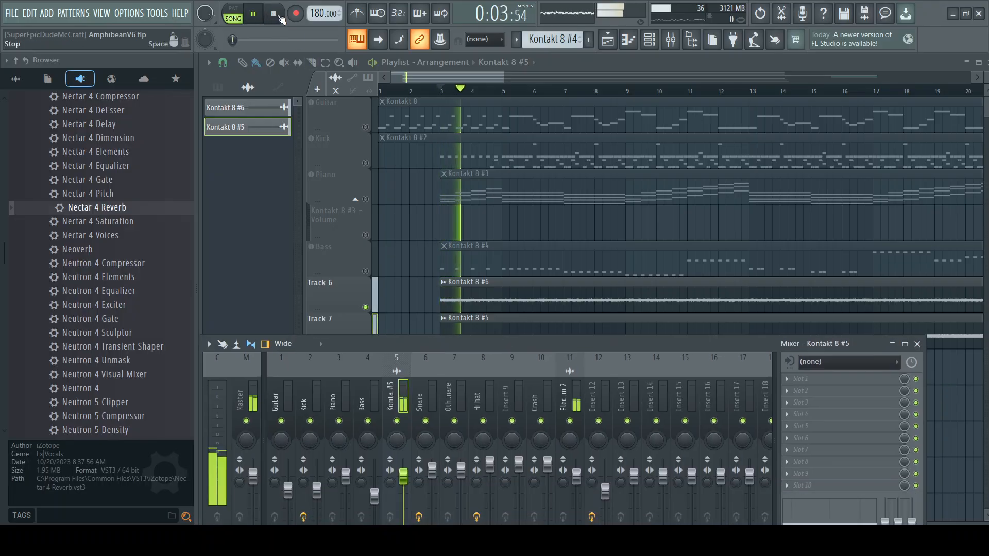
key(space)
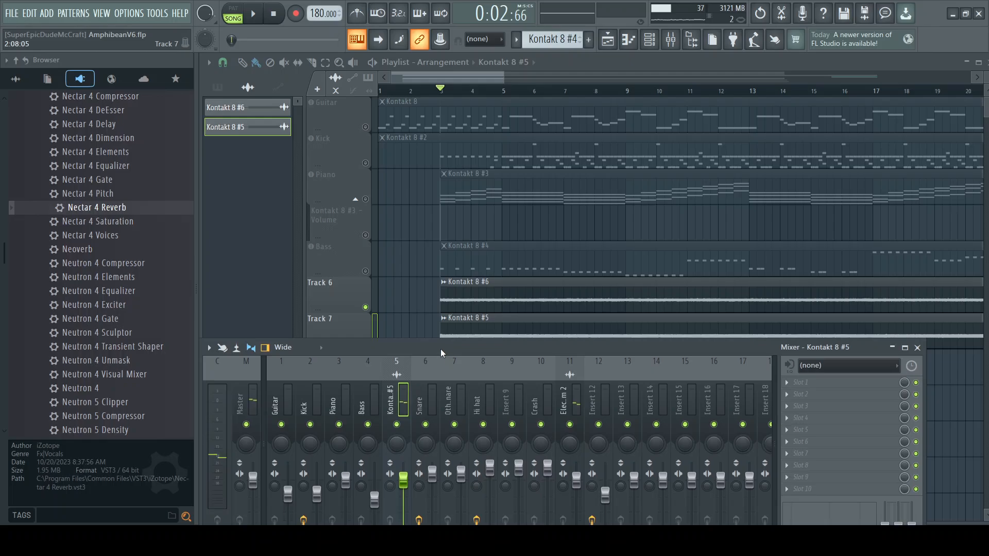
drag(441, 348, 459, 392)
click(366, 308)
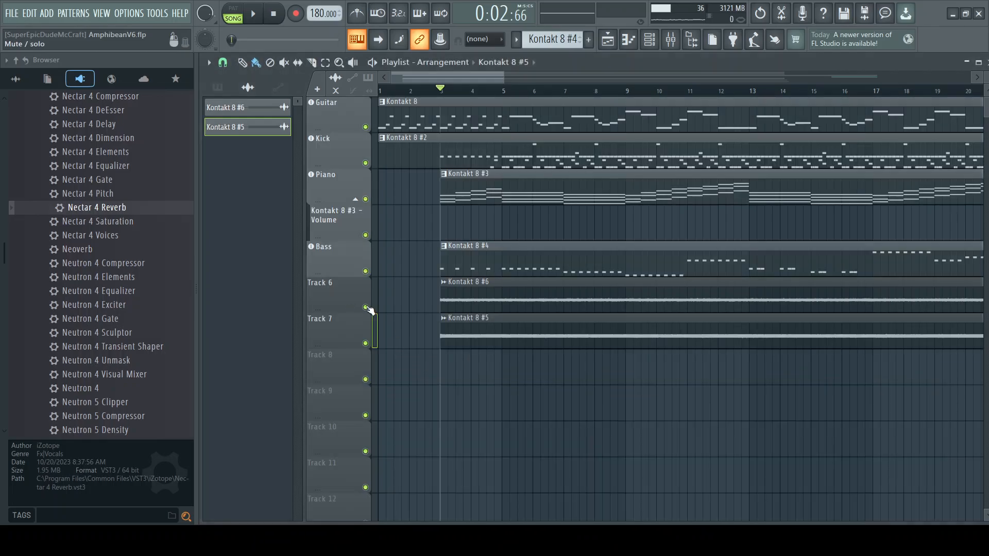
Step: Play the full arrangement with the mixer raised over the playlist, select Insert 12, and stop playback
click(253, 15)
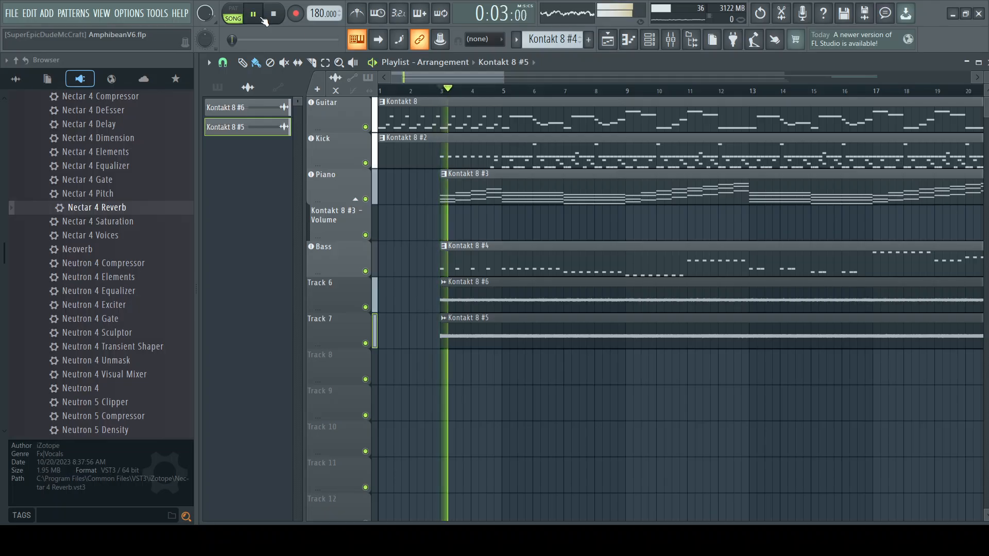
click(671, 41)
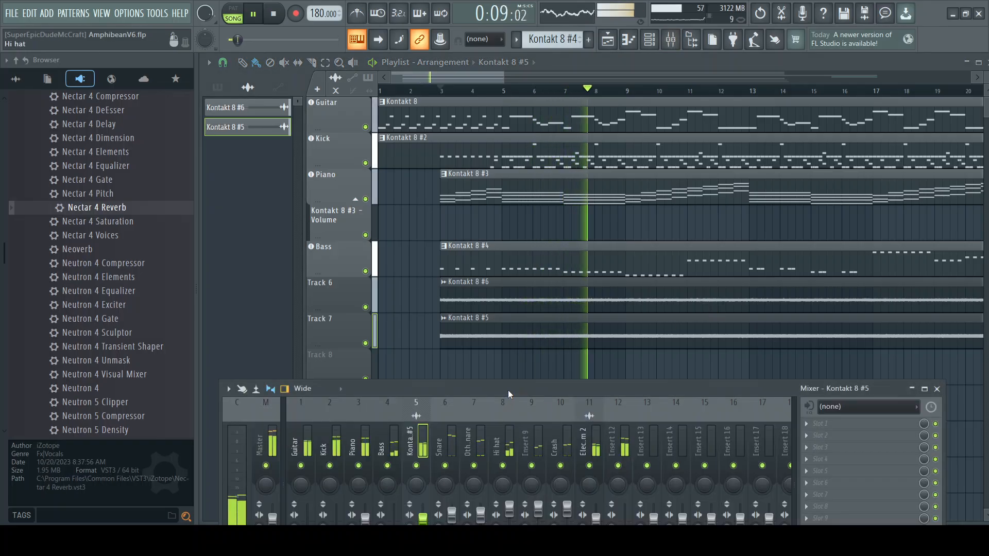
drag(507, 390, 520, 229)
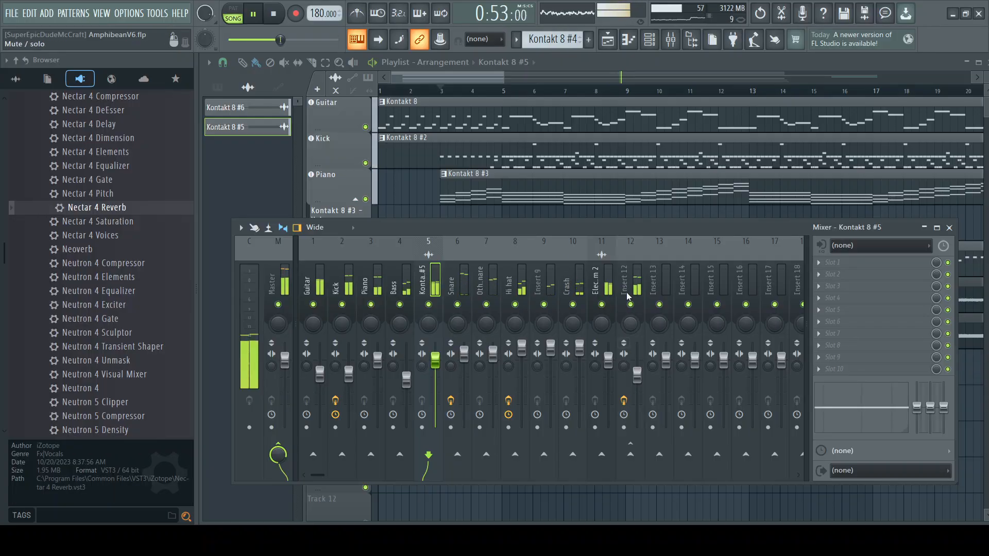
click(624, 275)
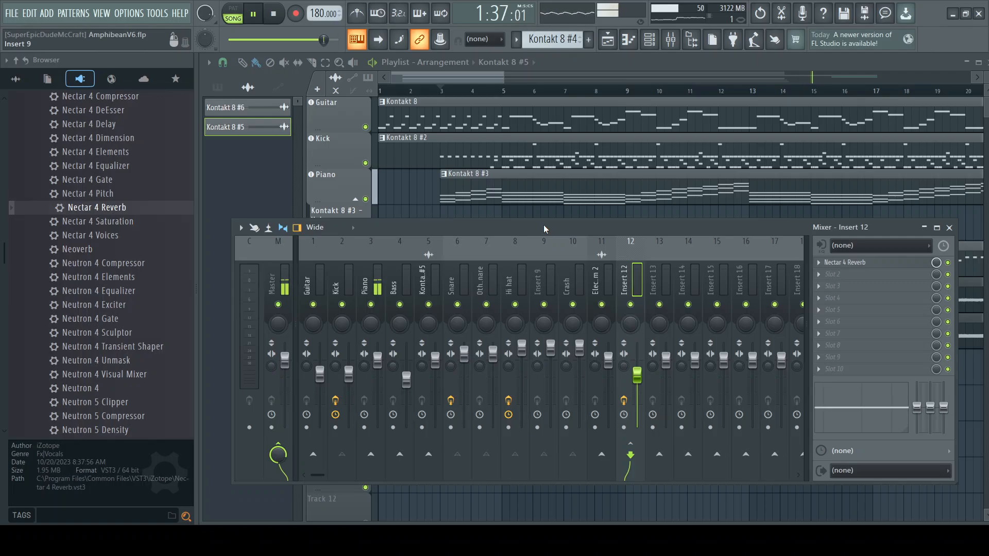
click(275, 15)
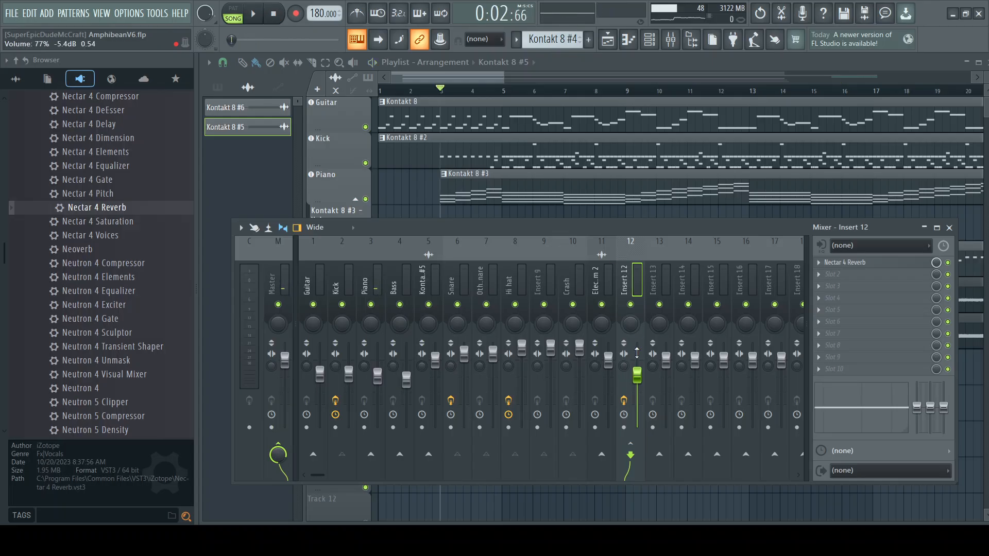
Step: Solo the Kick track and play it, restarting from bar 5 and checking the drum and reverb levels in the mixer before stopping
ctrl+click(365, 163)
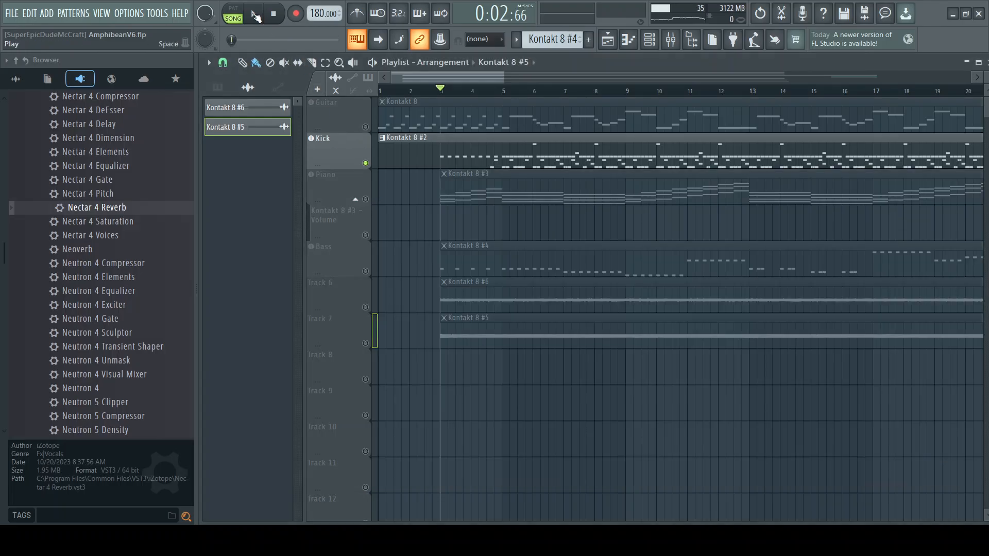
click(256, 16)
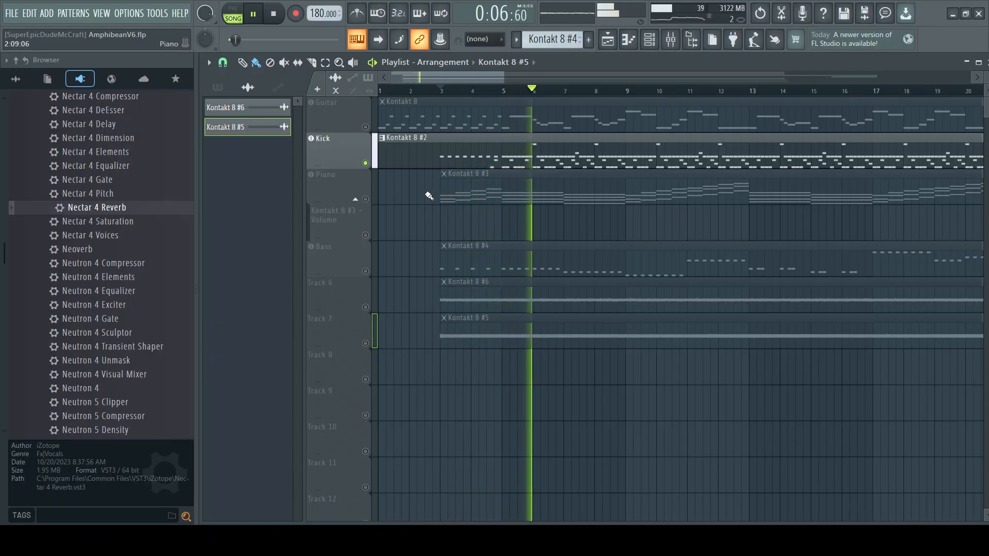
click(274, 14)
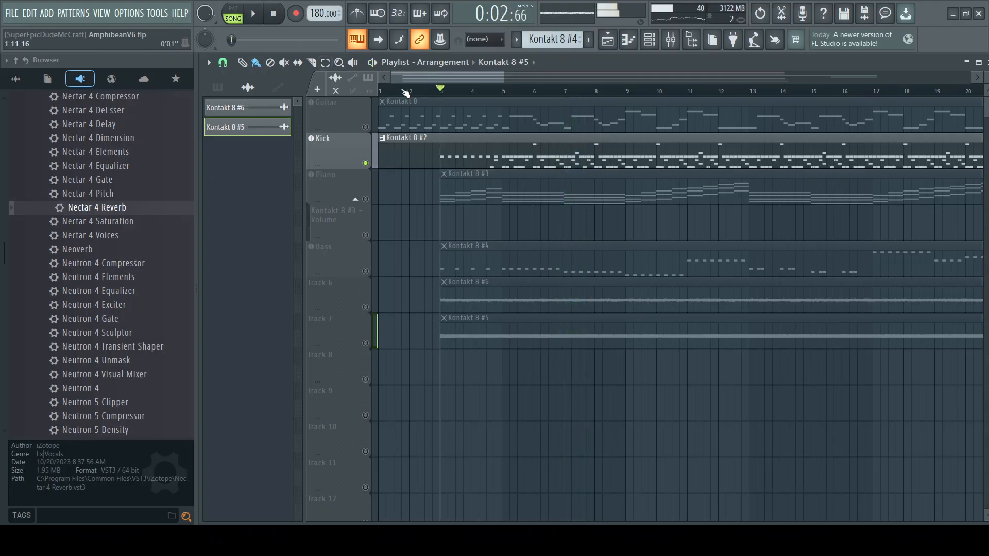
click(504, 95)
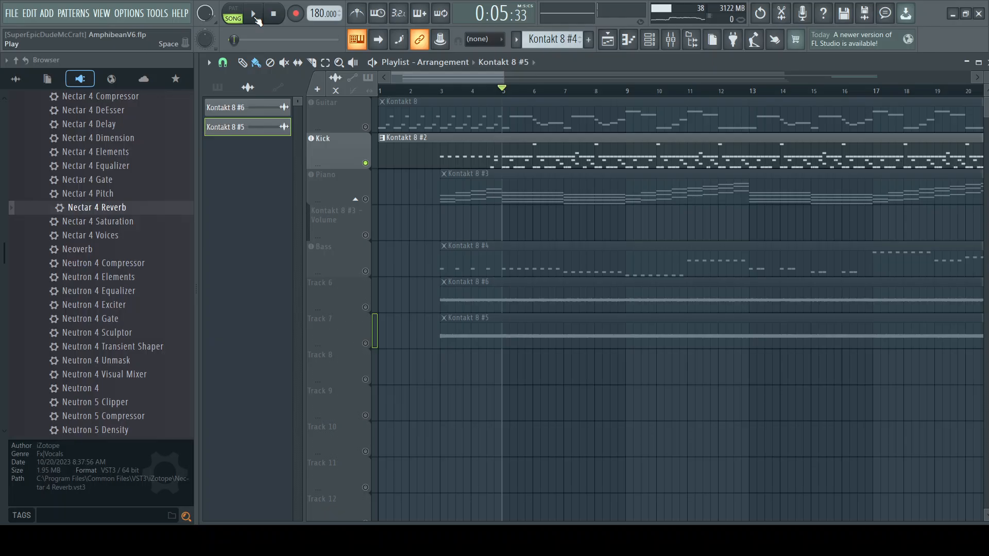
click(255, 16)
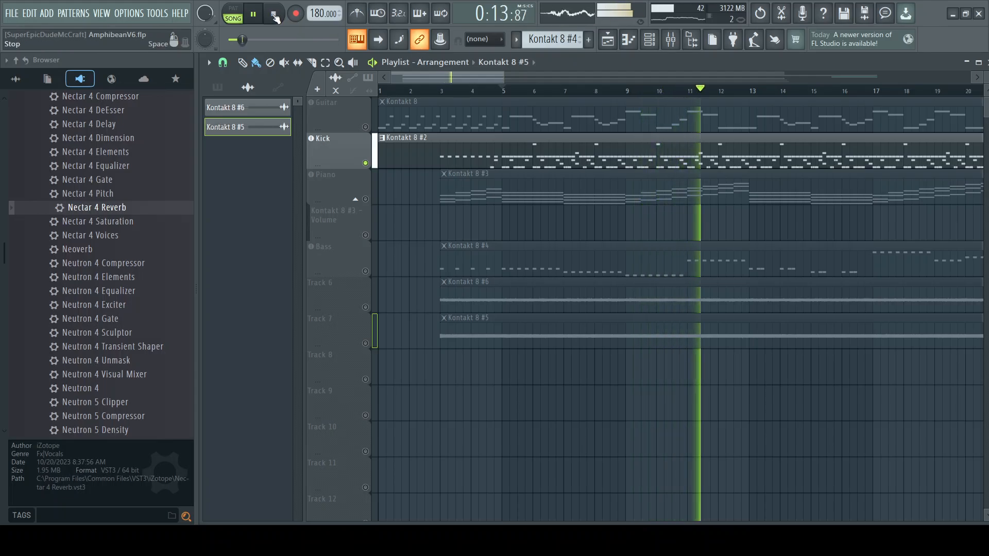
click(679, 41)
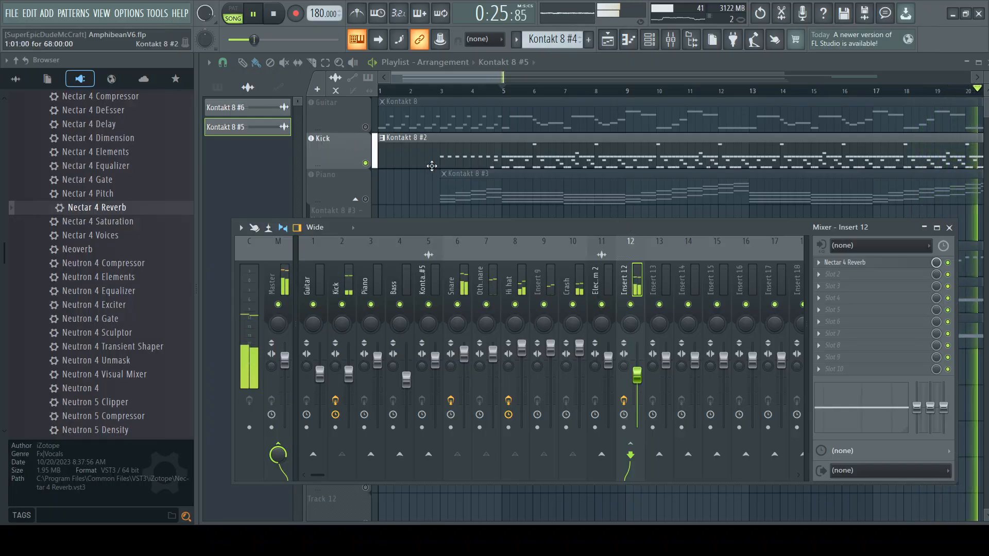
click(275, 16)
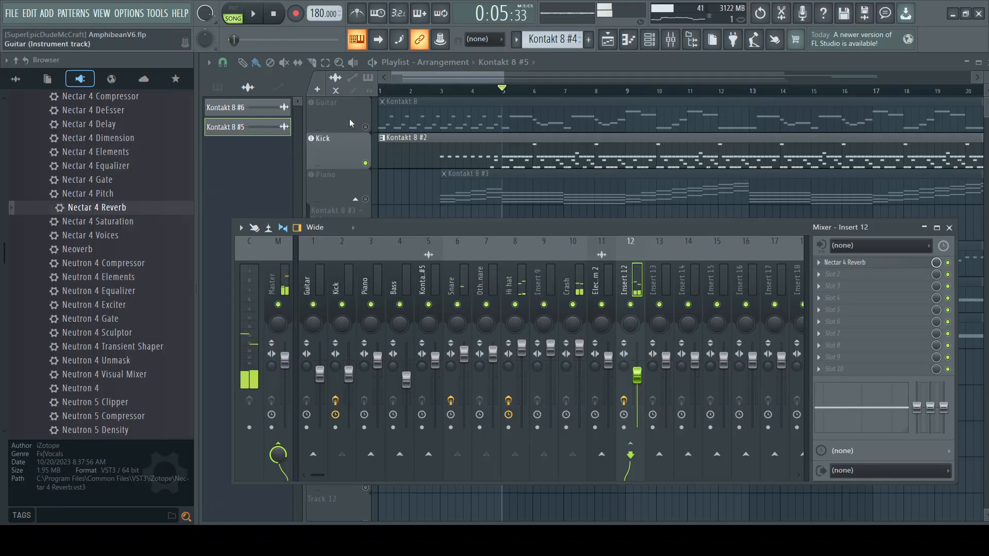
Step: Turn all playlist tracks back on and play the full arrangement from bar 5, checking the levels in the mixer
key(F9)
click(261, 23)
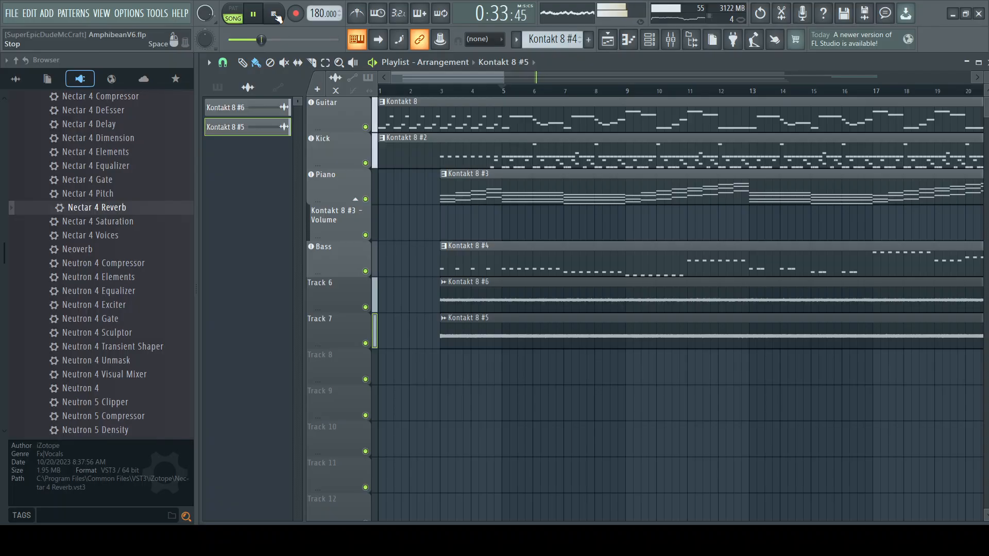
drag(452, 77, 584, 75)
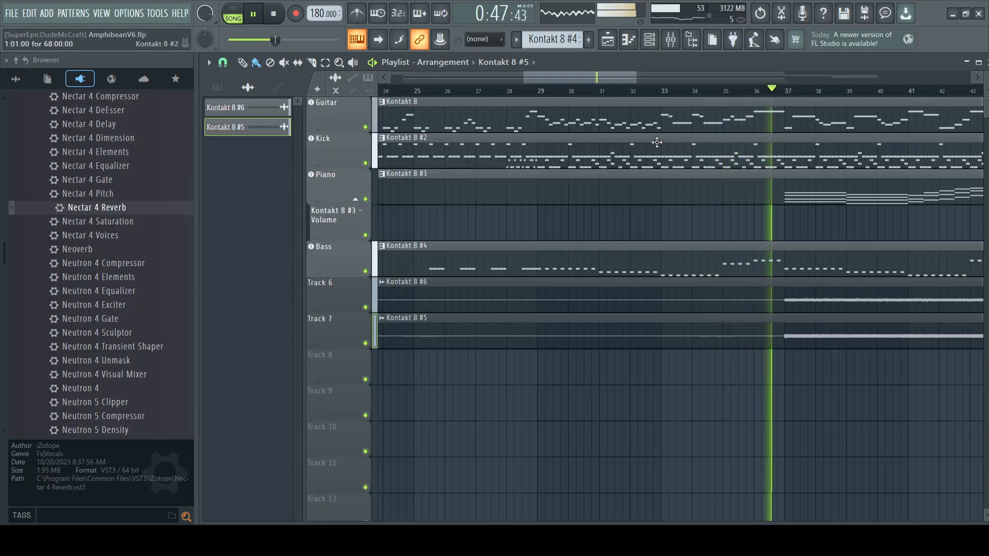
click(671, 41)
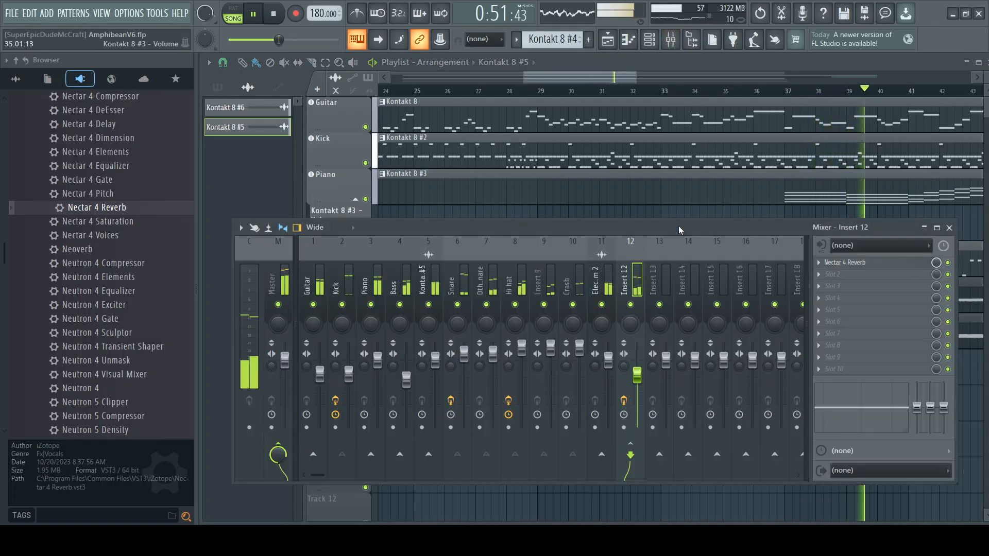
Step: Try the Insert 12 reverb volume at 100% during playback, return it to its former level, and stop near the song's end
drag(637, 378, 637, 365)
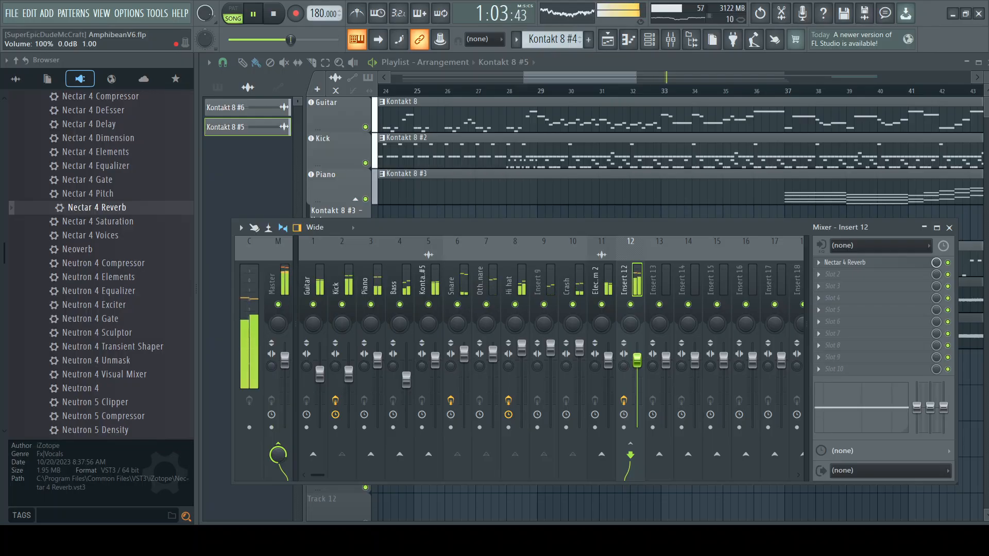
drag(637, 359, 637, 375)
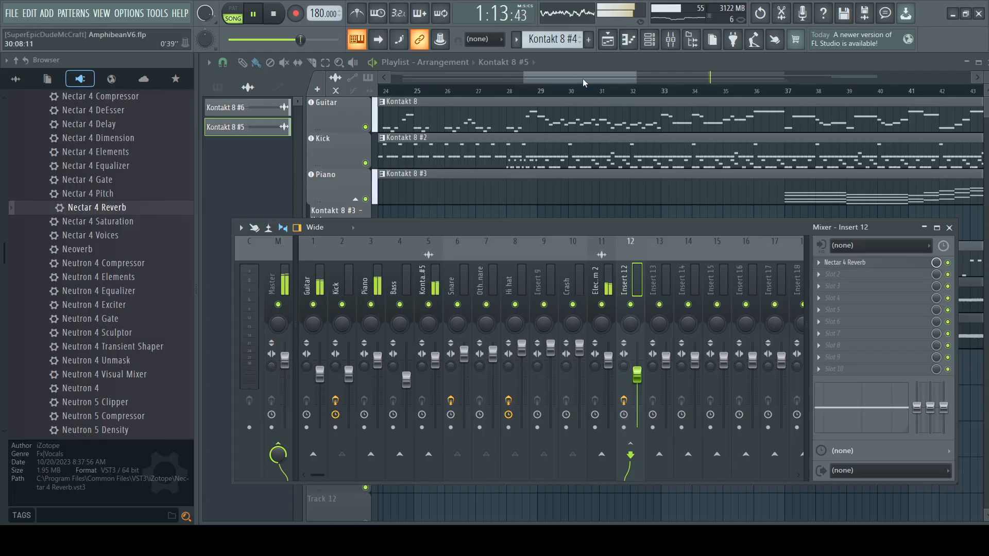
key(F9)
drag(579, 76, 743, 75)
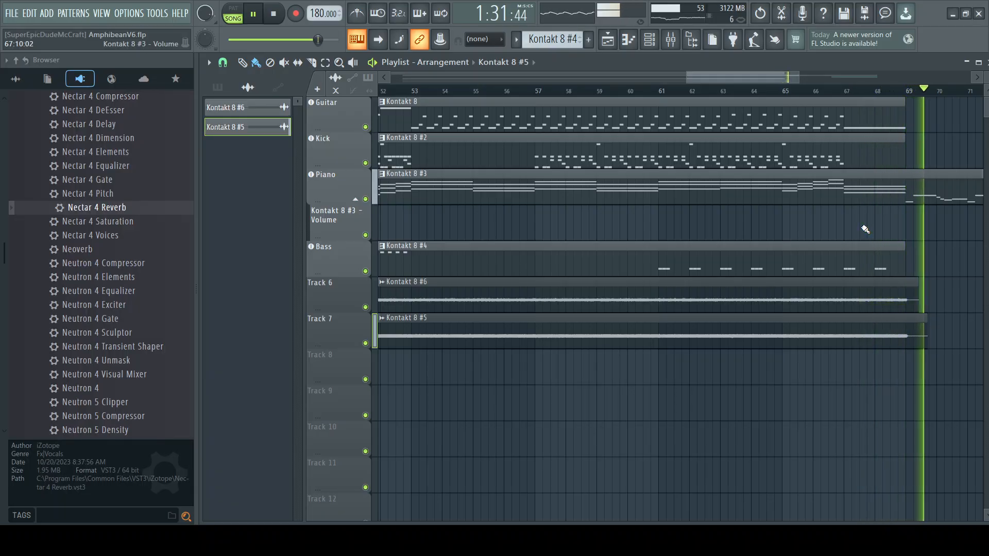
click(277, 17)
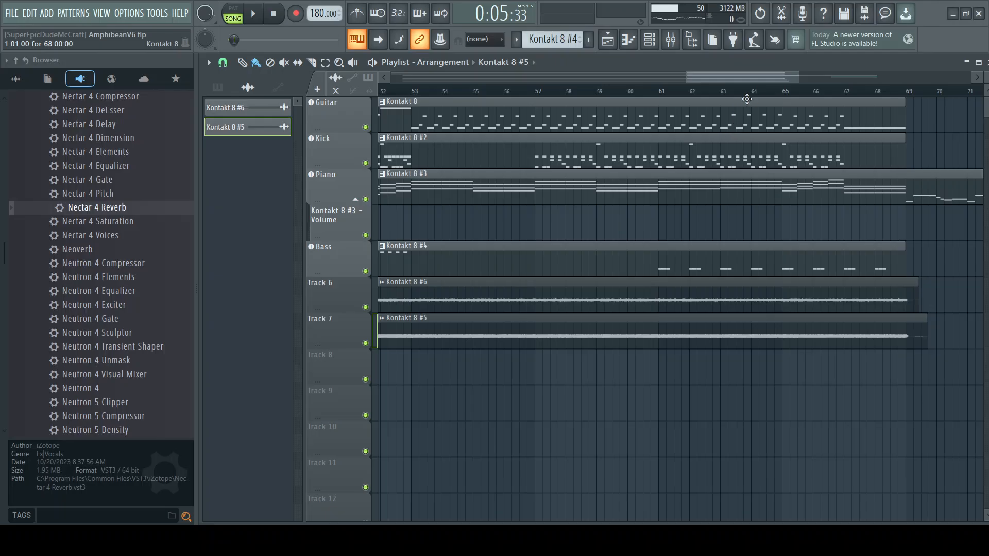
Step: Inspect the effects and routing of the Kontakt 8 #5, Electric Storm 2, Insert 12 and Kick mixer tracks
click(671, 40)
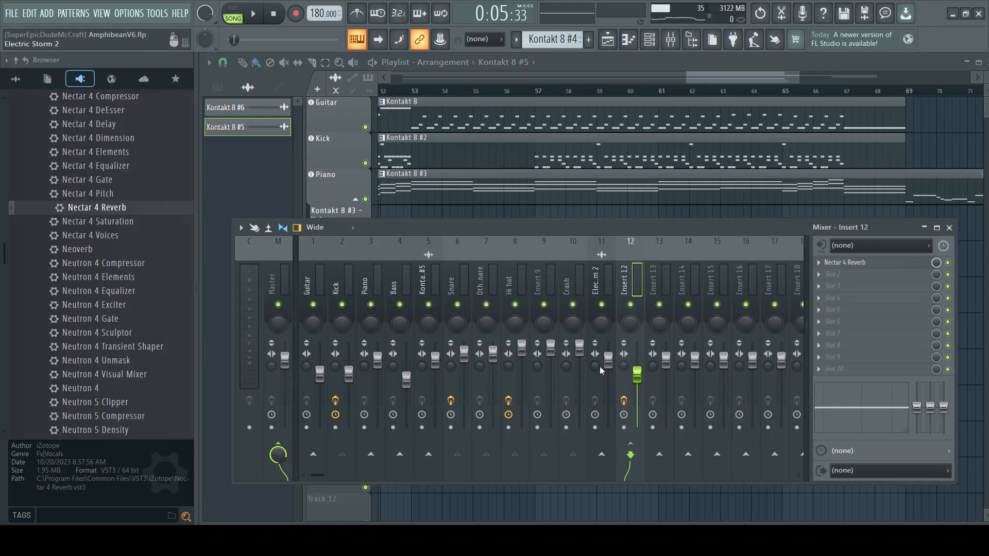
click(423, 278)
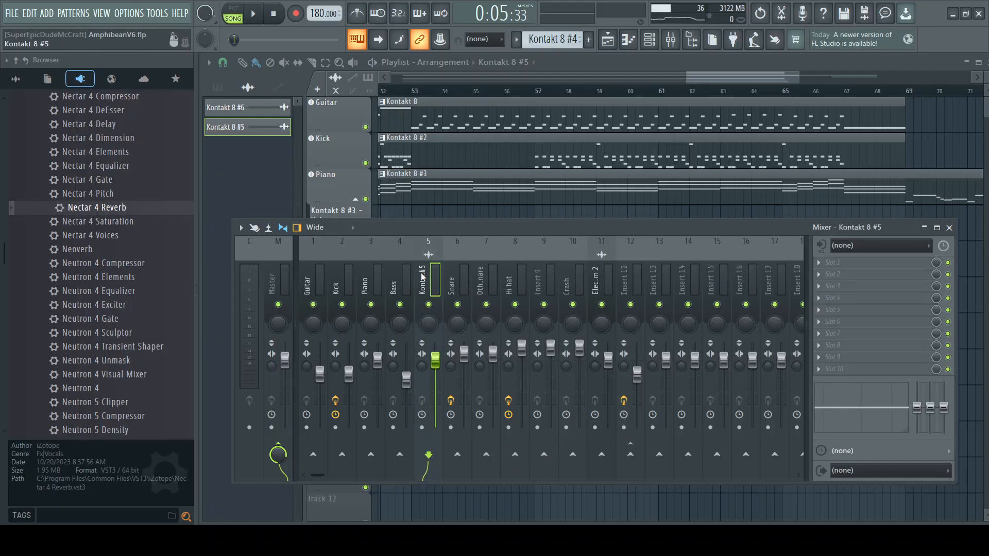
click(599, 280)
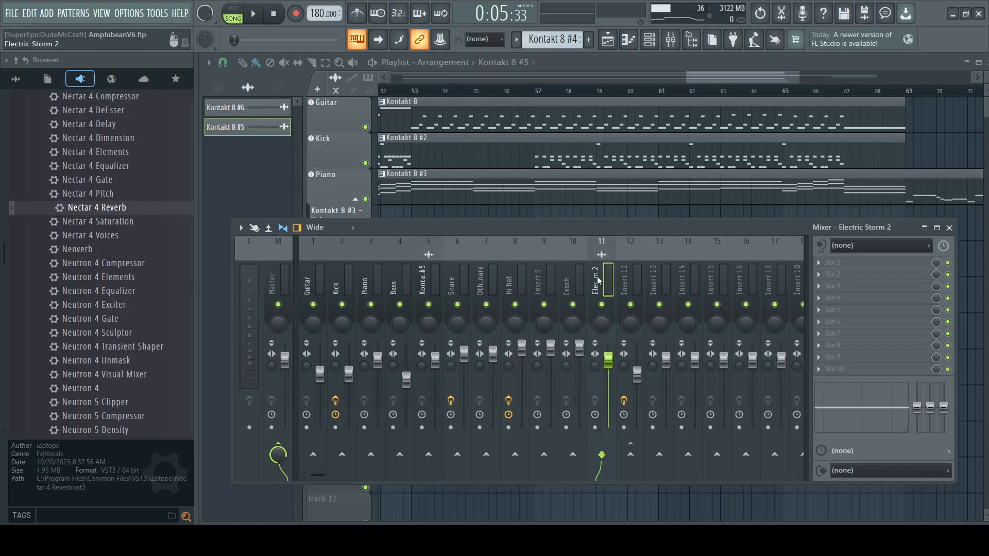
click(625, 279)
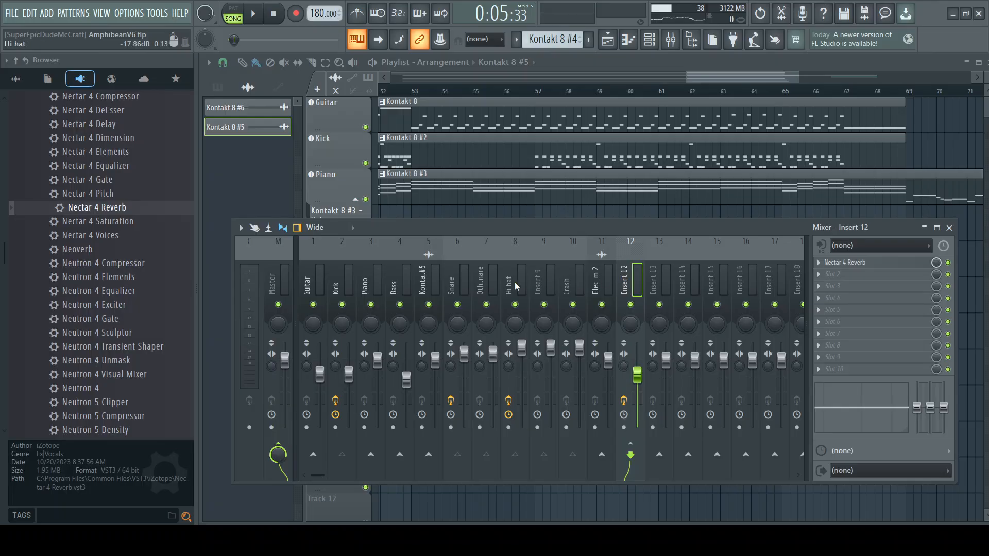
click(422, 279)
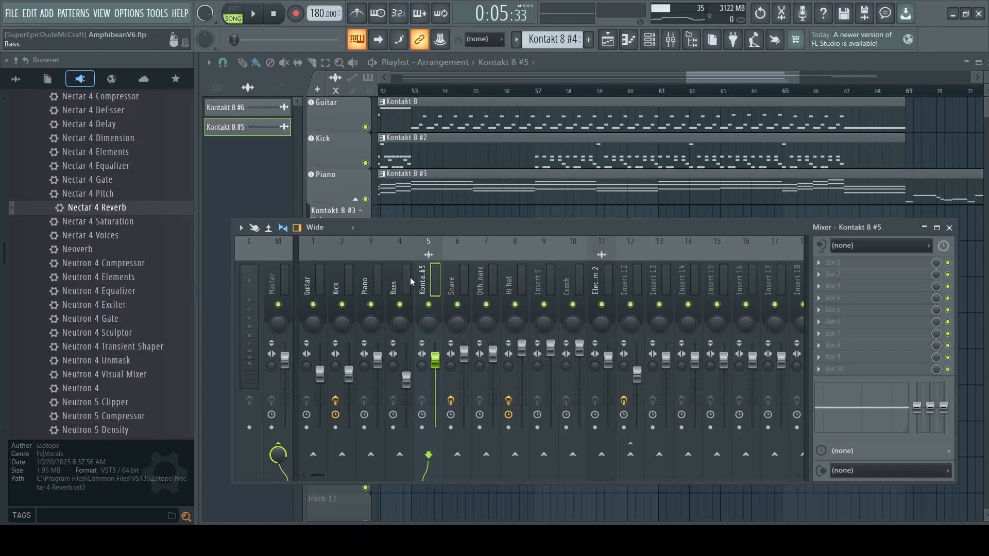
click(337, 278)
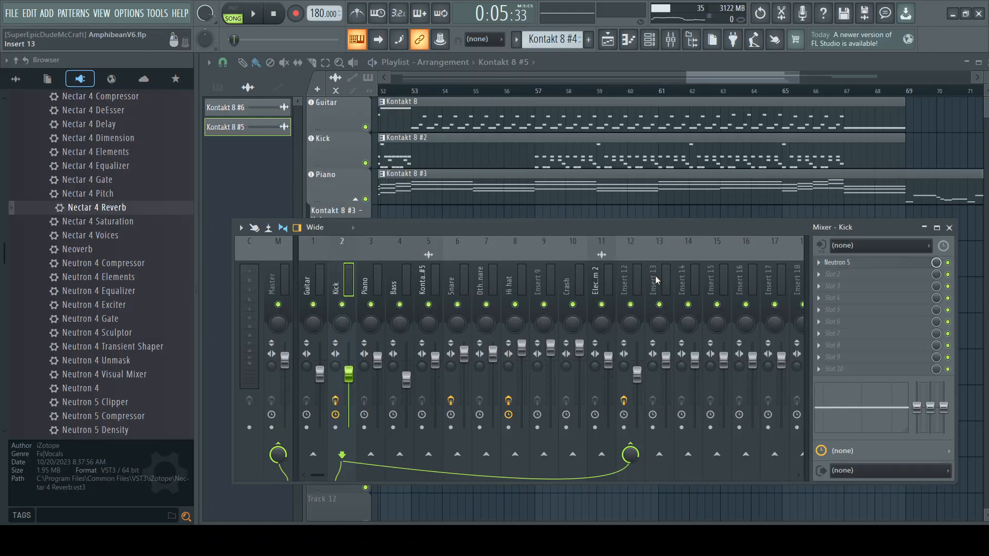
Step: Rename mixer Insert 12 as Reverb and check the Kick track's routing before closing the mixer
click(626, 282)
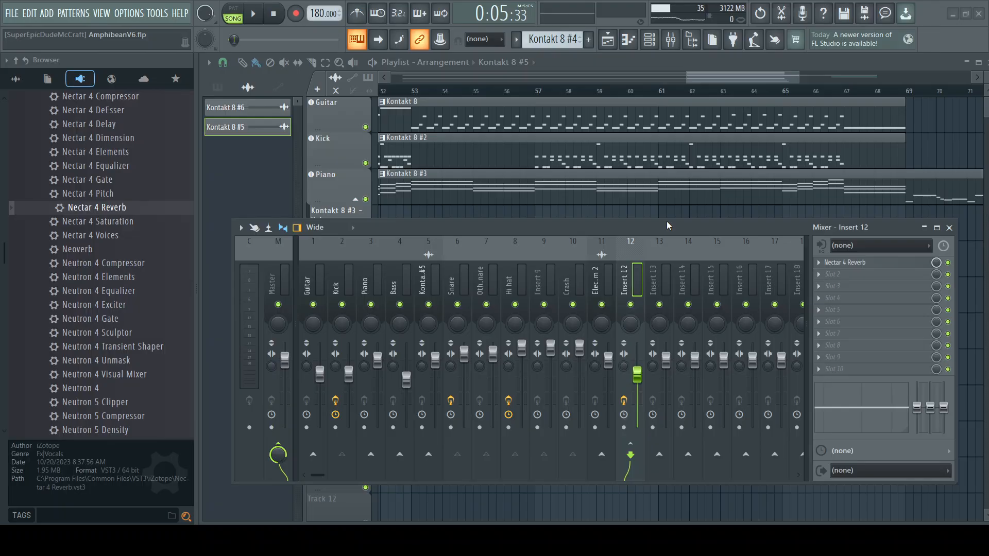
click(583, 173)
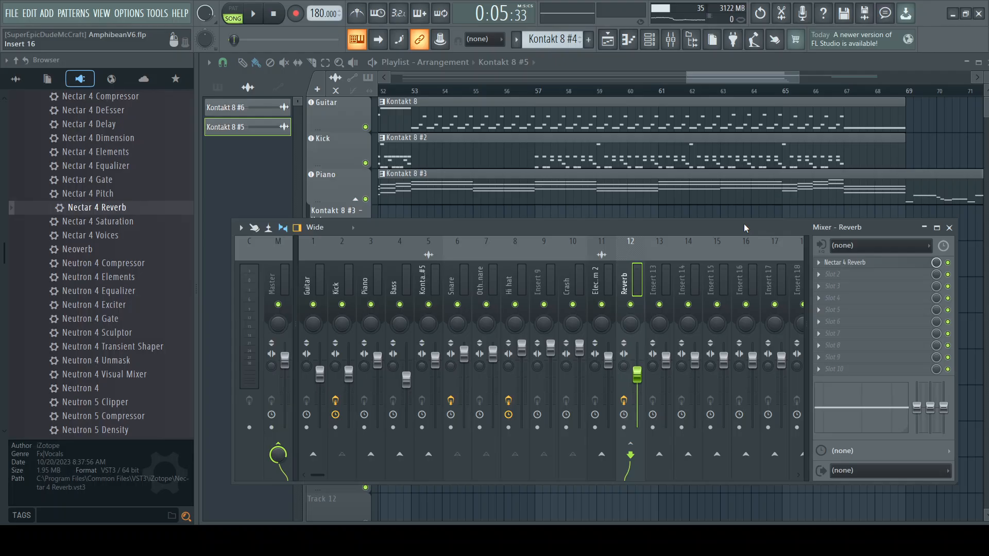
click(654, 281)
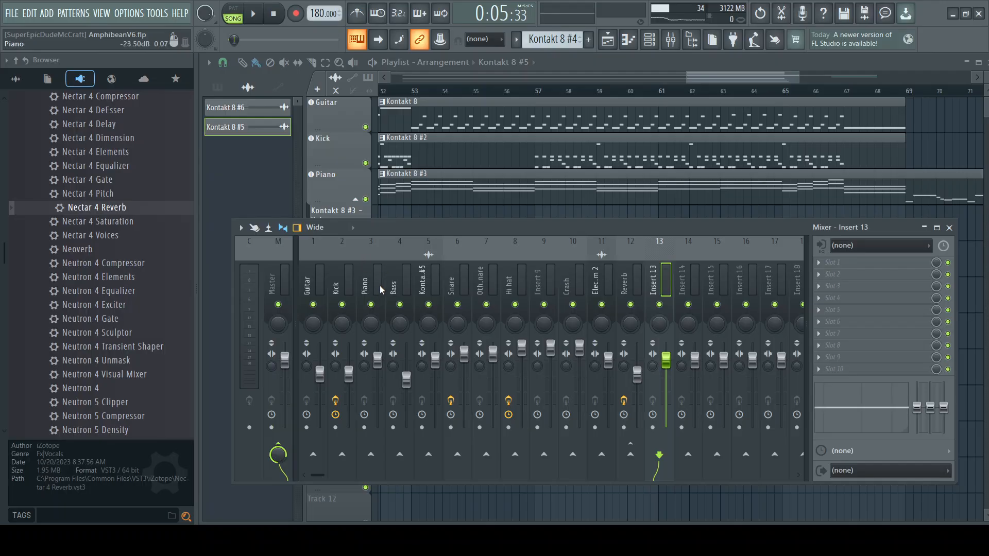
click(338, 277)
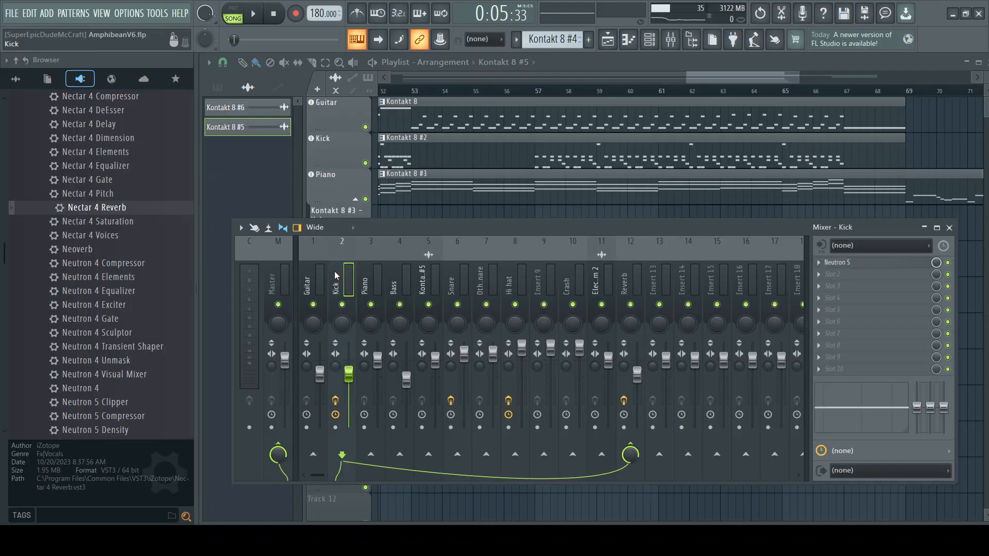
click(949, 228)
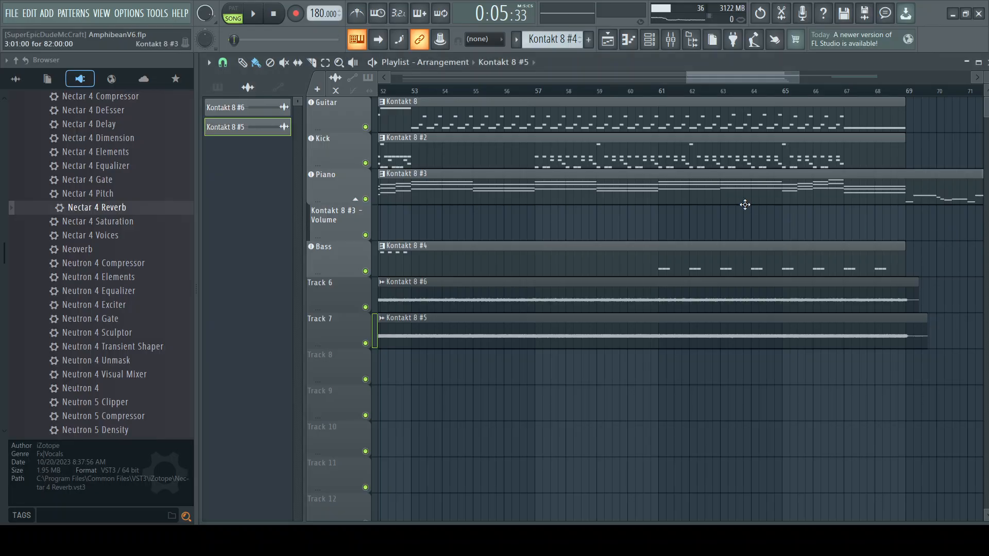
Step: Return the playhead to the start of the song and save the project as a new version, AmphibeanV7.flp
drag(738, 78, 442, 82)
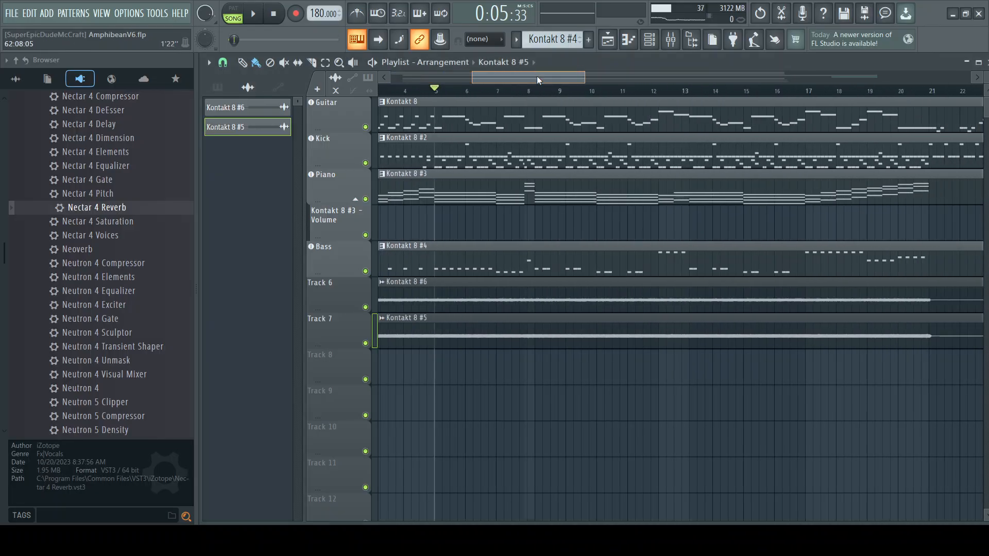
click(381, 91)
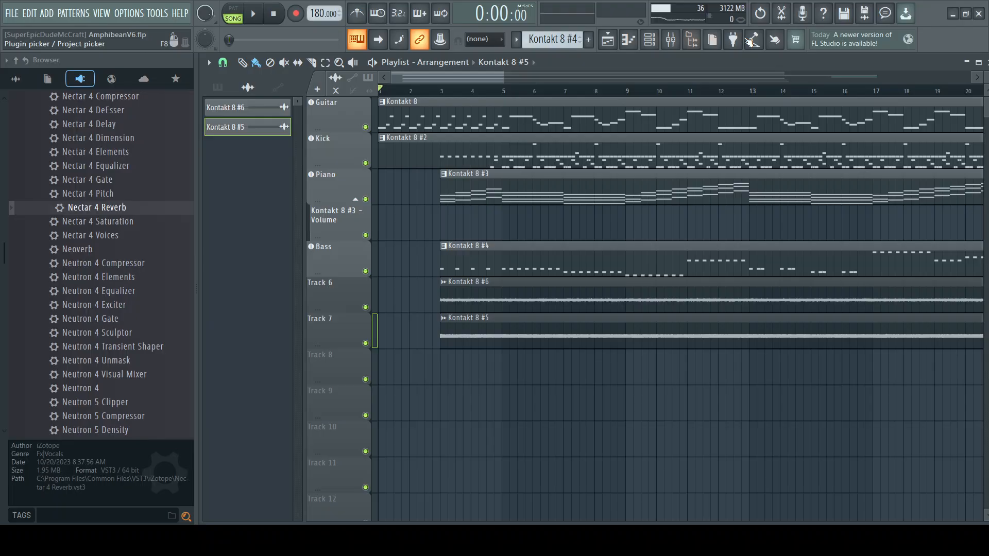
click(846, 14)
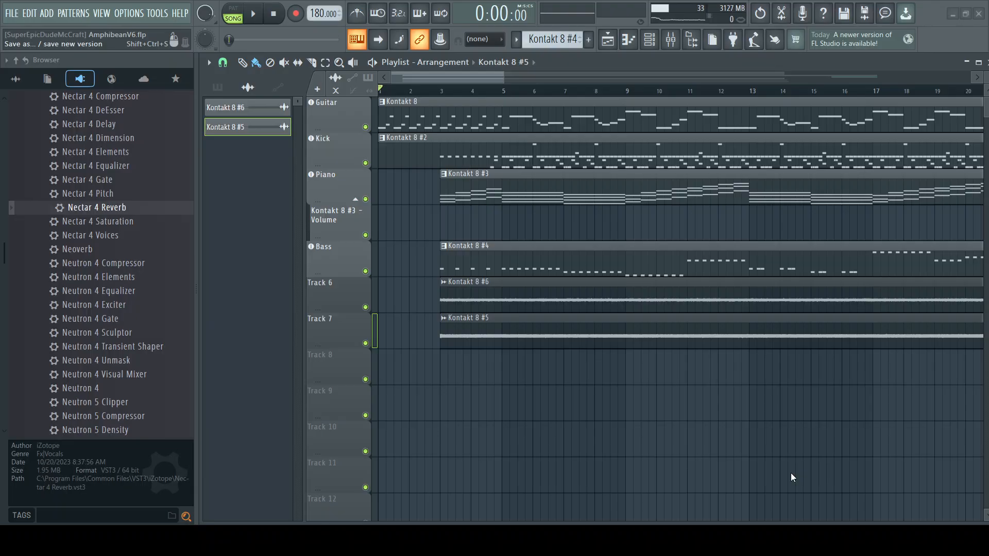
key(ctrl+shift+s)
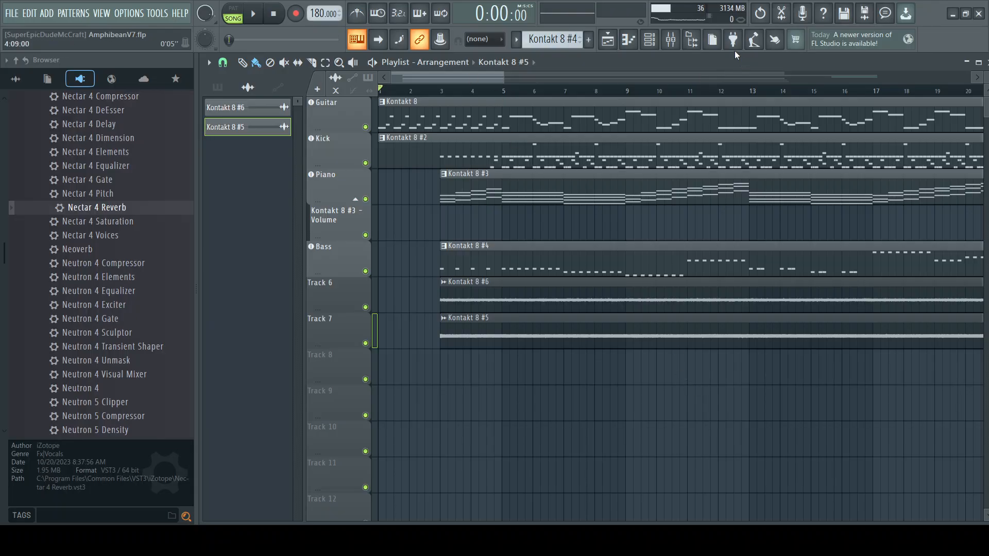
Step: In the mixer, enable sends from the Guitar and Kick tracks to Insert 13
click(671, 40)
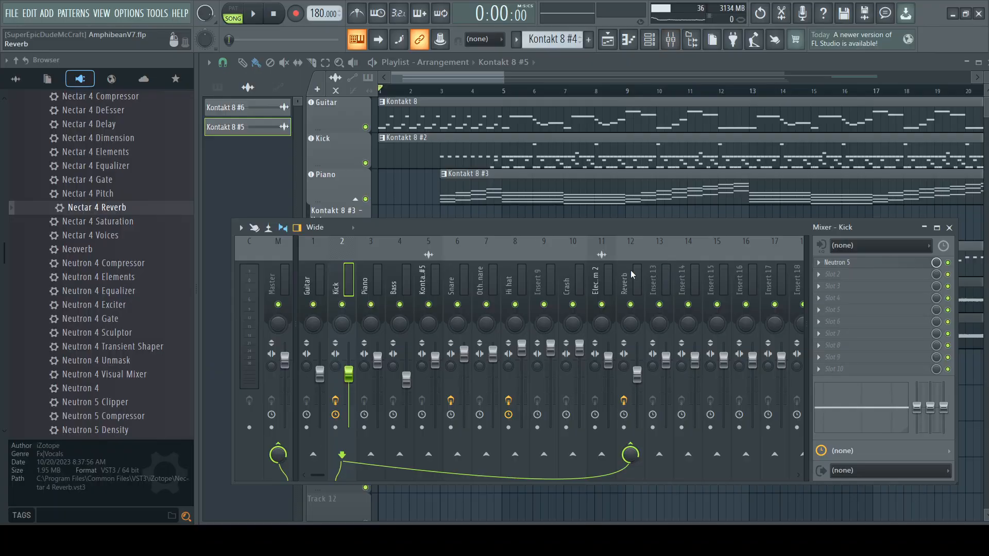
click(656, 281)
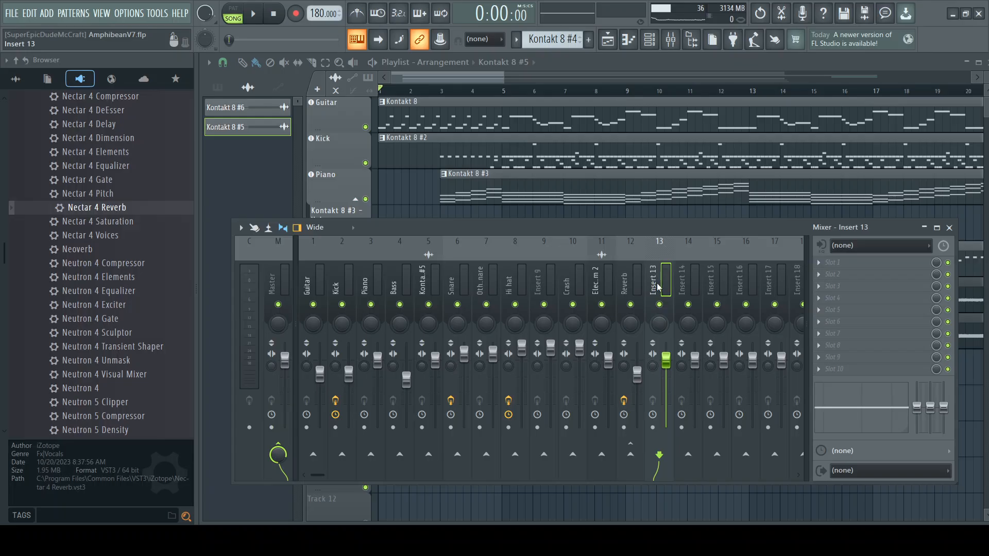
click(307, 288)
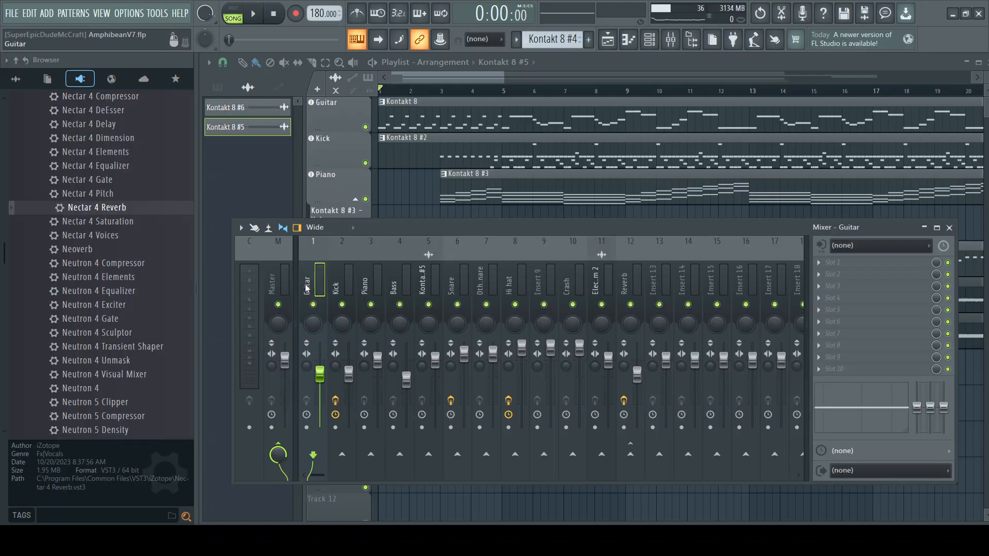
click(660, 455)
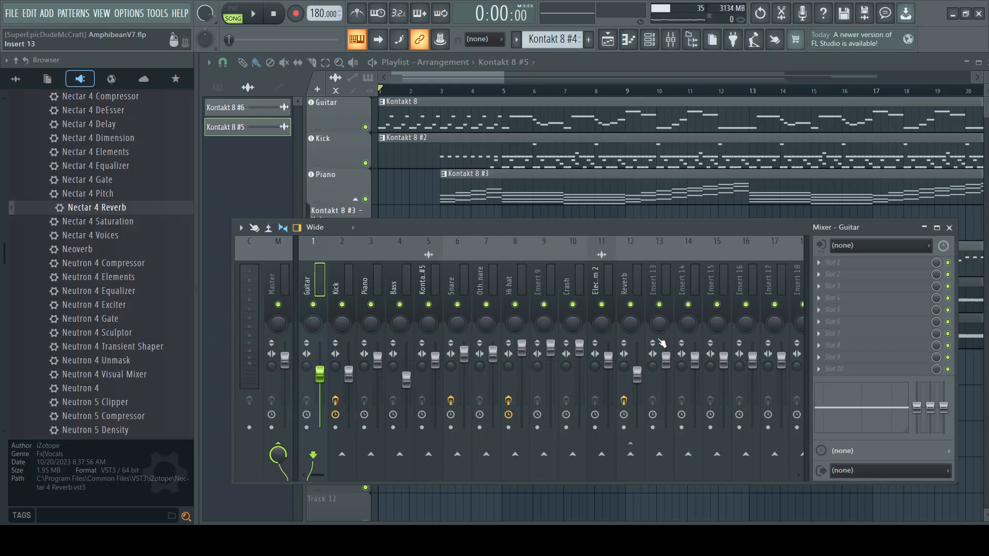
click(659, 457)
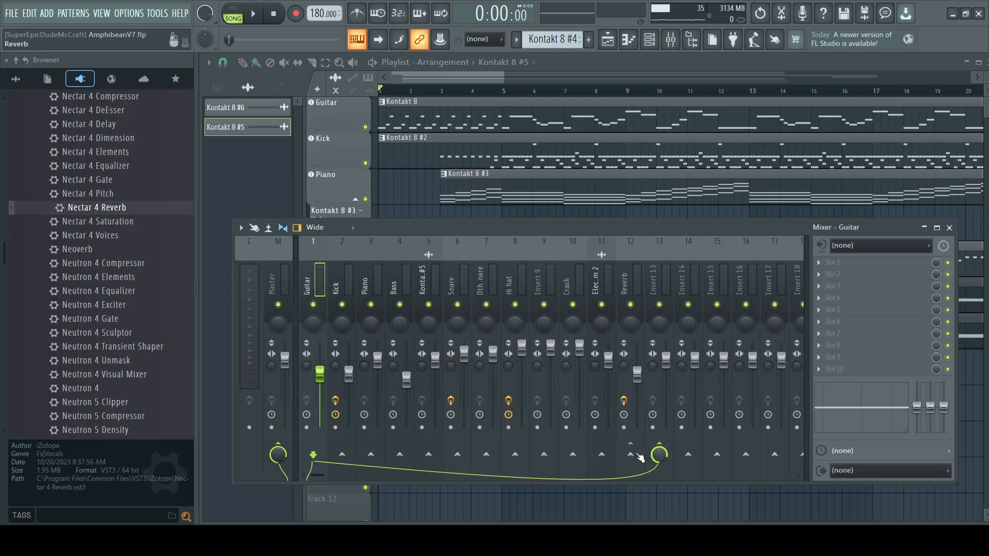
click(337, 283)
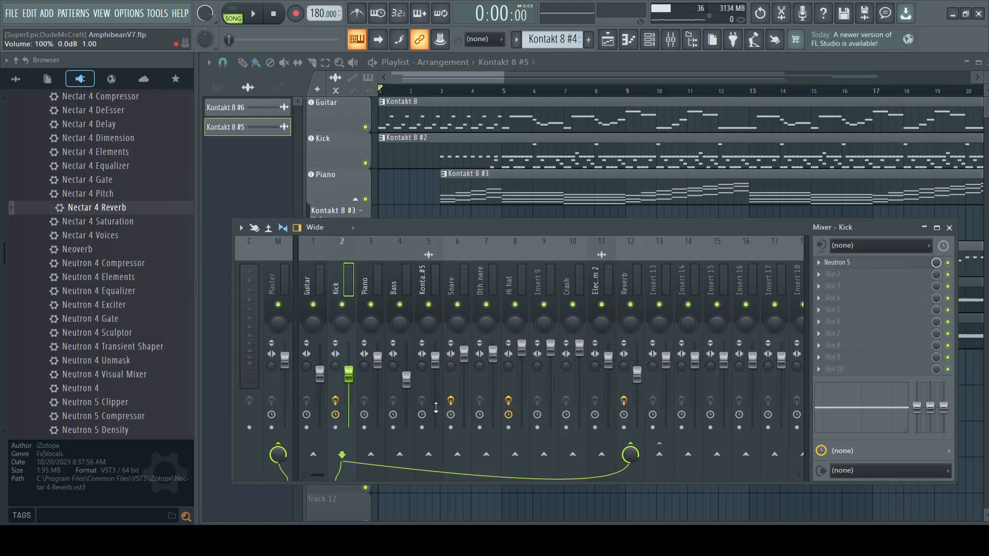
click(662, 455)
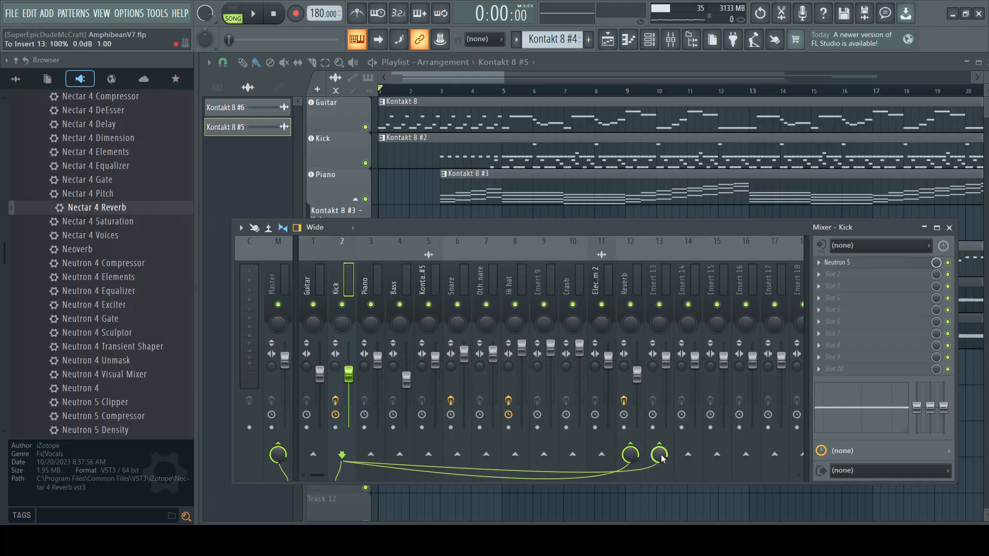
Step: Enable sends from the Piano, Bass and Kontakt 8 #5 mixer tracks to Insert 13
click(363, 279)
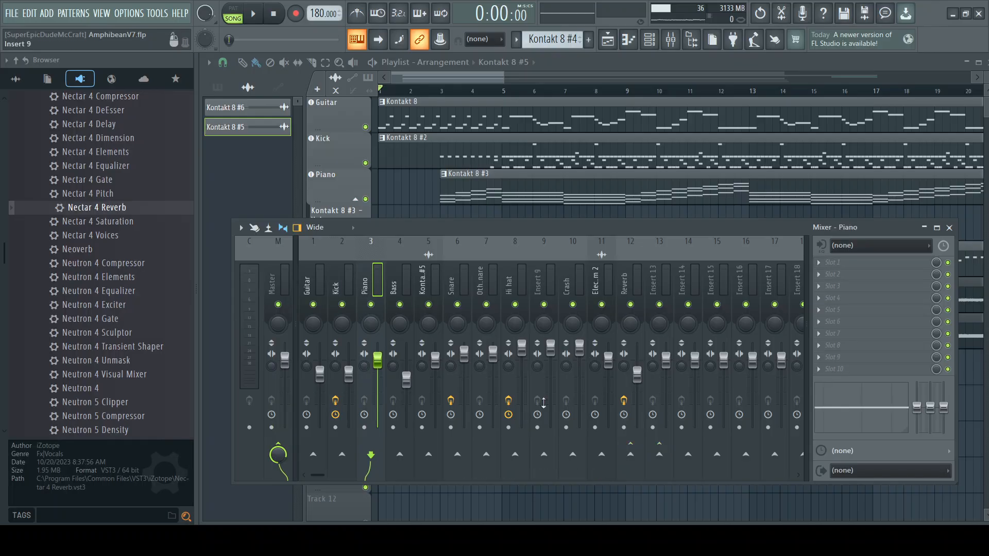
click(659, 455)
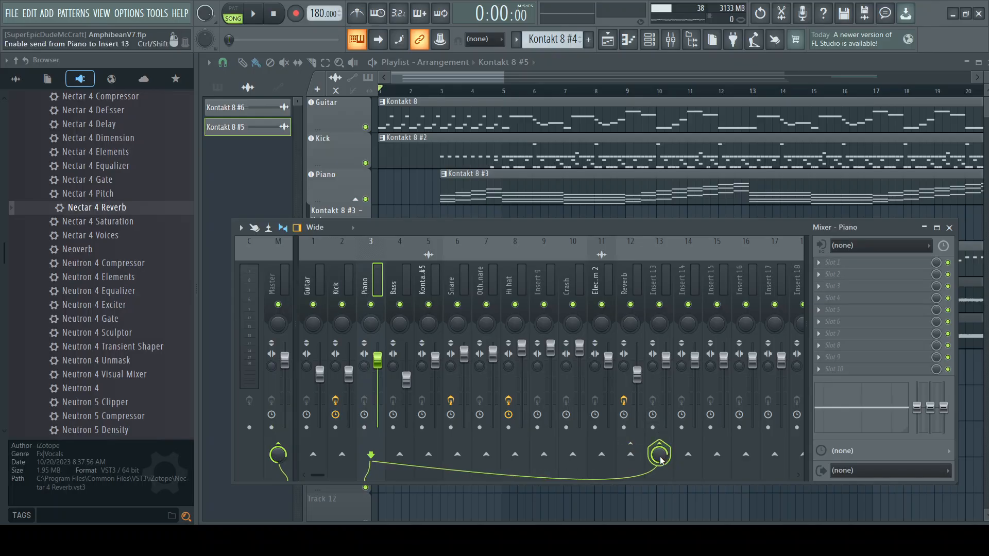
click(393, 285)
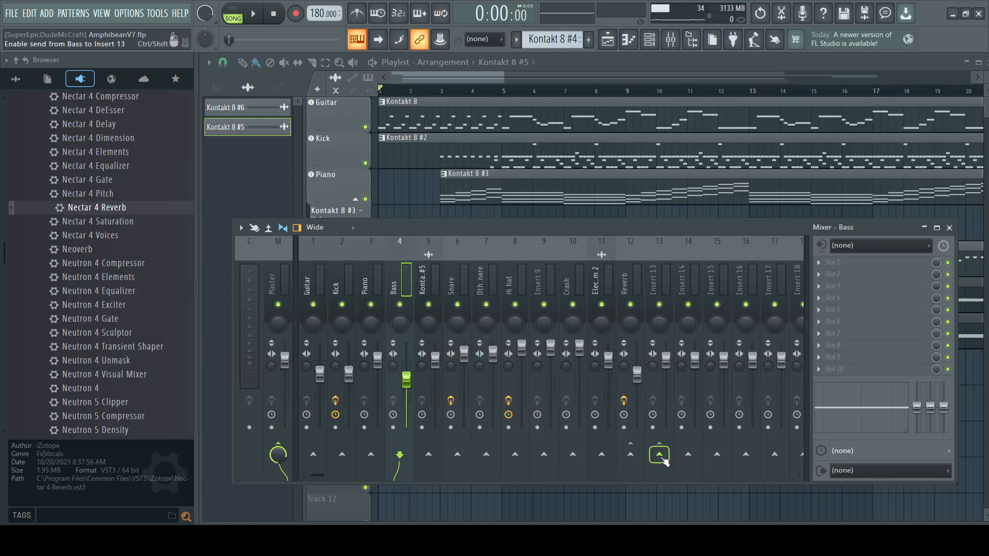
click(659, 455)
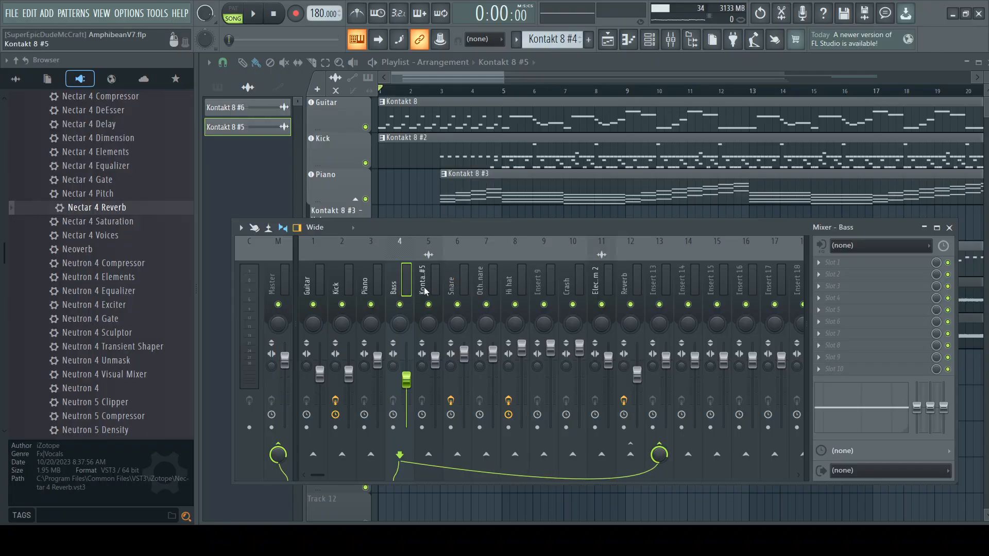
key(Right)
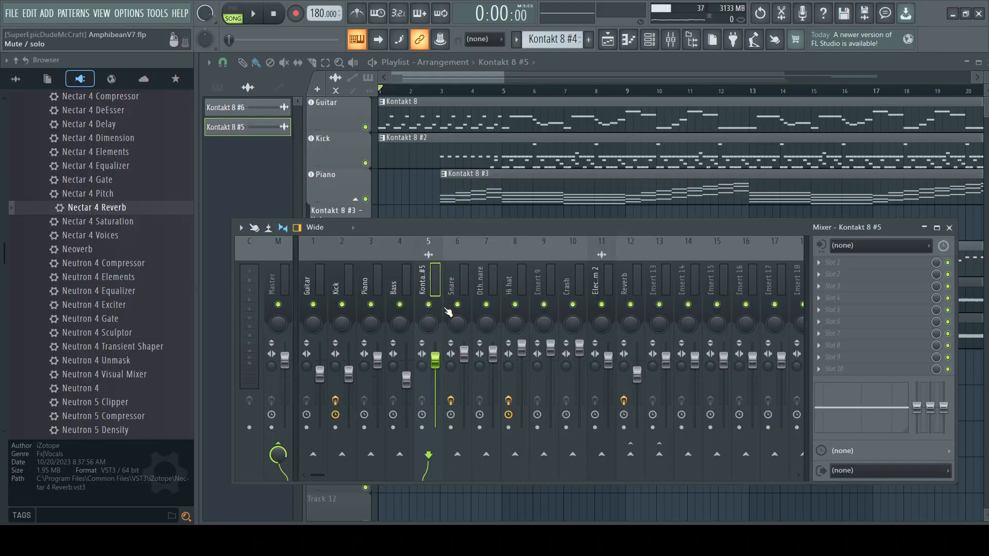
click(664, 460)
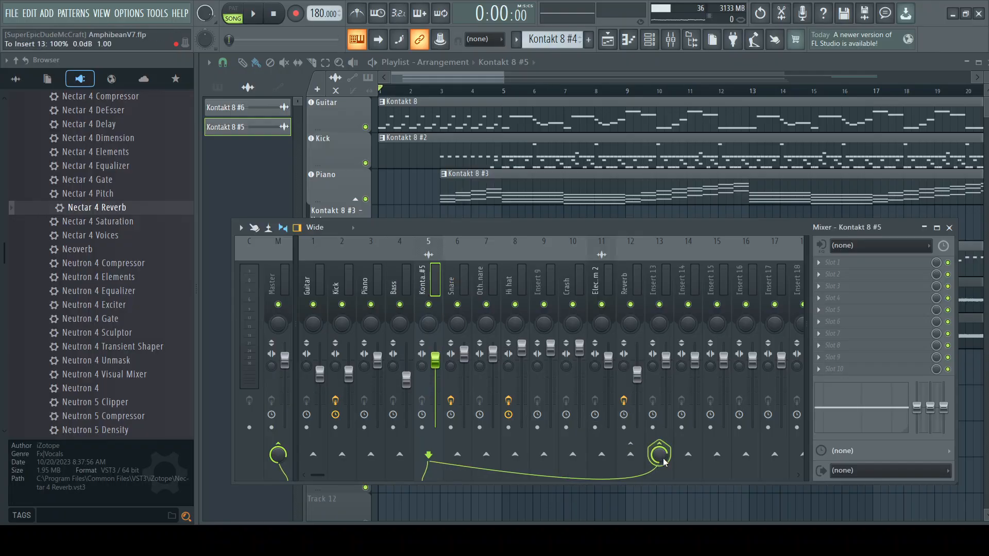
Step: Send the Snare, Other snare, Hi hat, Insert 9, Crash and Electric Storm 2 mixer tracks to Insert 13 as well
click(452, 282)
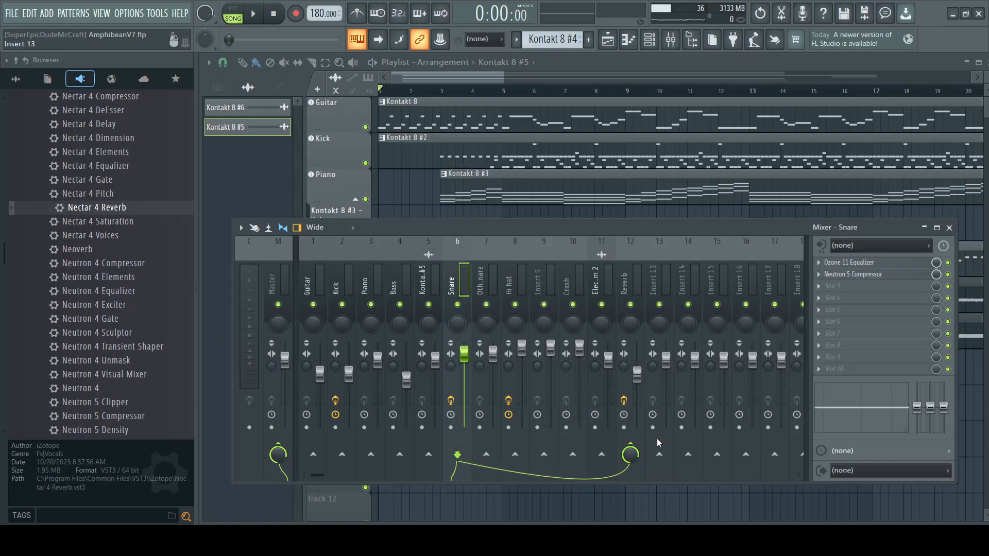
click(480, 290)
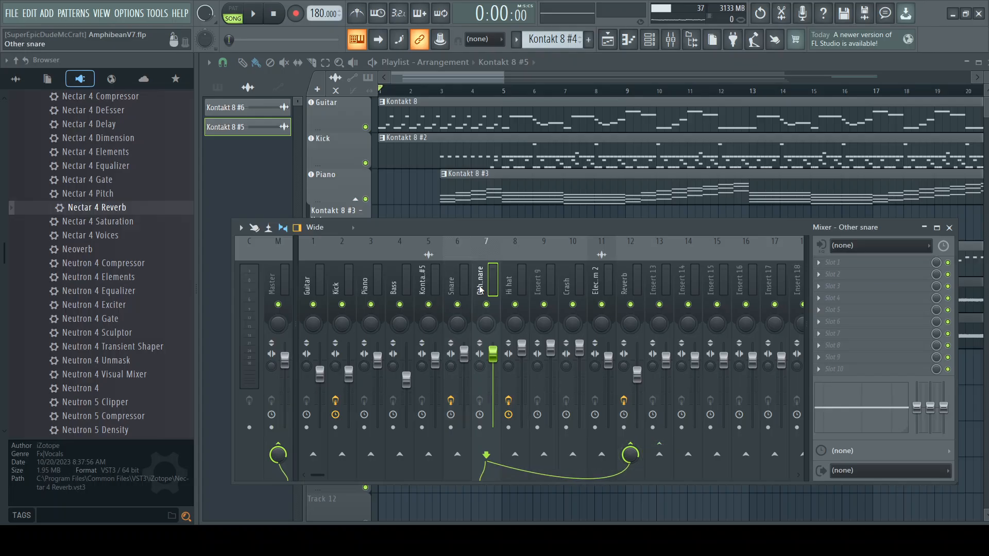
click(660, 459)
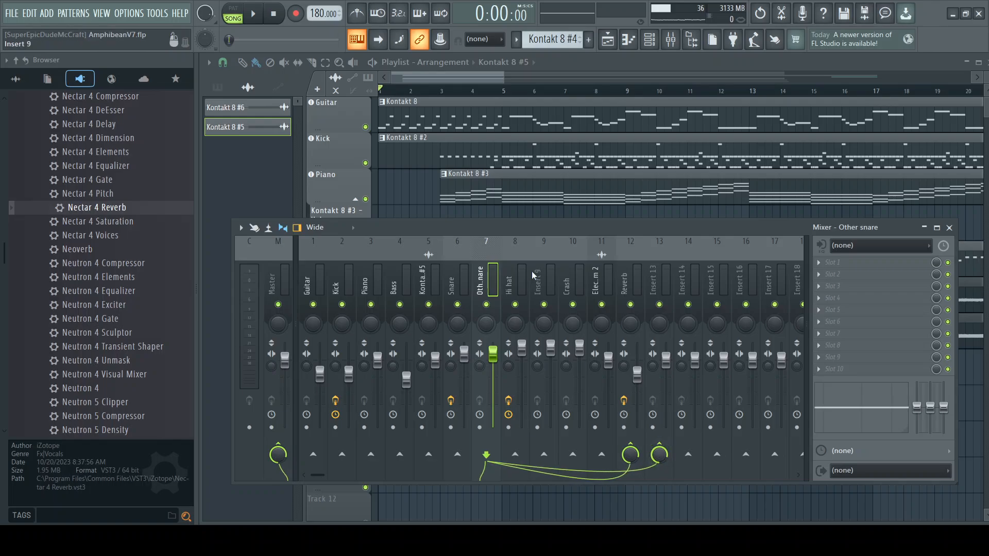
click(509, 279)
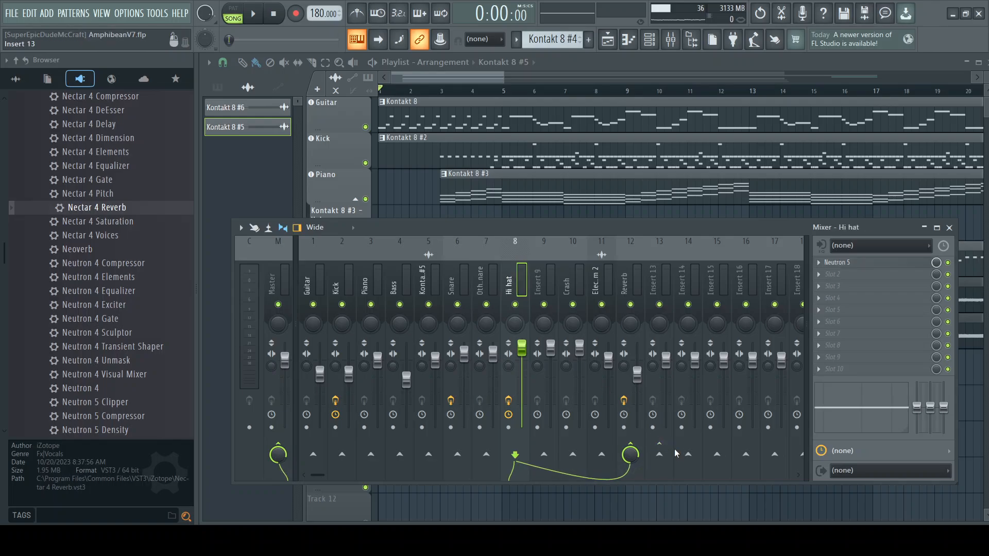
click(538, 287)
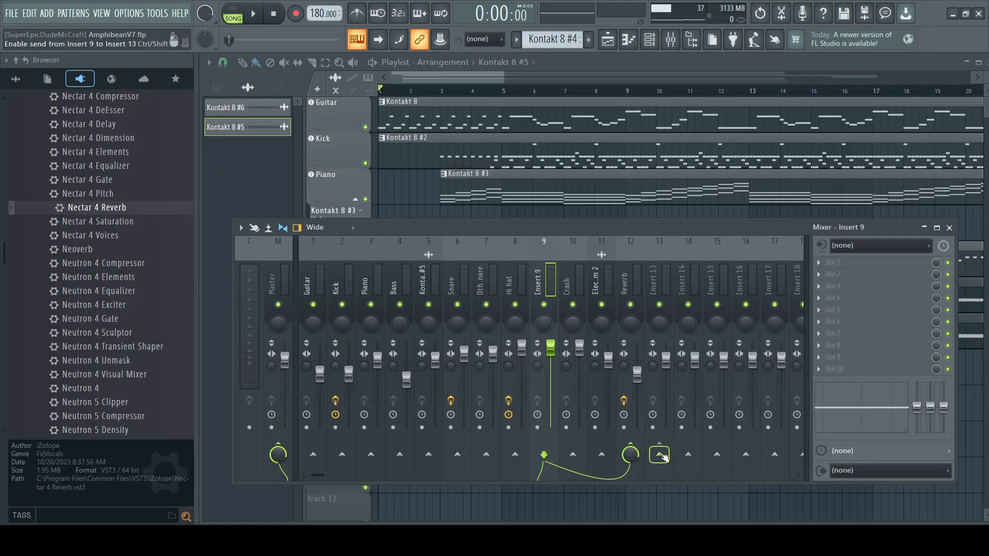
click(566, 283)
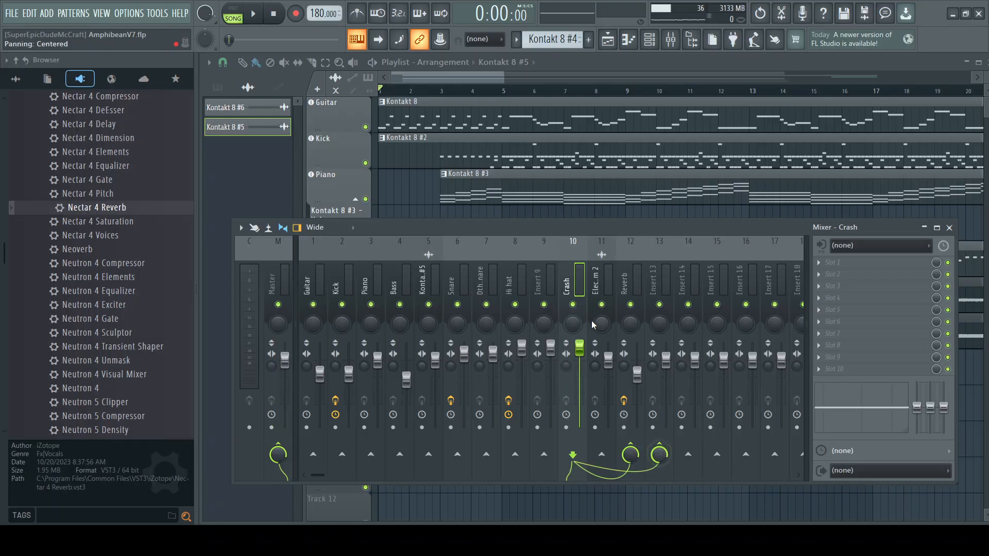
click(595, 286)
click(659, 453)
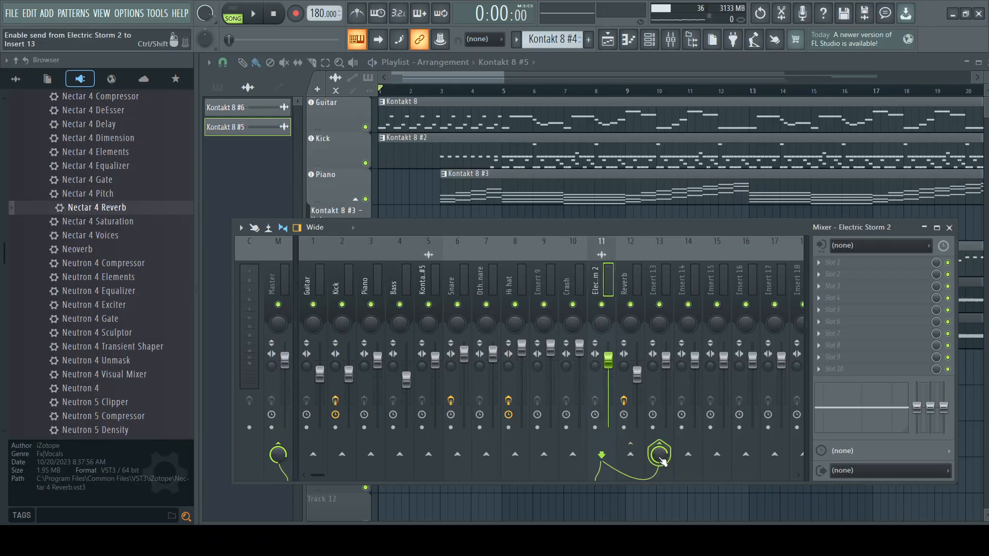
Step: Rename the Reverb mixer track as Drum Rvb and Insert 13 as Global Rvb
click(654, 287)
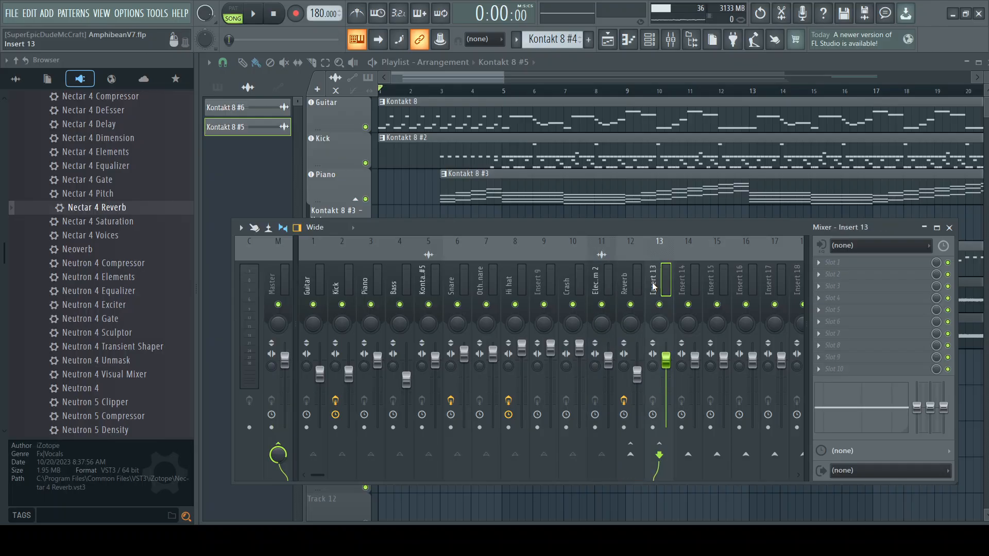
click(625, 286)
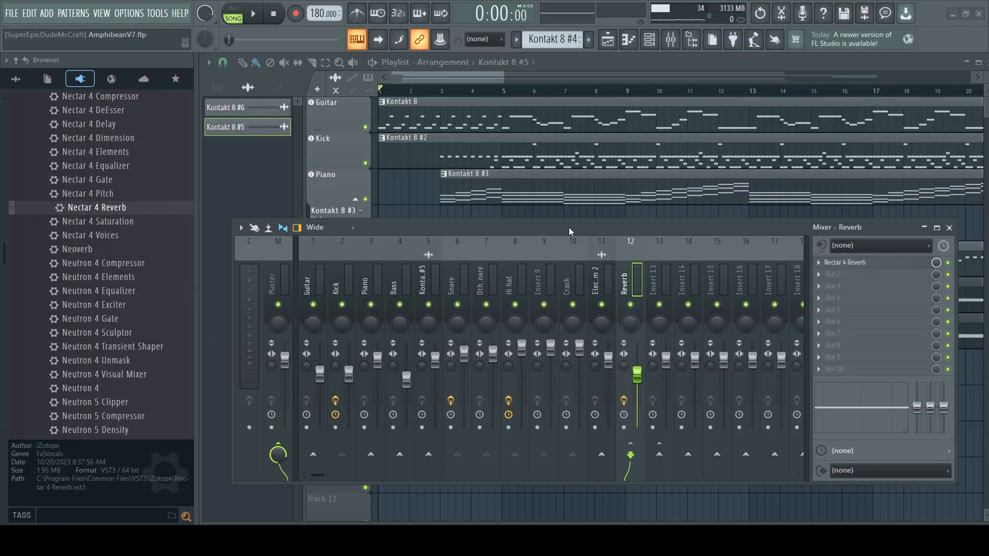
click(578, 172)
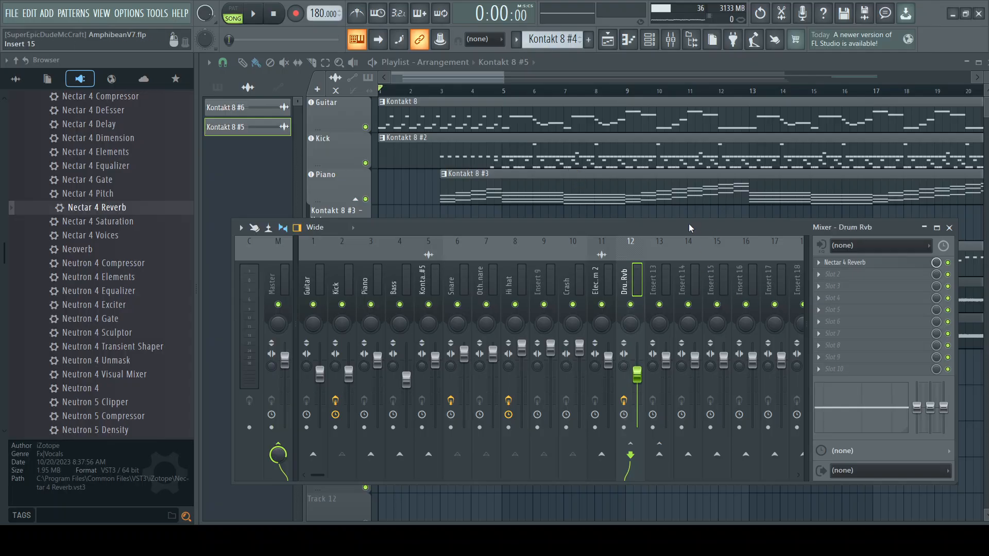
click(656, 274)
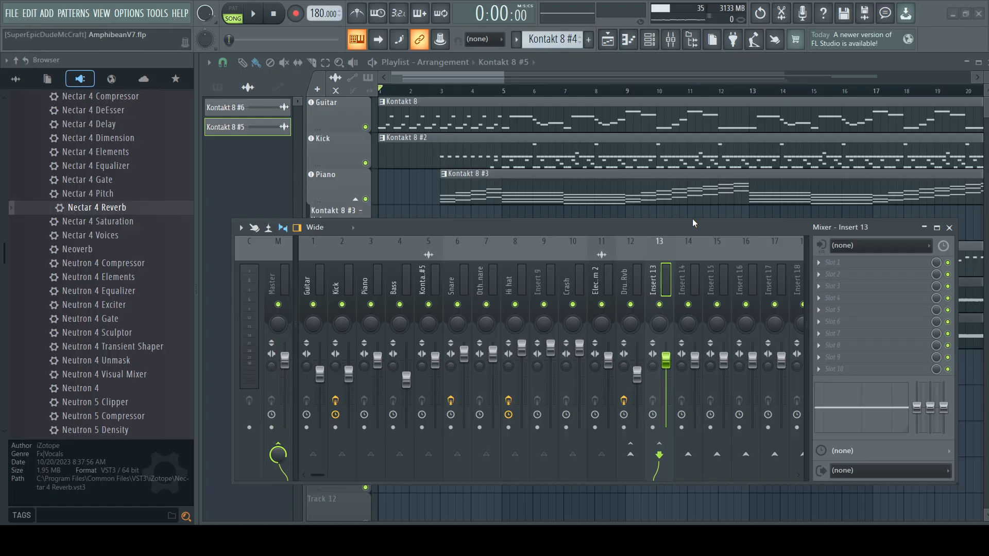
click(584, 170)
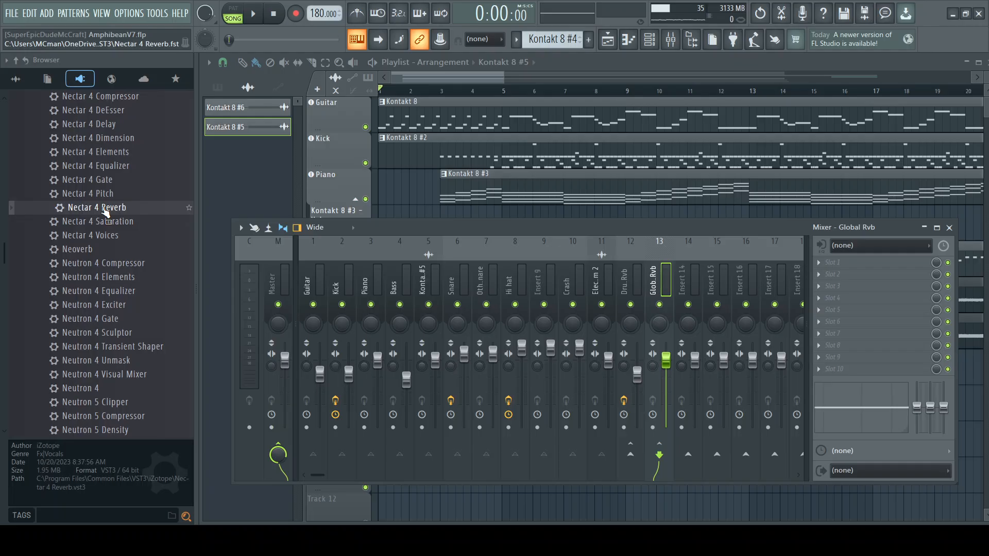
click(623, 293)
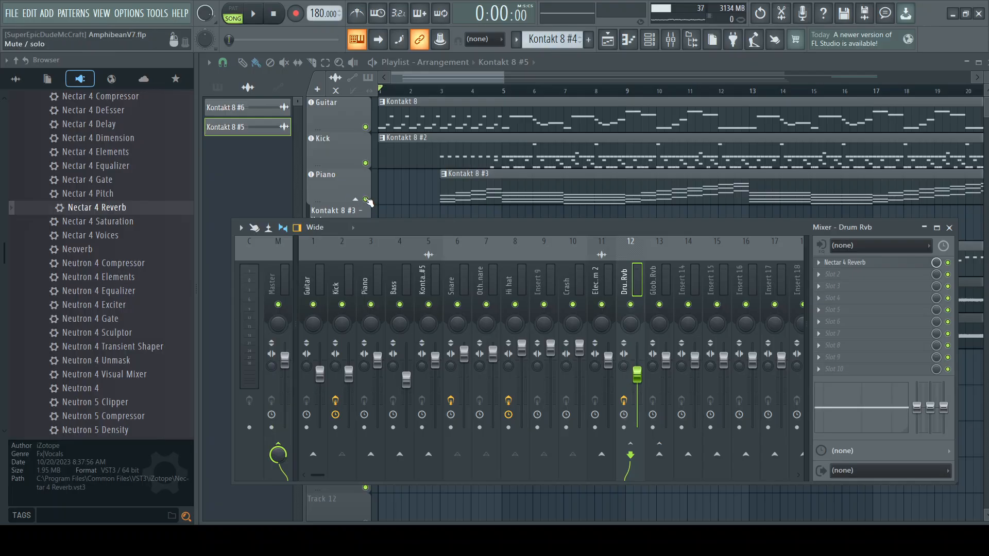
Step: Solo the Kick playlist track and play it from near bar 5 with the mixer shown
right_click(367, 164)
click(446, 92)
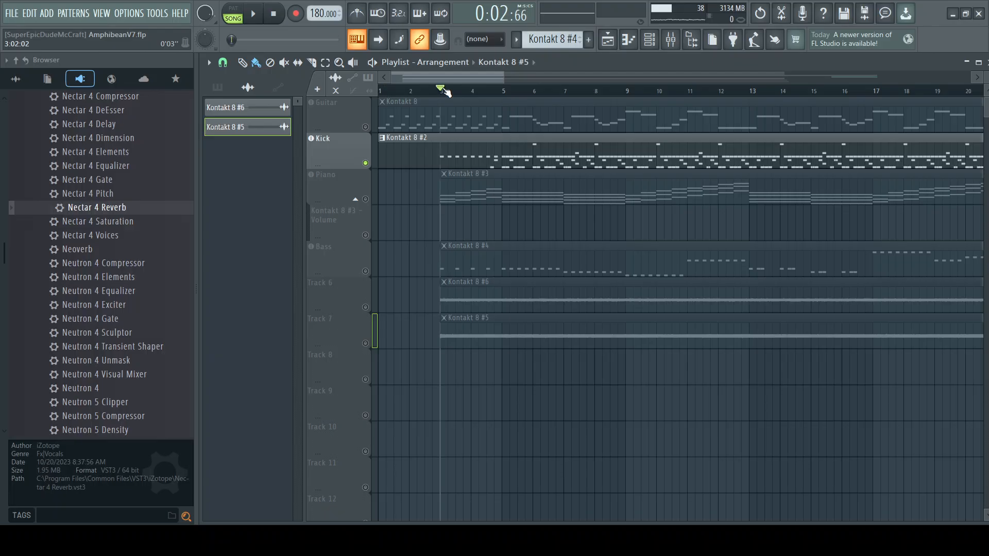
click(503, 92)
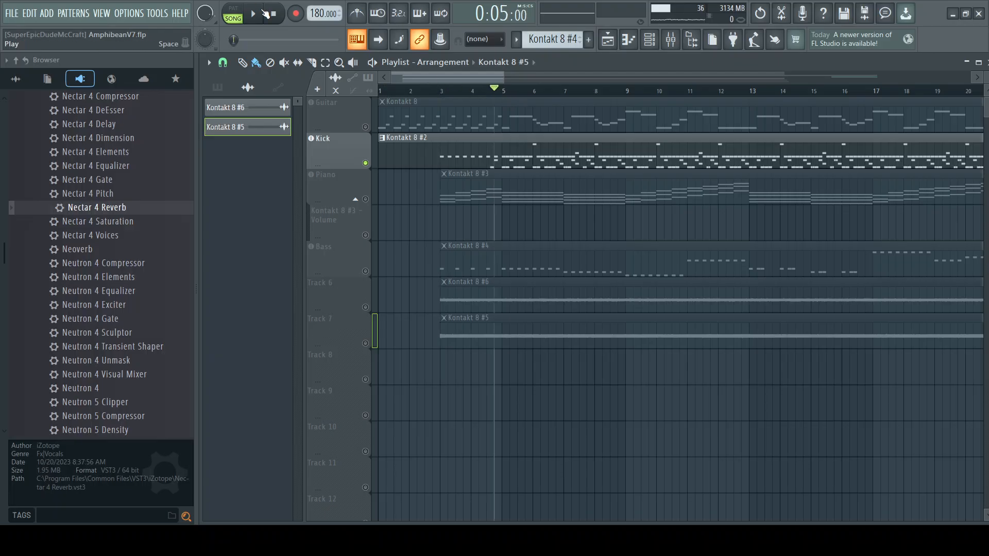
key(space)
click(671, 42)
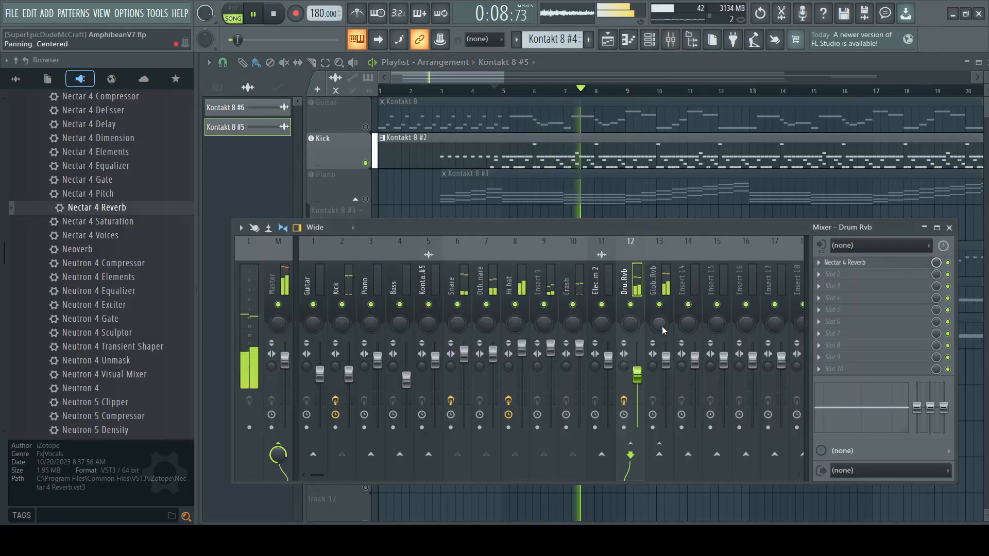
Step: Mute Global Rvb, compare the soloed drums with Drum Rvb off and on, and stop playback
click(659, 305)
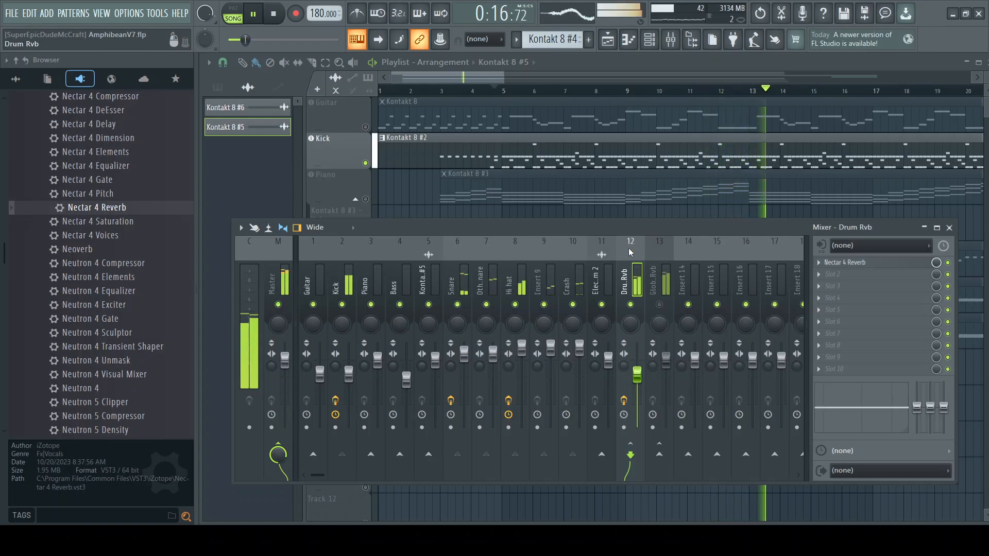
click(631, 305)
click(631, 304)
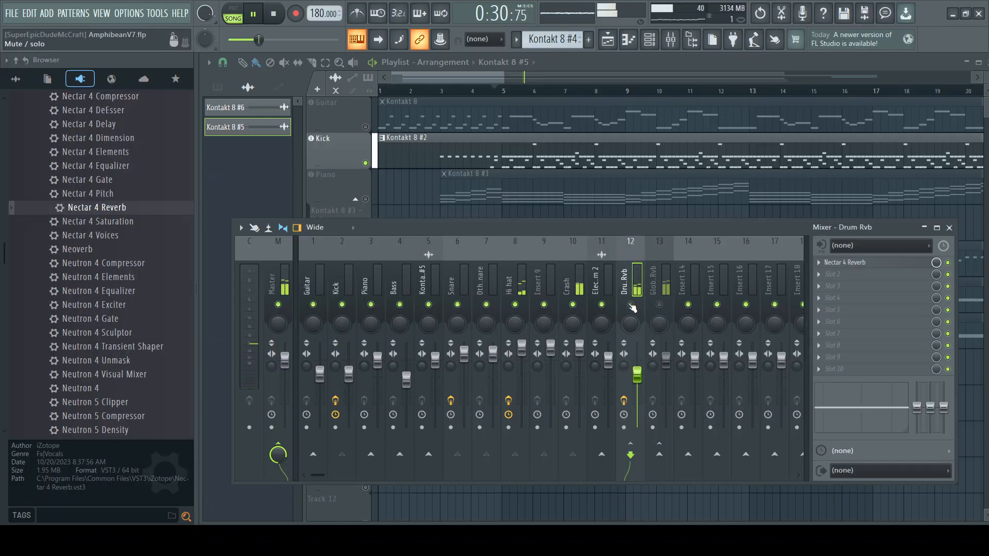
click(277, 22)
key(space)
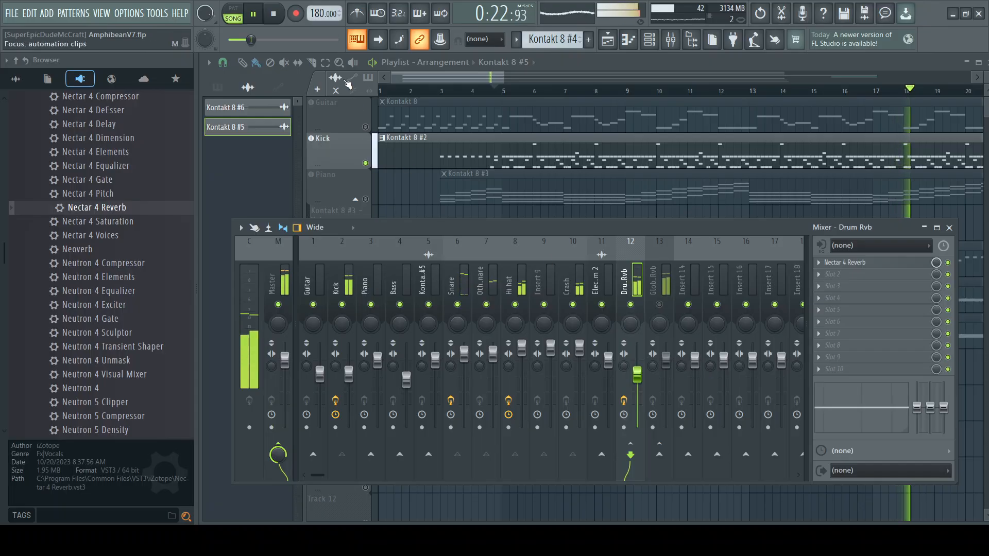
click(275, 14)
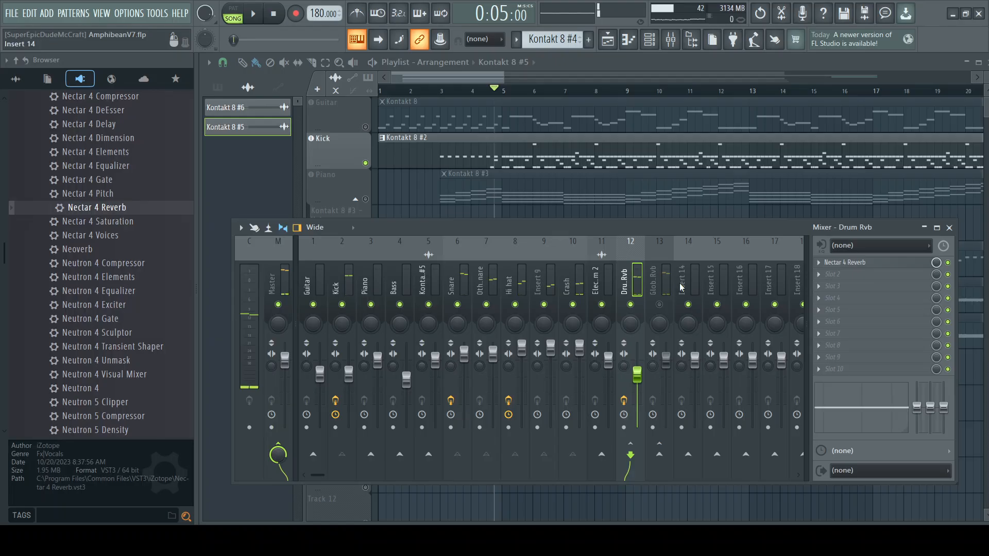
Step: Load Nectar 4 Reverb on the Global Rvb mixer track, look through its presets and close it with default settings
click(654, 284)
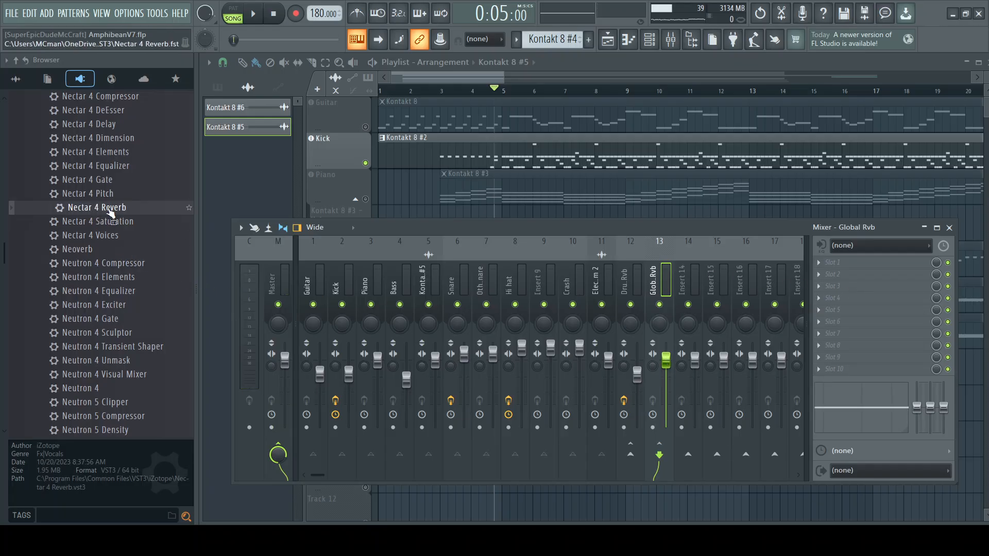
drag(109, 209, 213, 219)
drag(833, 263, 836, 262)
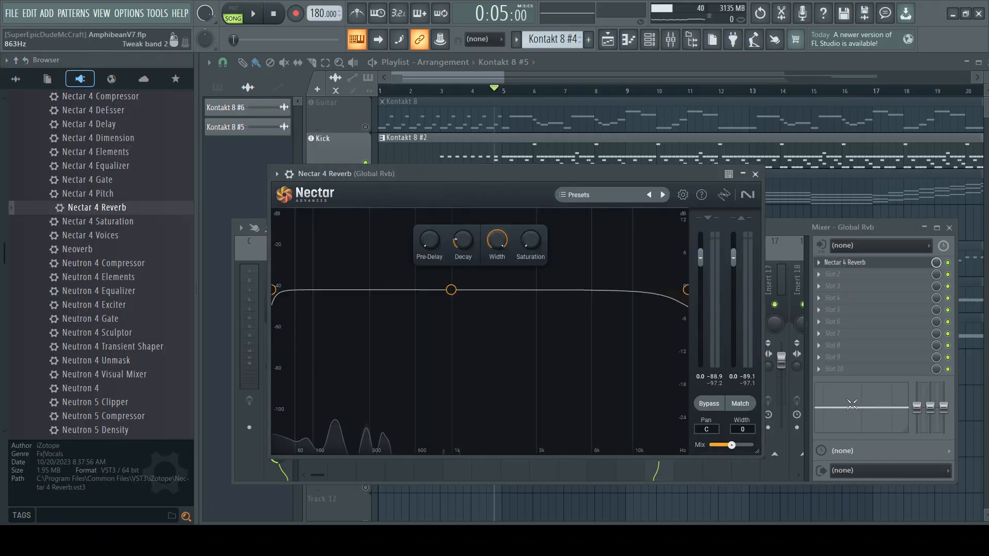
click(618, 199)
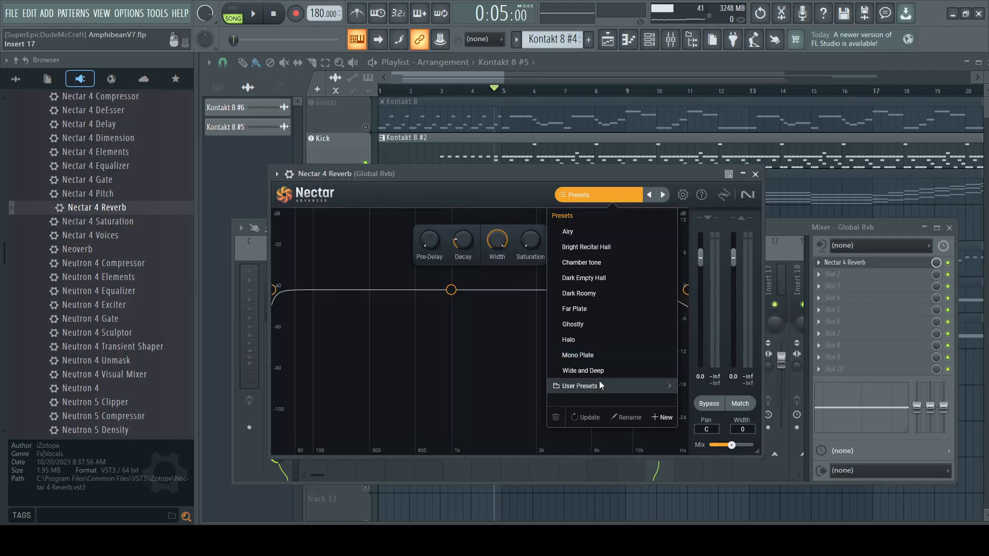
click(521, 197)
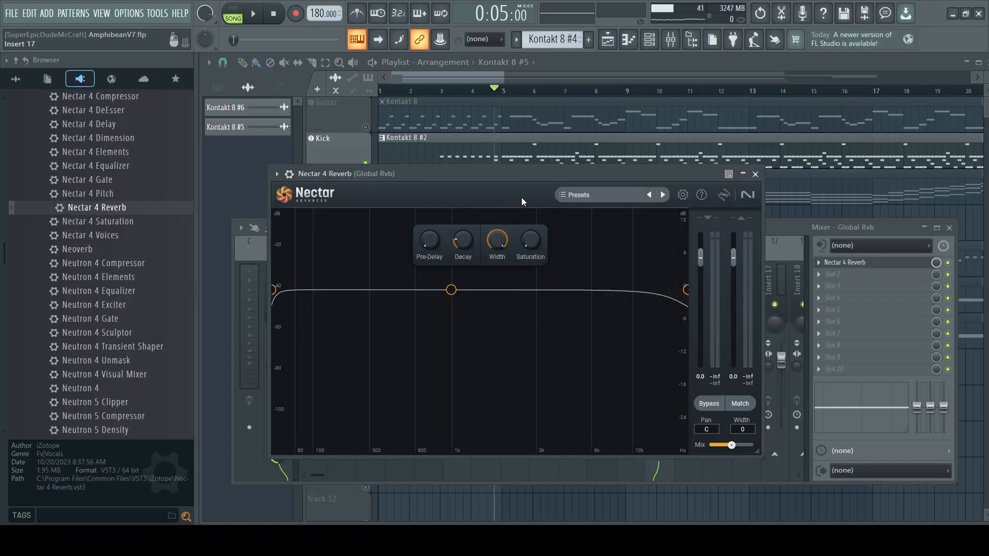
click(756, 175)
Step: Mute the Drum Rvb mixer track and lower the Global Rvb volume to about 78% (-5.2 dB)
click(624, 274)
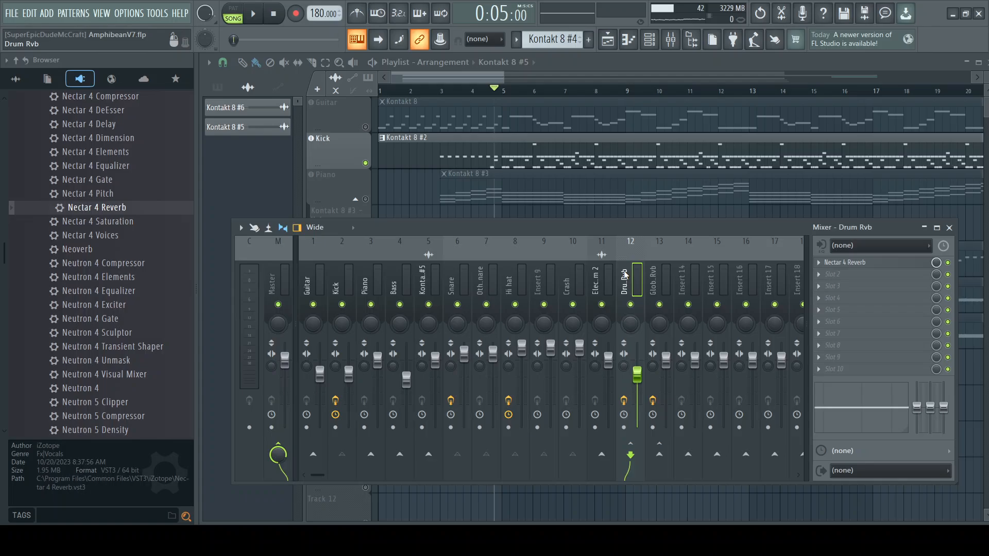
click(631, 304)
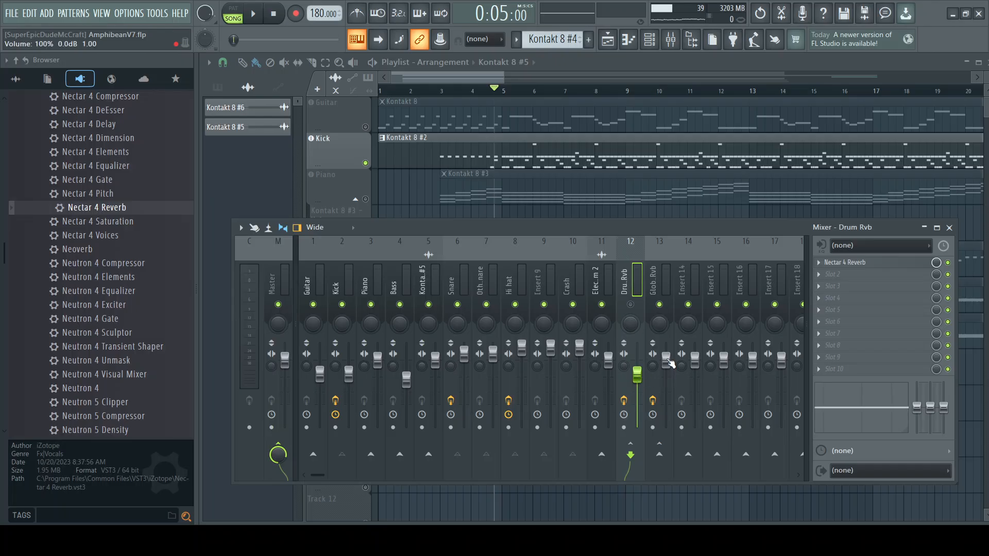
click(666, 361)
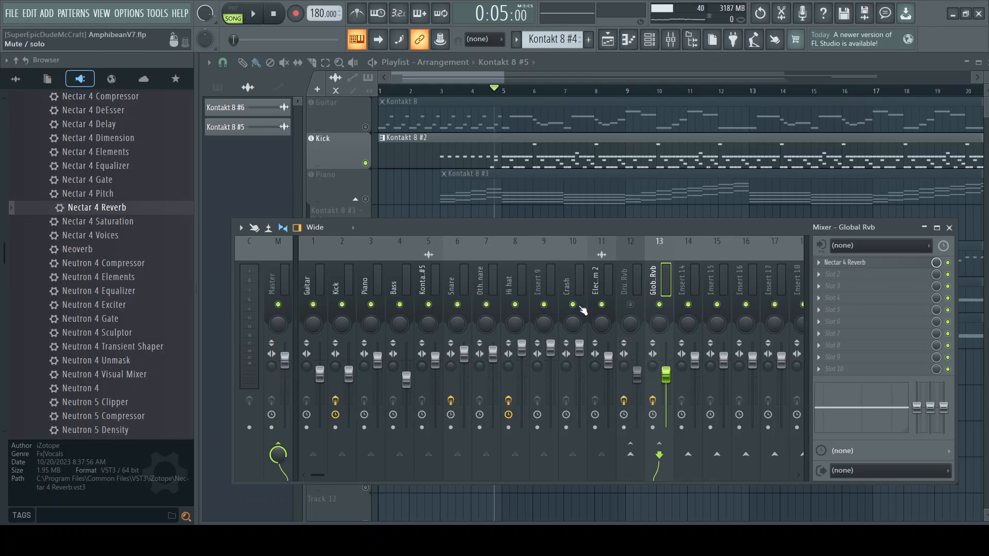
Step: Take the Kick track out of solo and audition the full arrangement from bar 3 while viewing the mixer levels
right_click(365, 163)
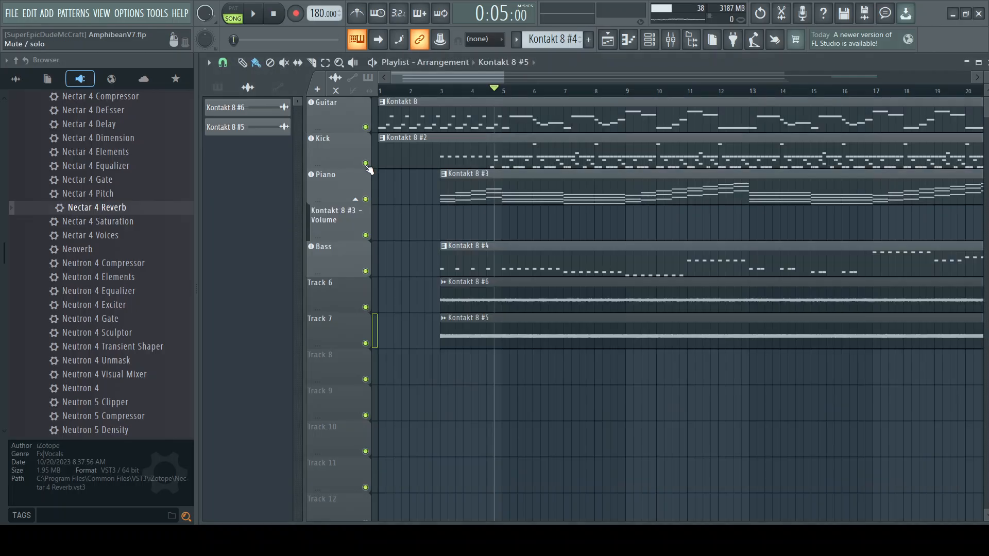
click(445, 96)
key(space)
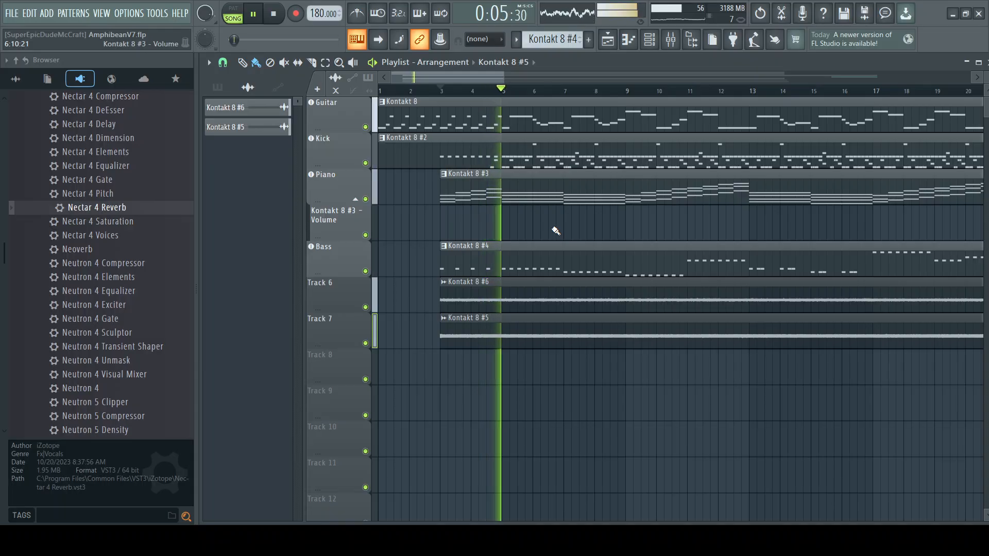
key(F9)
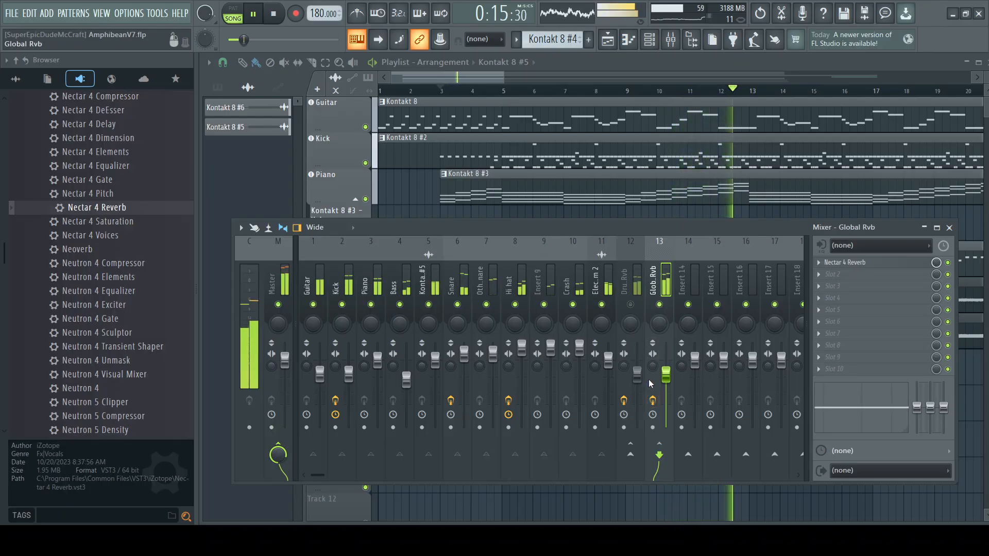
click(276, 15)
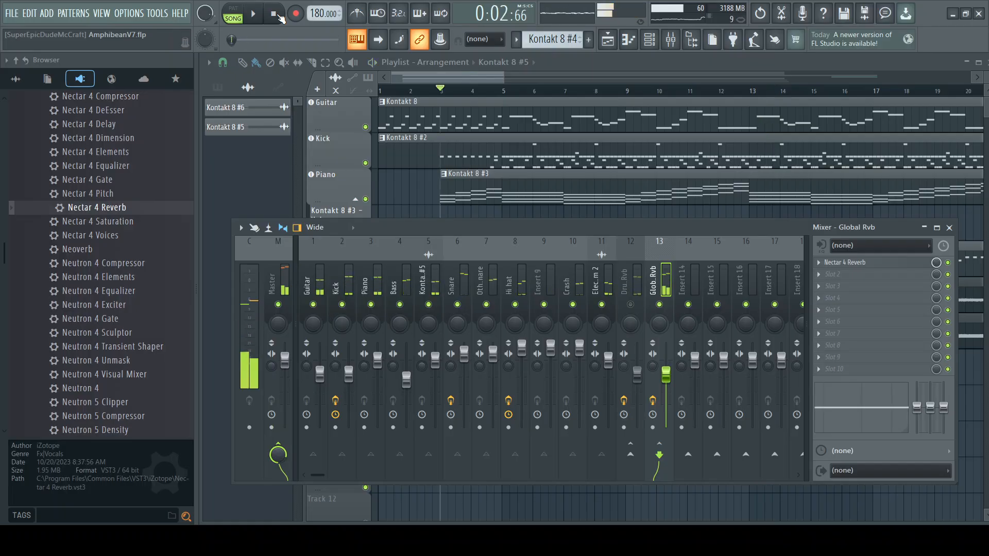
Step: Lower the Global Rvb volume to about 66% (-8.2 dB) while the arrangement plays, and stop playback
click(253, 14)
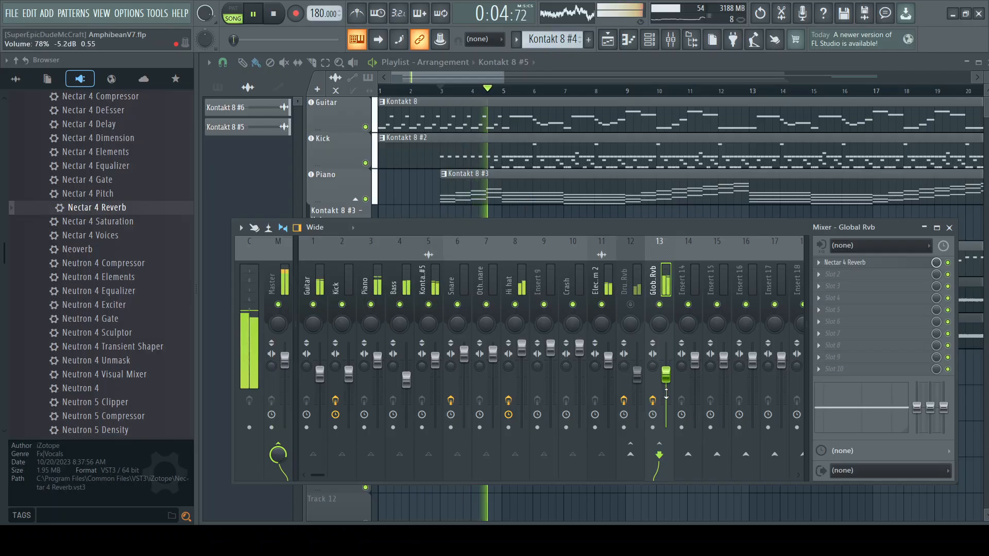
drag(669, 378, 670, 386)
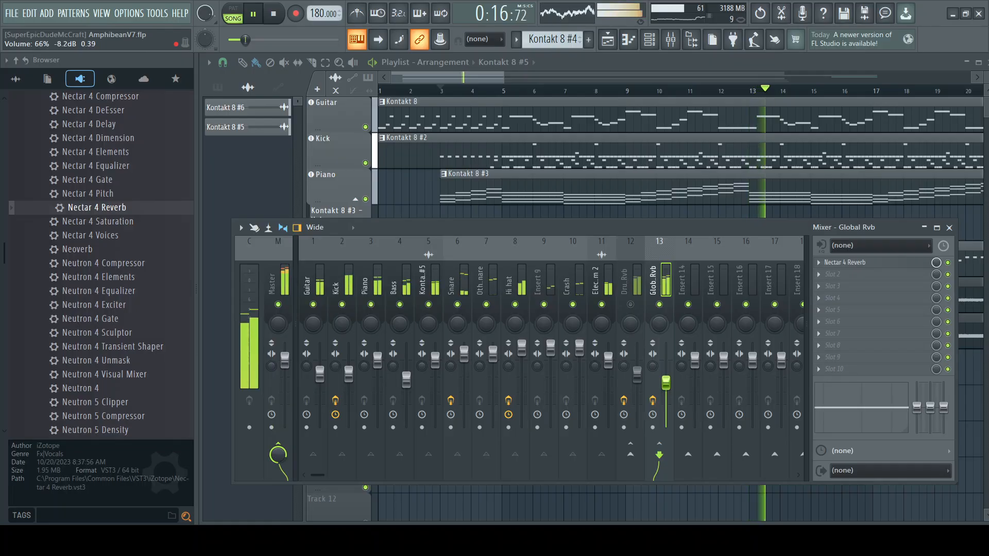
drag(666, 383, 667, 385)
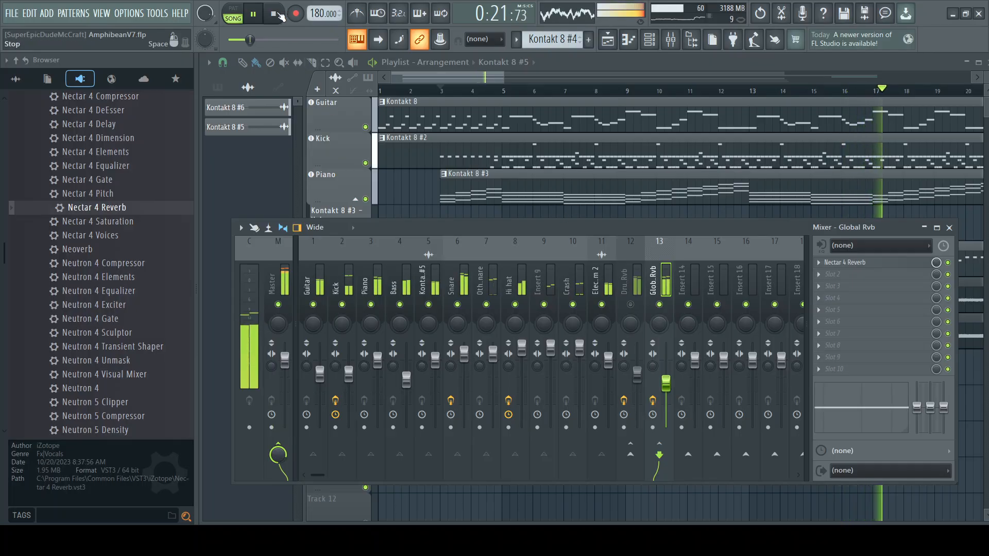
key(space)
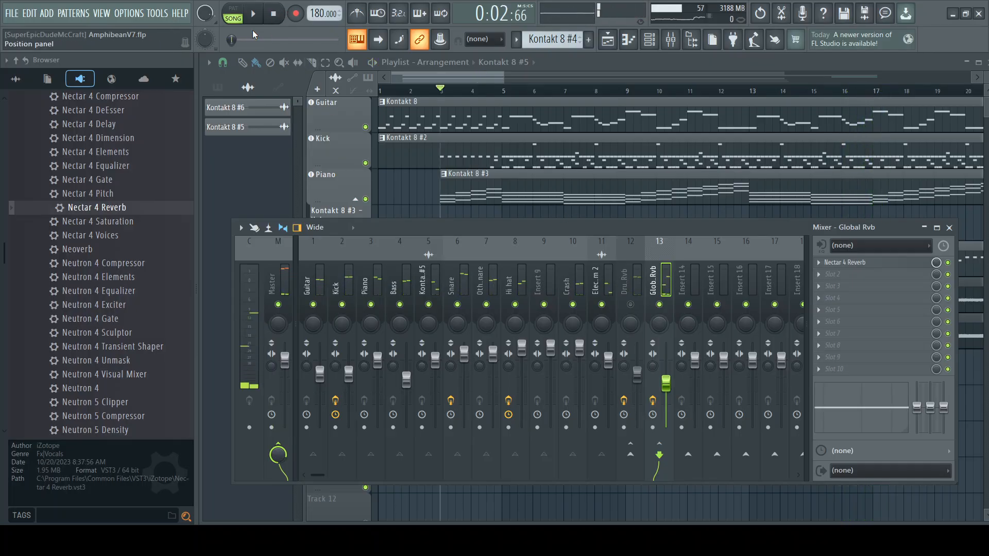
Step: Replay the opening from bar 3 several times, comparing the mix with Global Rvb muted and unmuted
click(256, 16)
key(space)
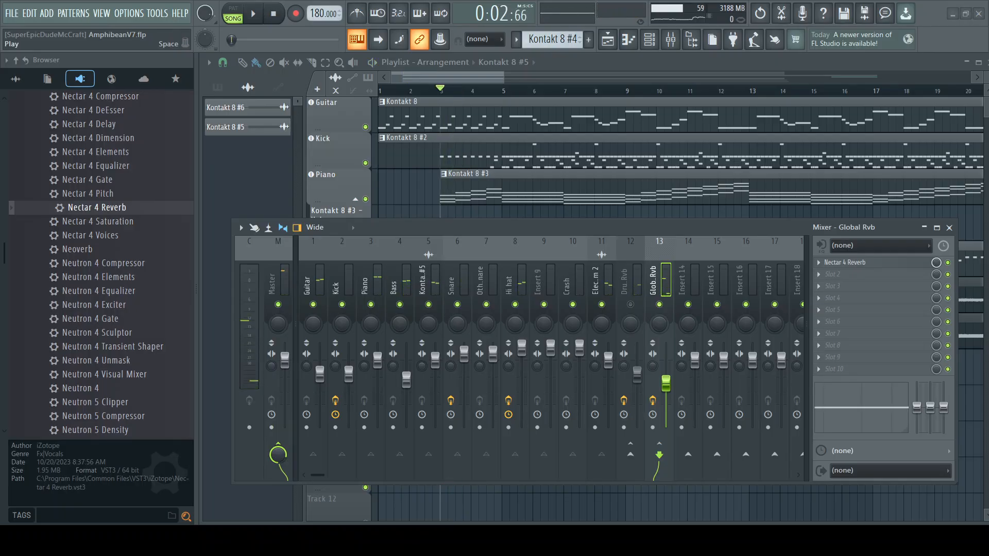
click(256, 16)
click(275, 14)
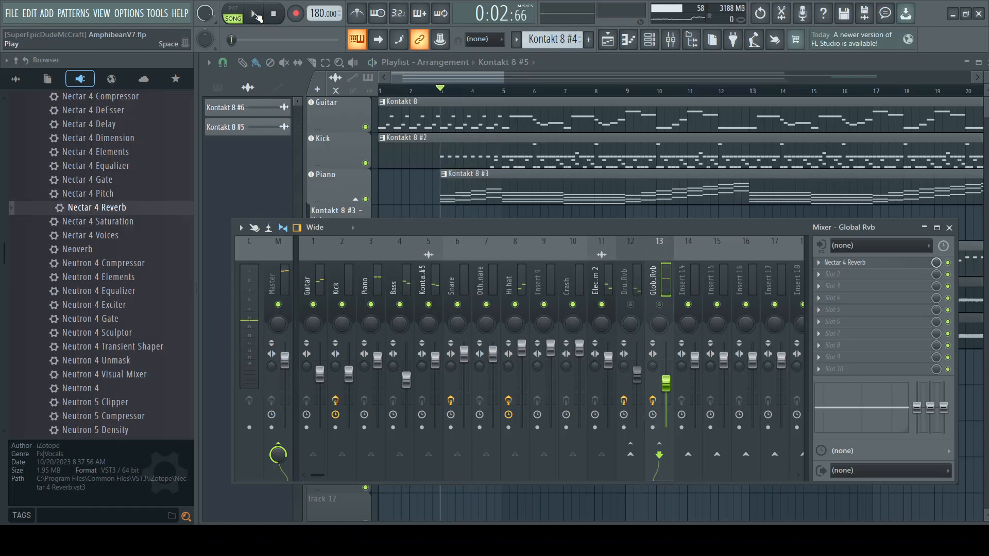
click(255, 15)
click(274, 16)
click(256, 15)
click(274, 15)
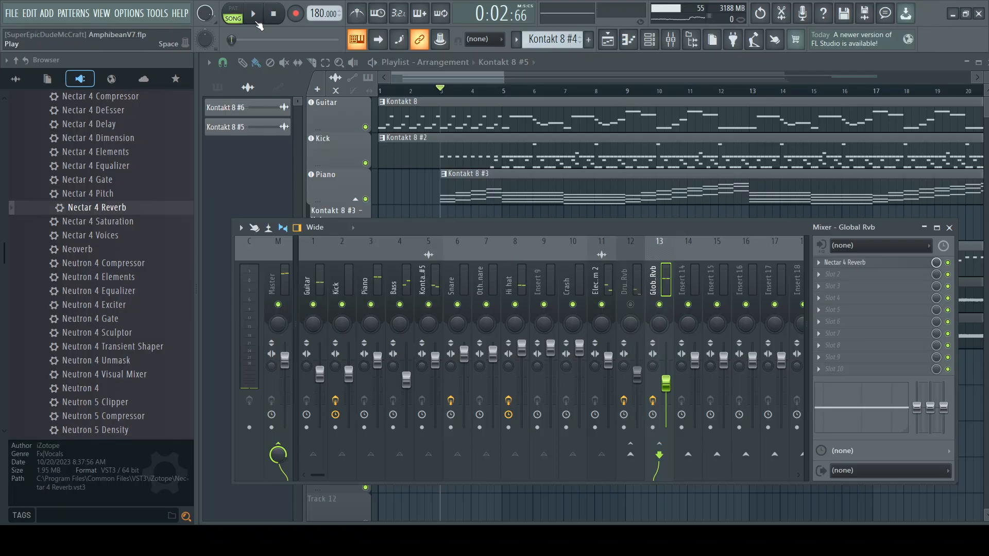
Step: Raise the Global Rvb volume slightly and replay the full mix from bar 3 to check it
click(255, 14)
click(274, 16)
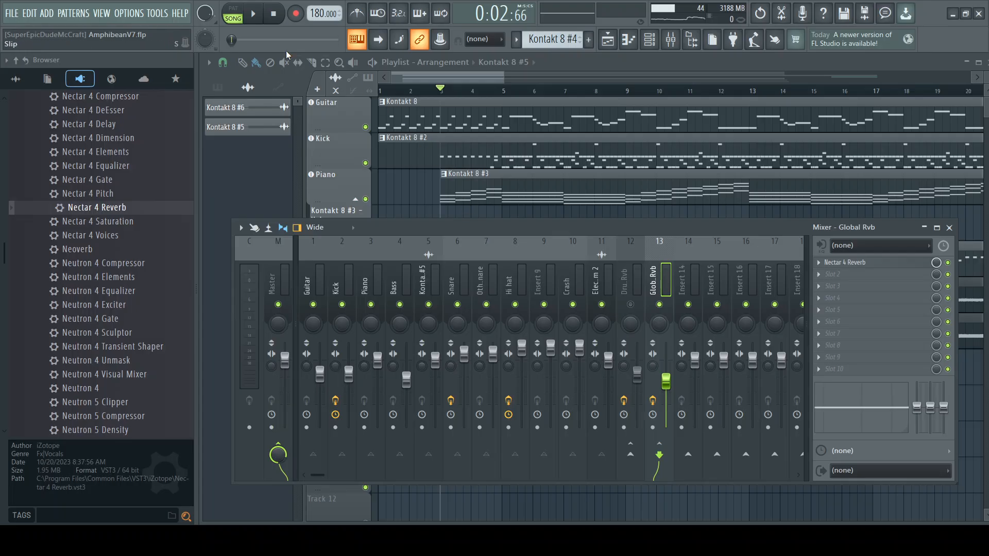
click(253, 16)
click(274, 14)
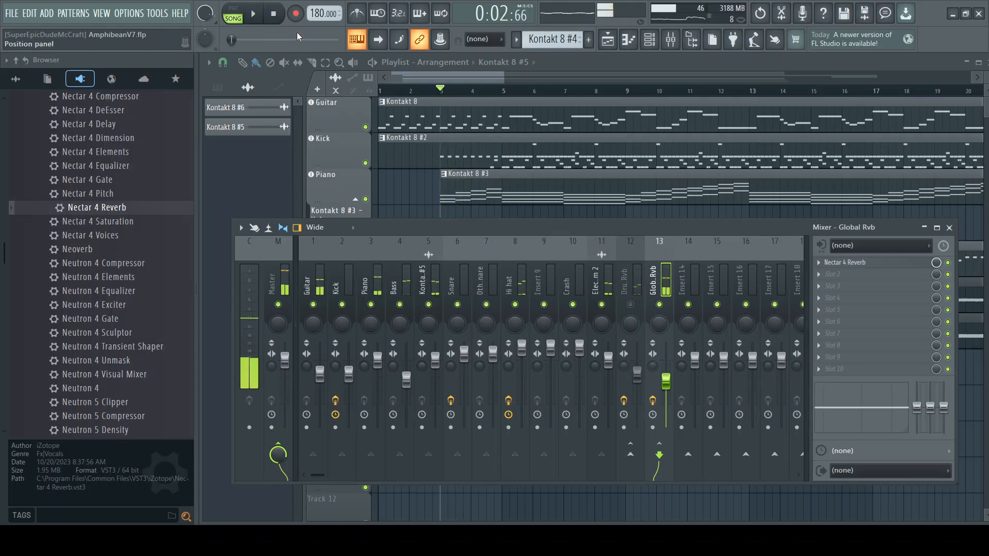
Step: Solo the Guitar track and play it from bar 3, comparing it with Global Rvb muted and unmuted
right_click(366, 127)
click(681, 41)
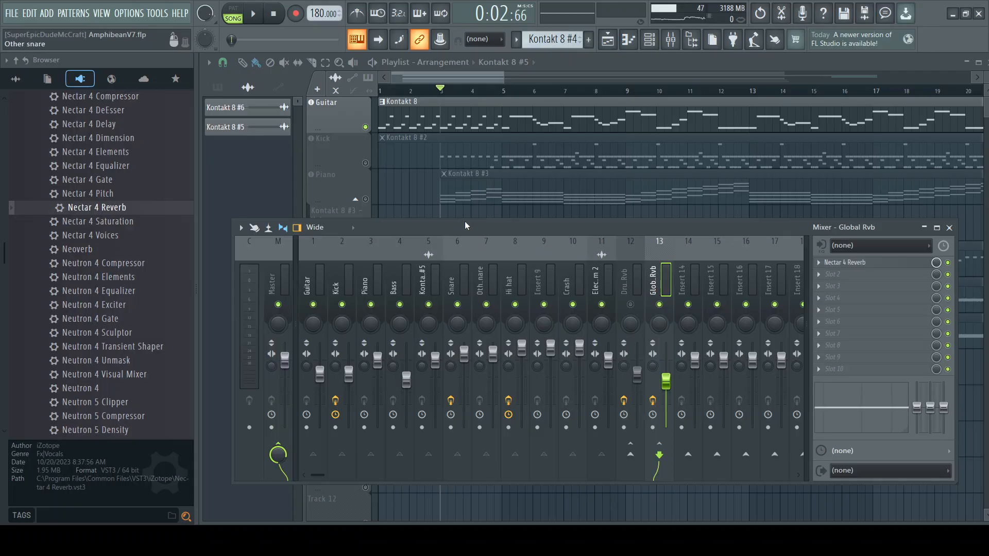
click(253, 14)
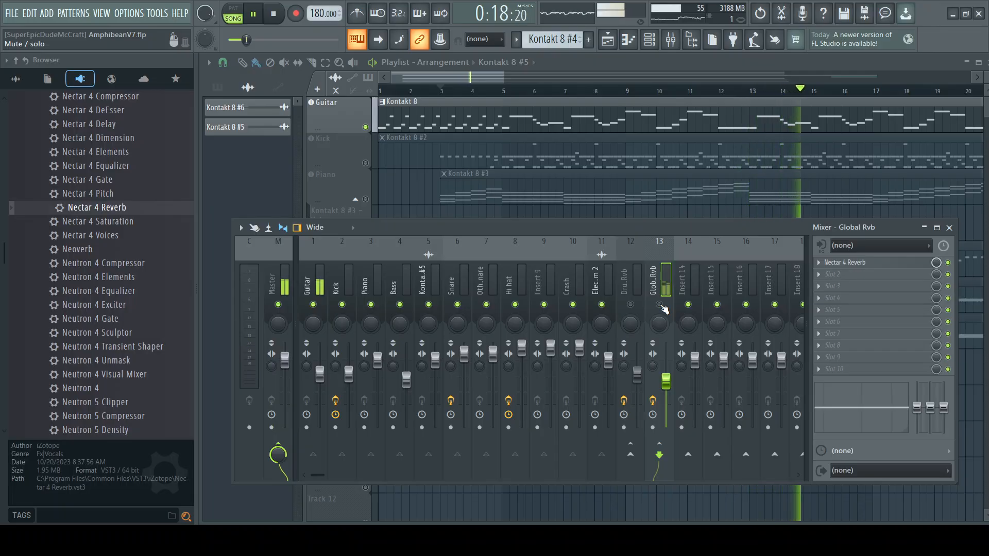
click(660, 304)
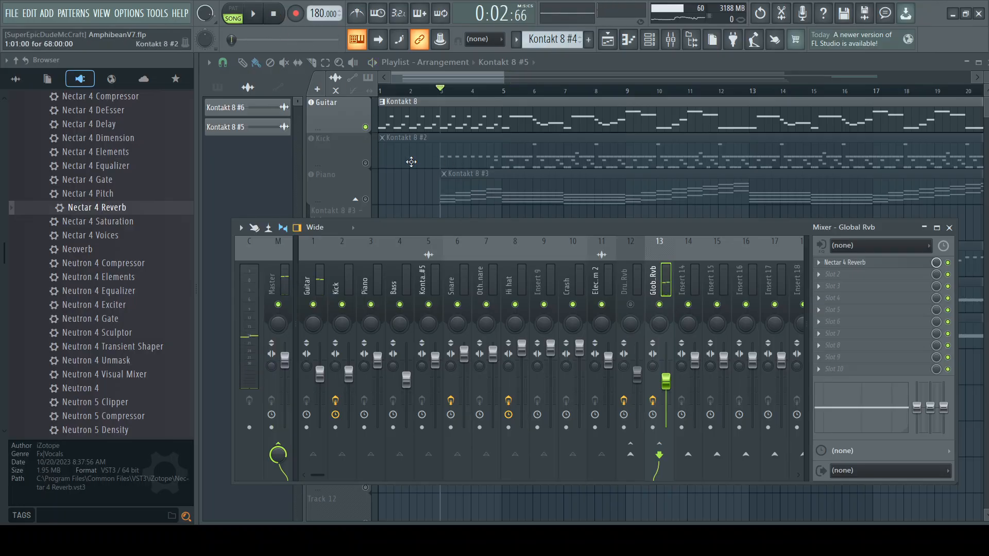
Step: Solo the Piano track and play it from bar 3, comparing its sound with Global Rvb off and on
right_click(366, 200)
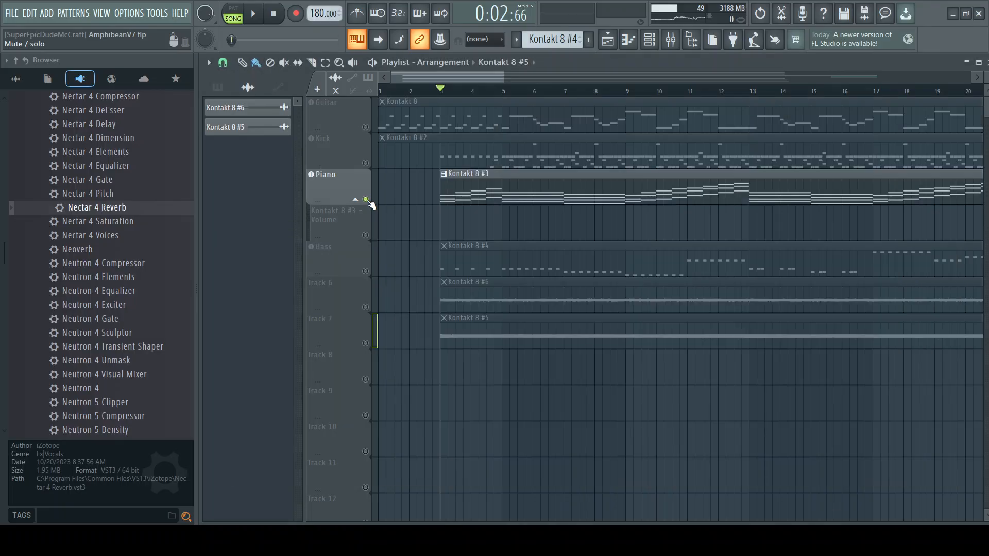
click(254, 15)
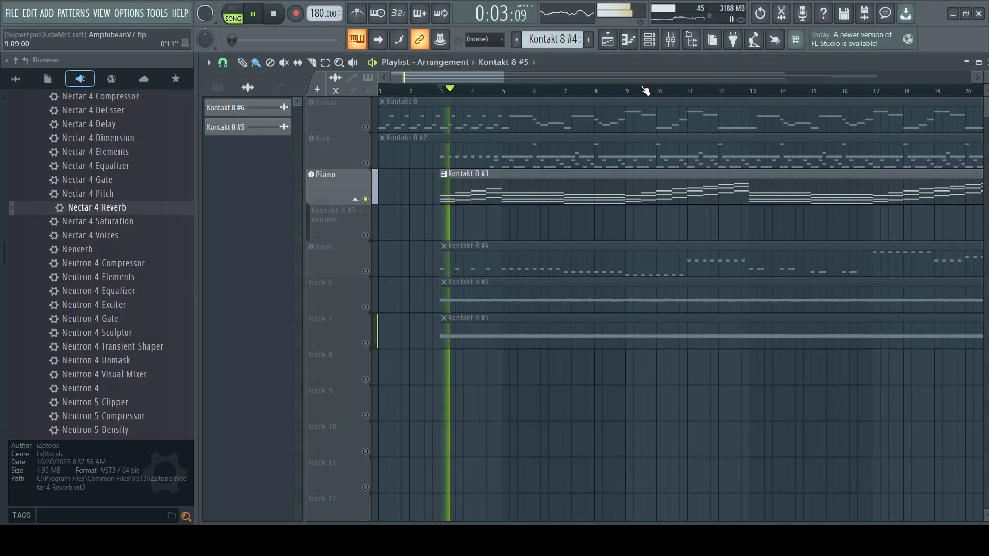
key(F9)
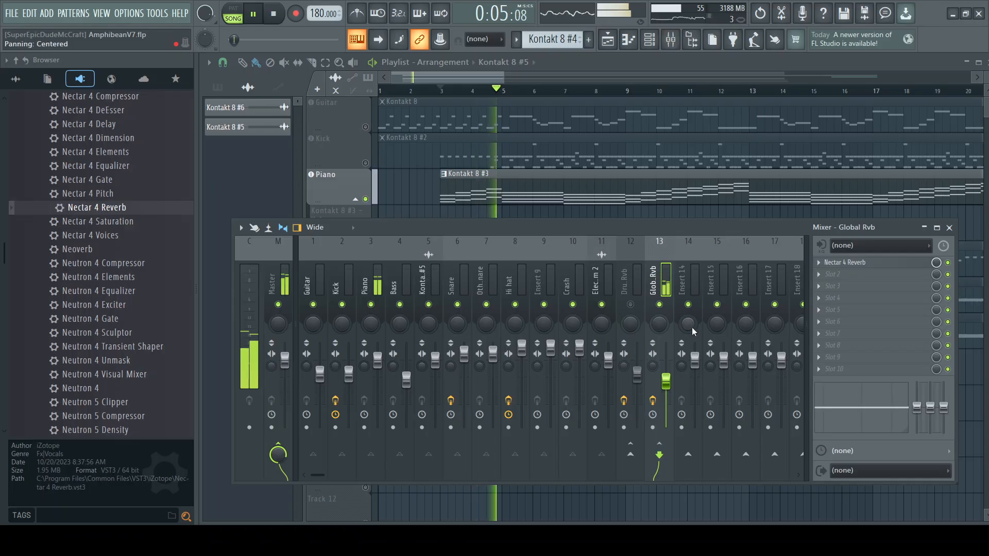
click(660, 304)
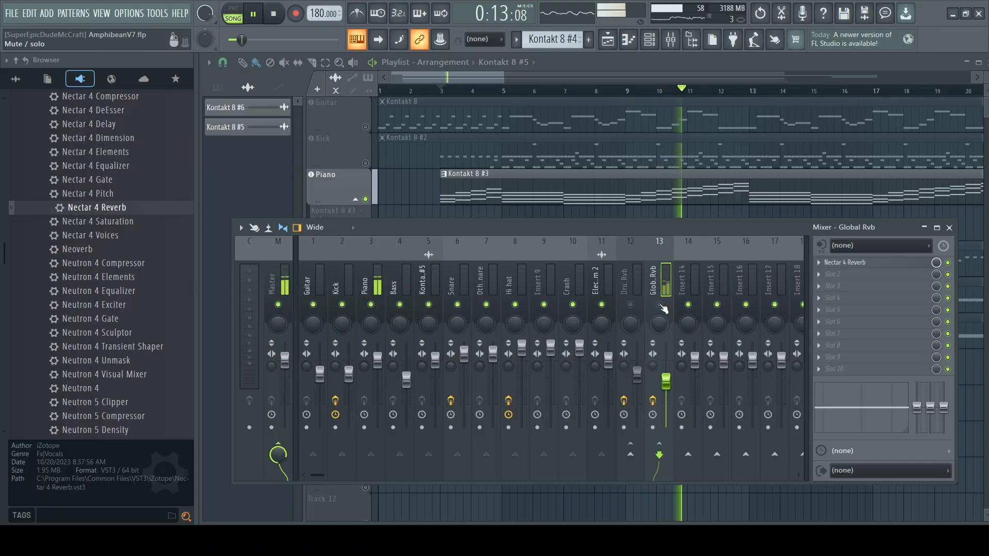
click(660, 305)
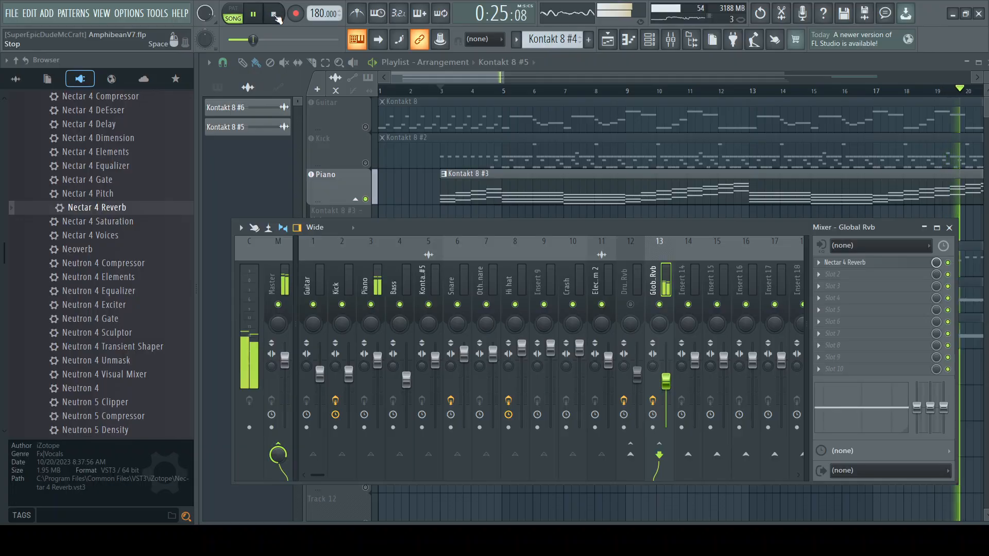
Step: Solo the Kick track and play it from bar 3, unmuting Drum Rvb partway through to hear the difference
click(275, 14)
right_click(366, 163)
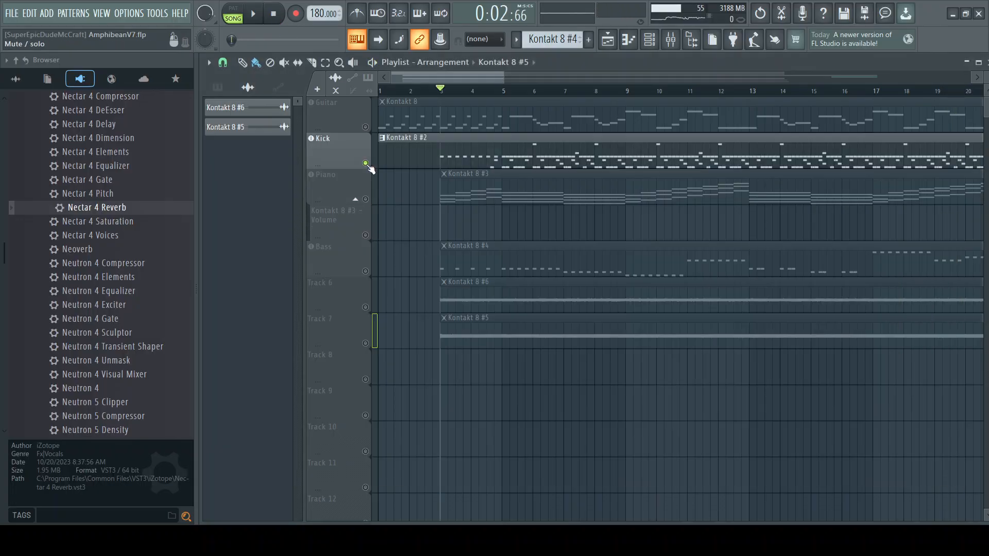
click(671, 41)
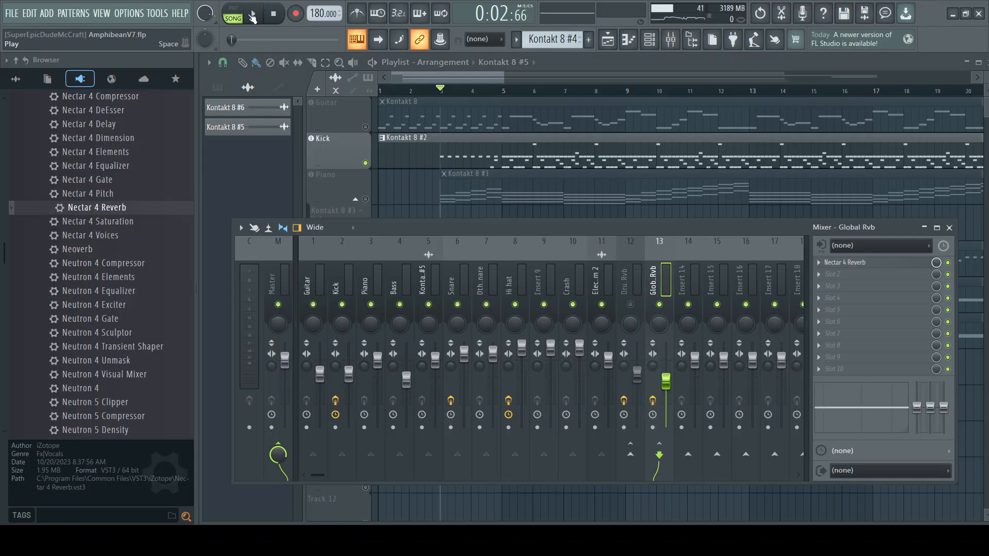
click(253, 19)
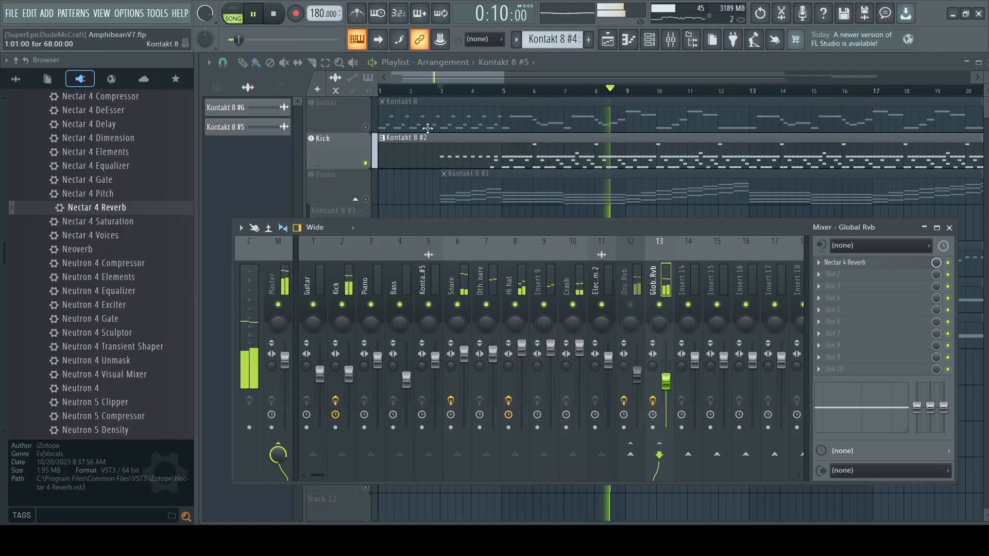
click(631, 305)
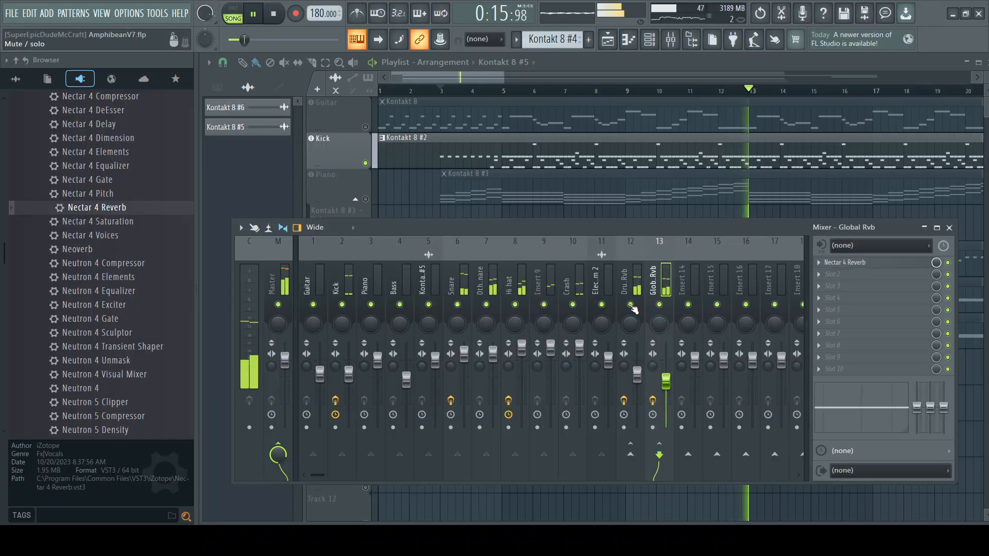
click(275, 17)
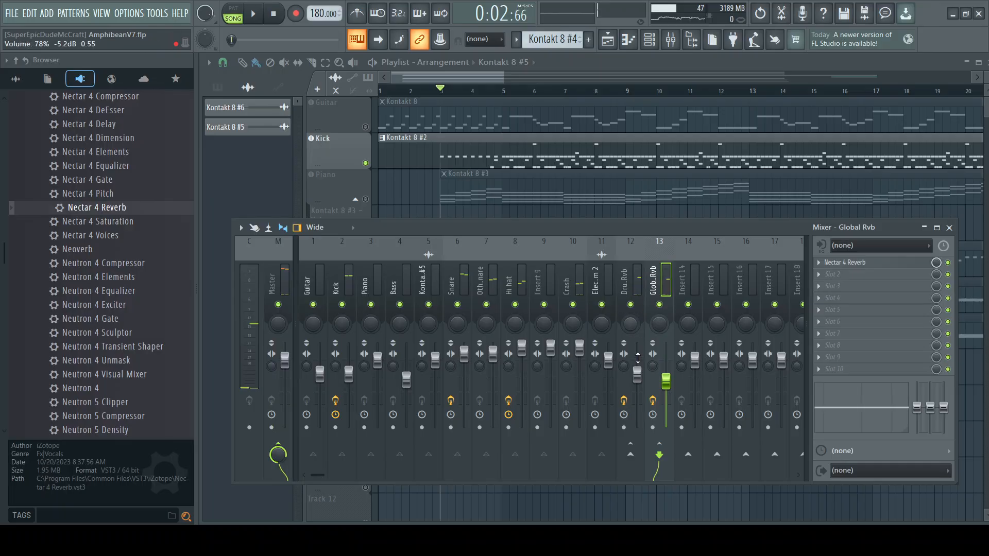
Step: Open the Nectar 4 Reverb on the Drum Rvb track and look through its list of presets
click(627, 289)
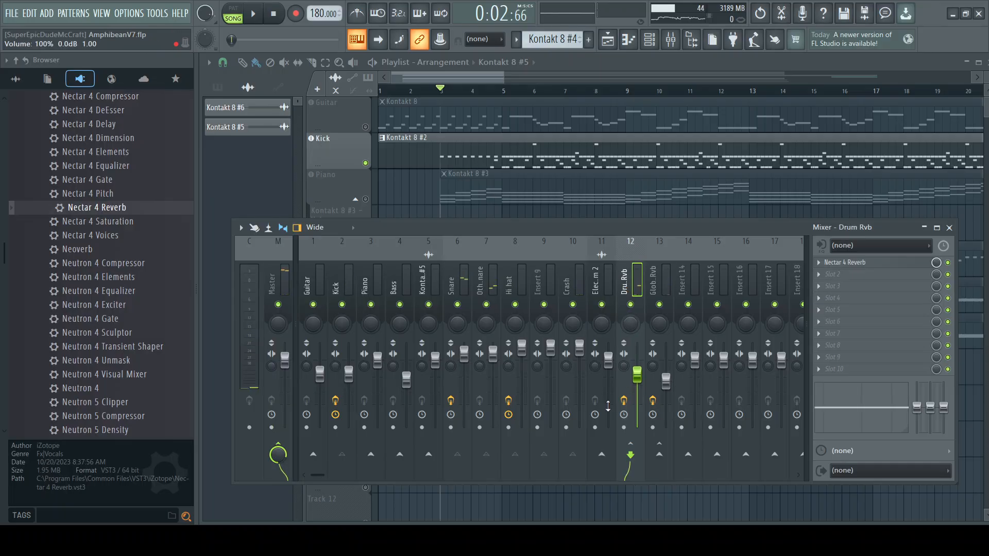
click(654, 286)
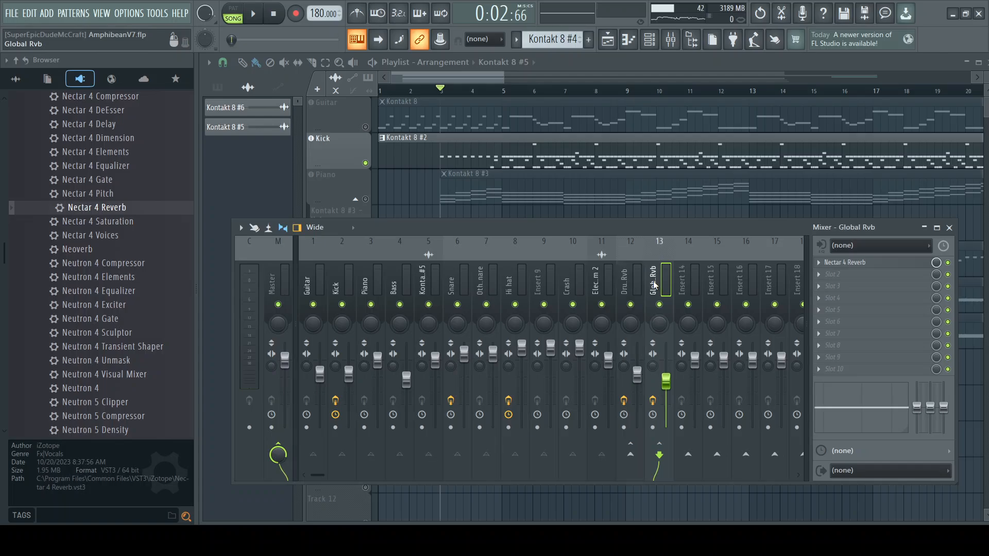
click(626, 288)
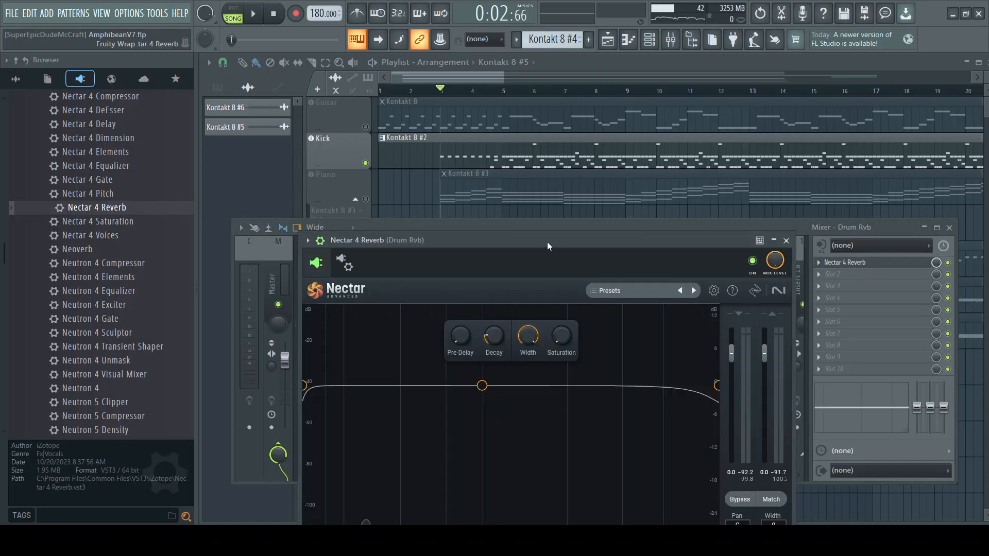
drag(547, 242, 536, 199)
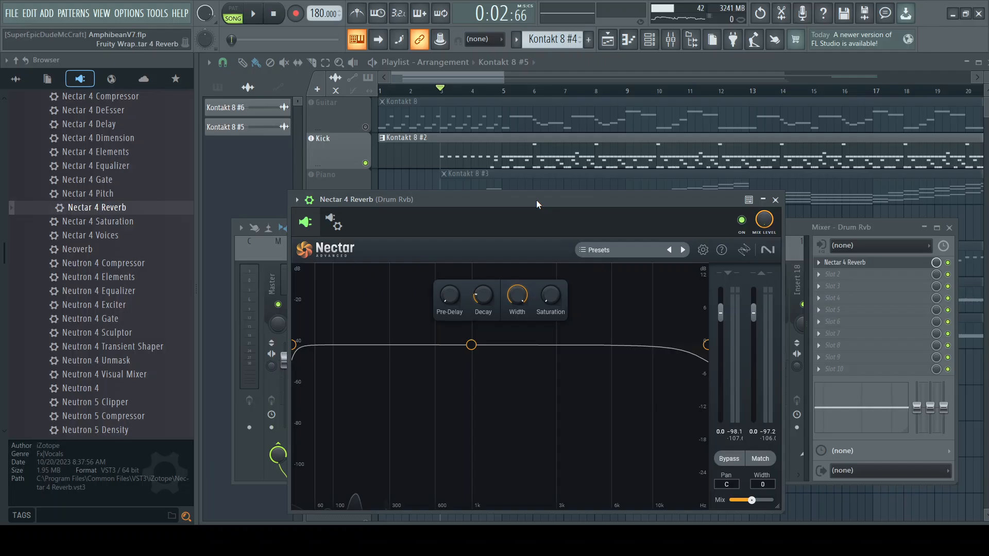
click(628, 251)
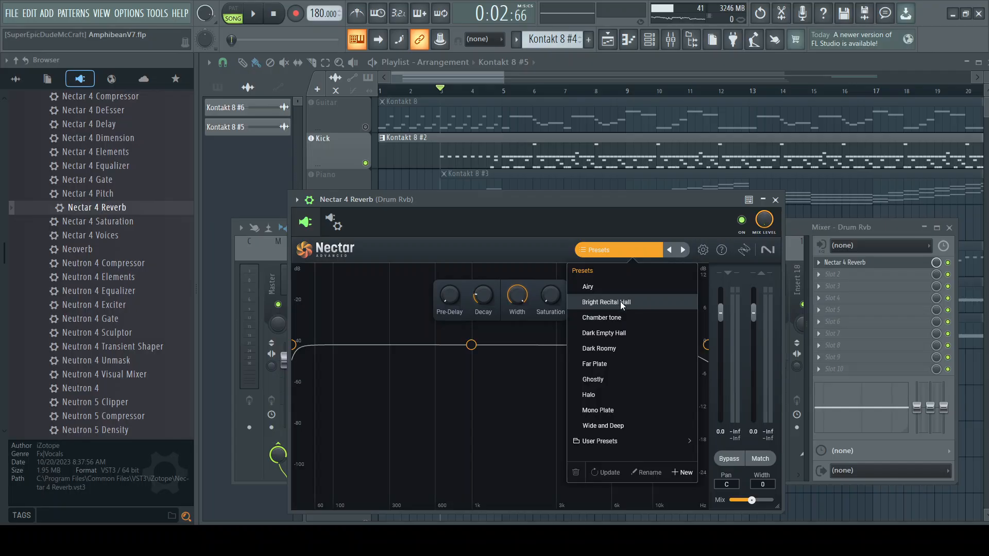
click(528, 262)
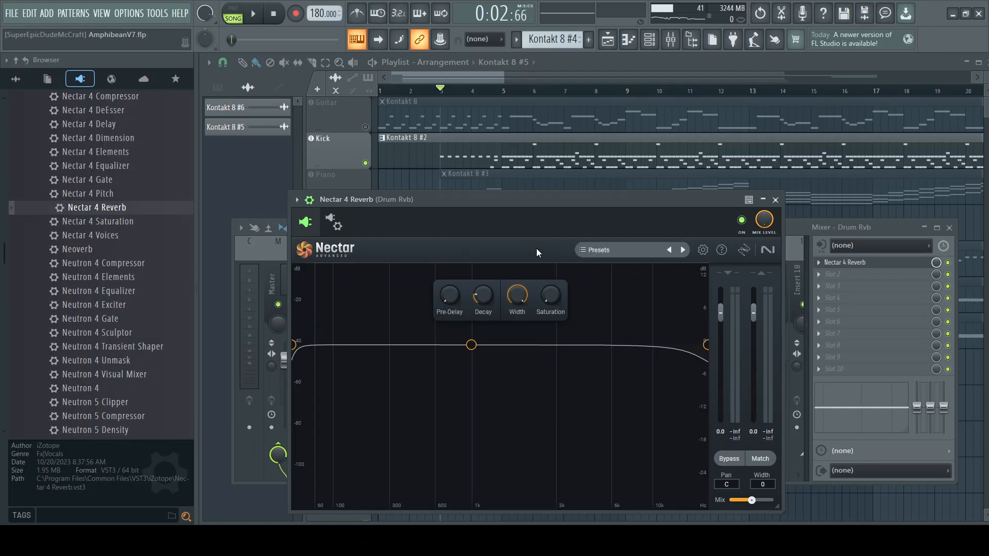
Step: Mute Global Rvb and play the soloed Kick track from bar 5 with Drum Rvb's reverb presets open
click(638, 248)
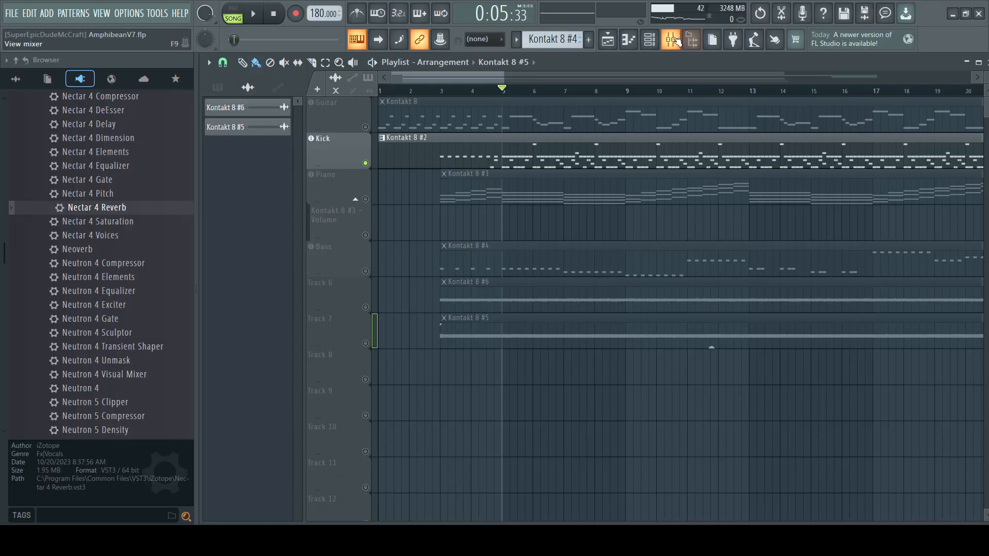
click(676, 41)
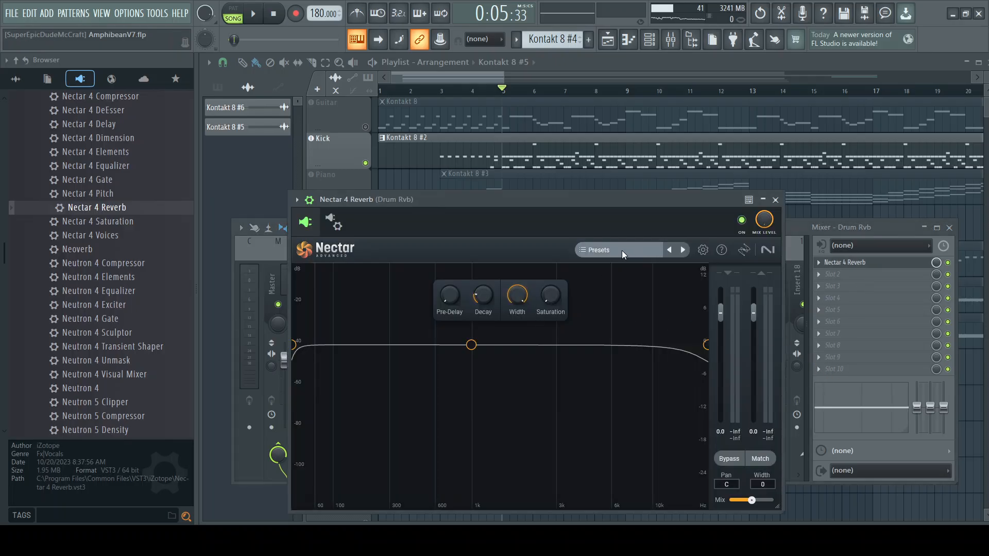
click(622, 250)
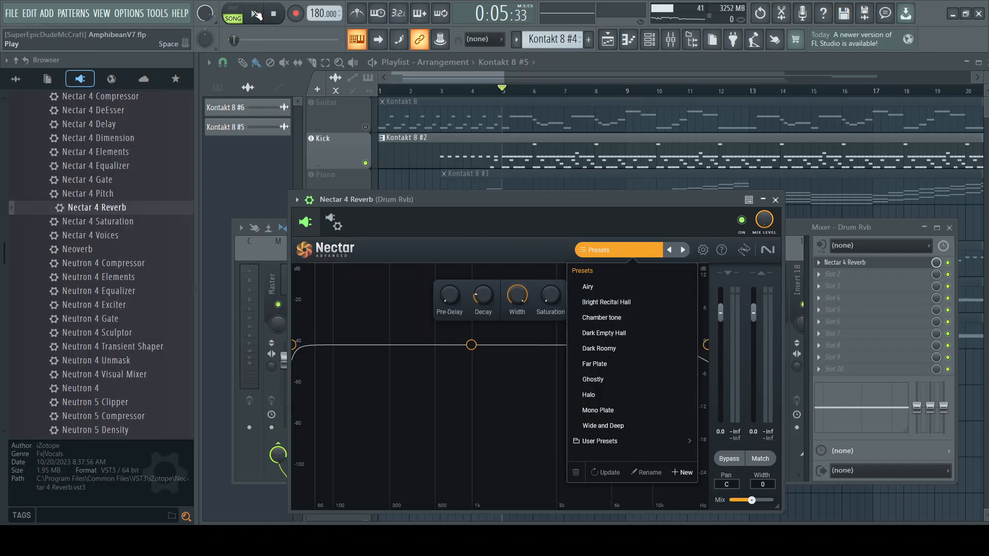
drag(639, 198, 601, 389)
click(659, 306)
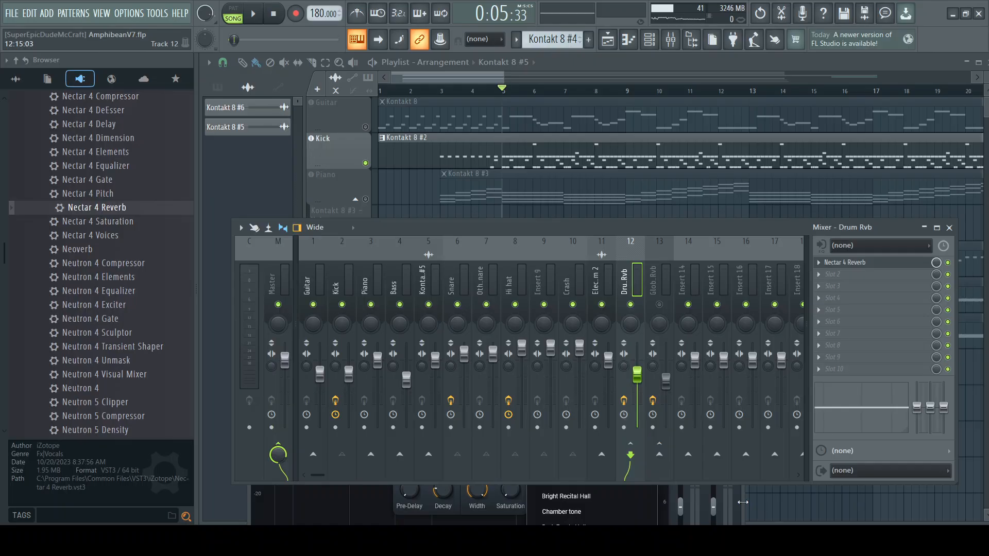
click(728, 496)
drag(554, 393, 611, 198)
click(259, 17)
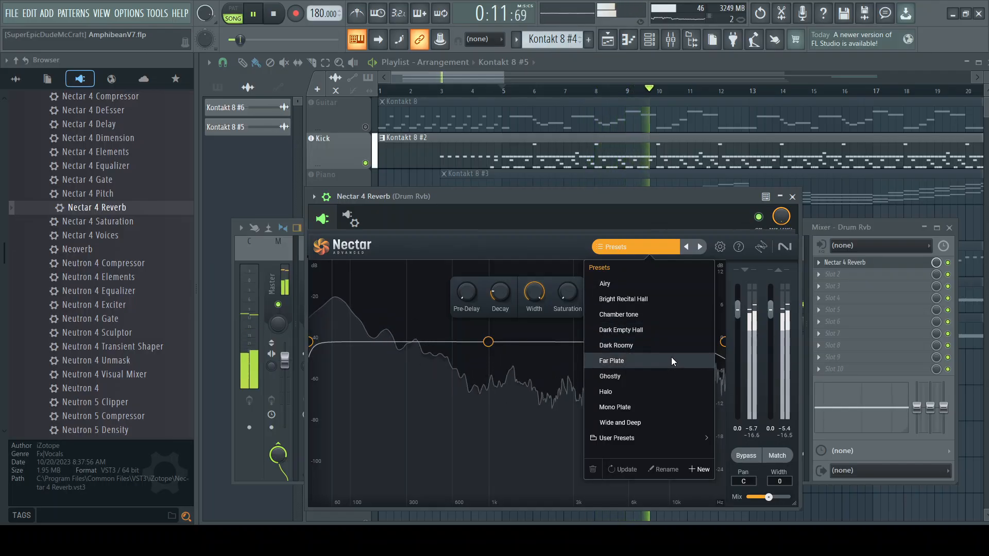
Step: Audition the Bright Recital Hall, Chamber tone, Dark Empty Hall, Dark Roomy, Far Plate and Ghostly presets on Drum Rvb during playback
click(639, 299)
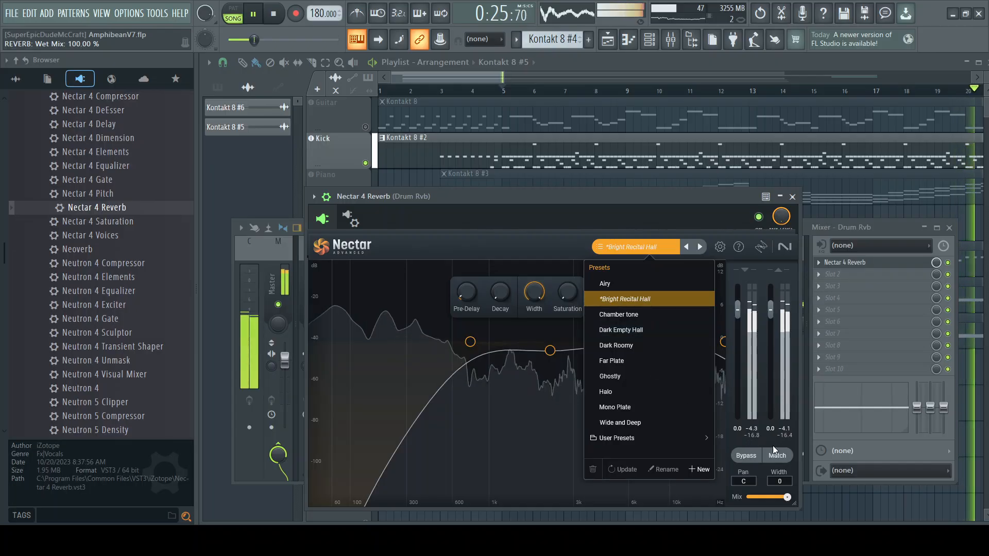
click(622, 317)
click(256, 14)
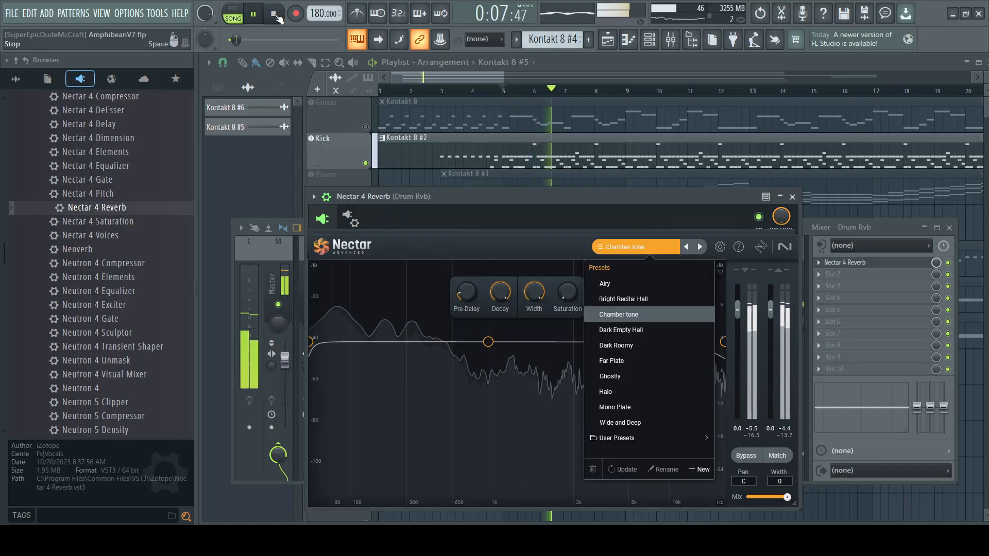
click(638, 331)
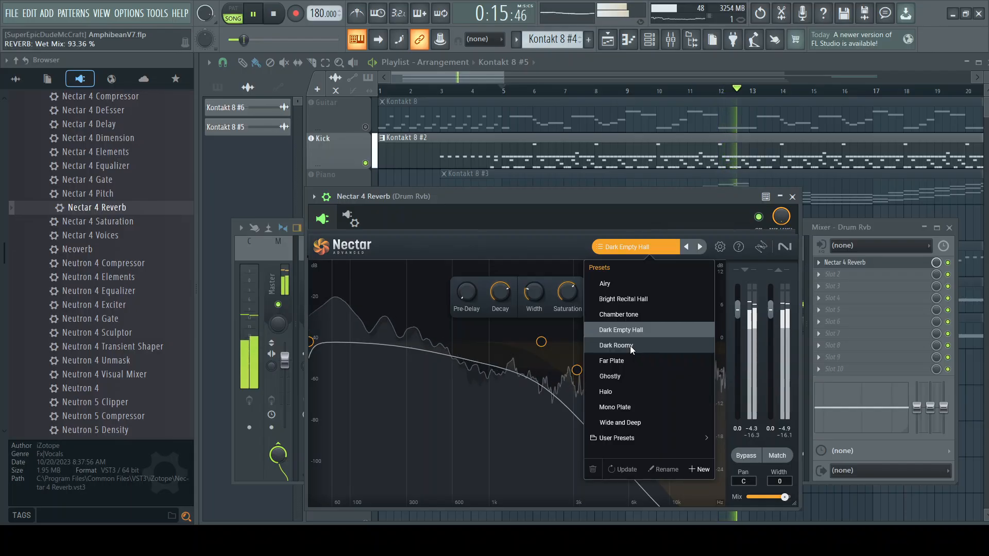
click(631, 347)
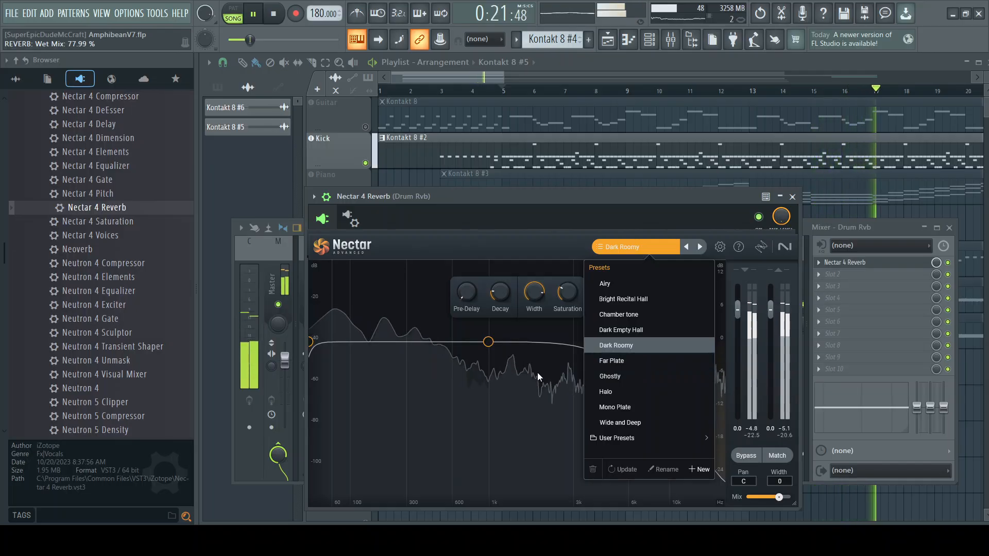
click(637, 363)
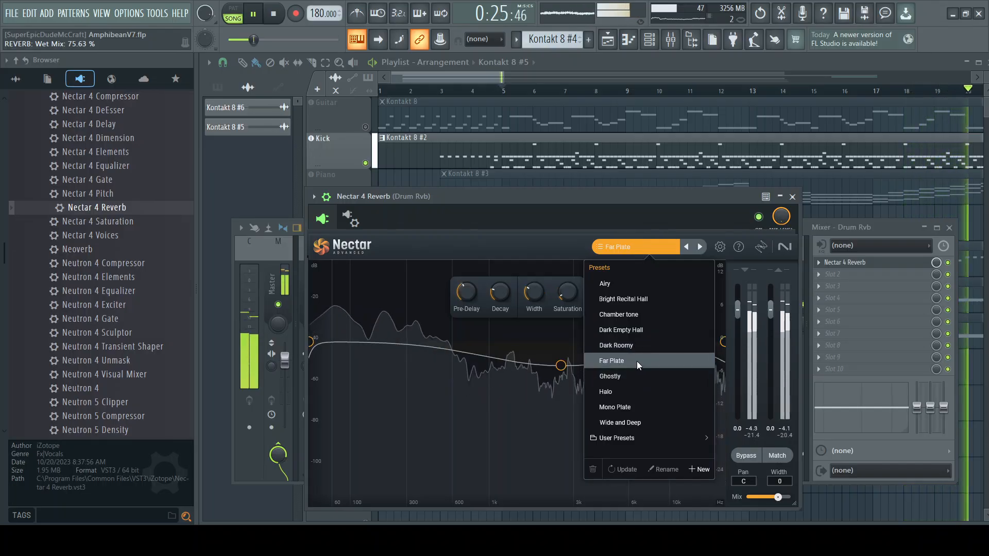
click(630, 378)
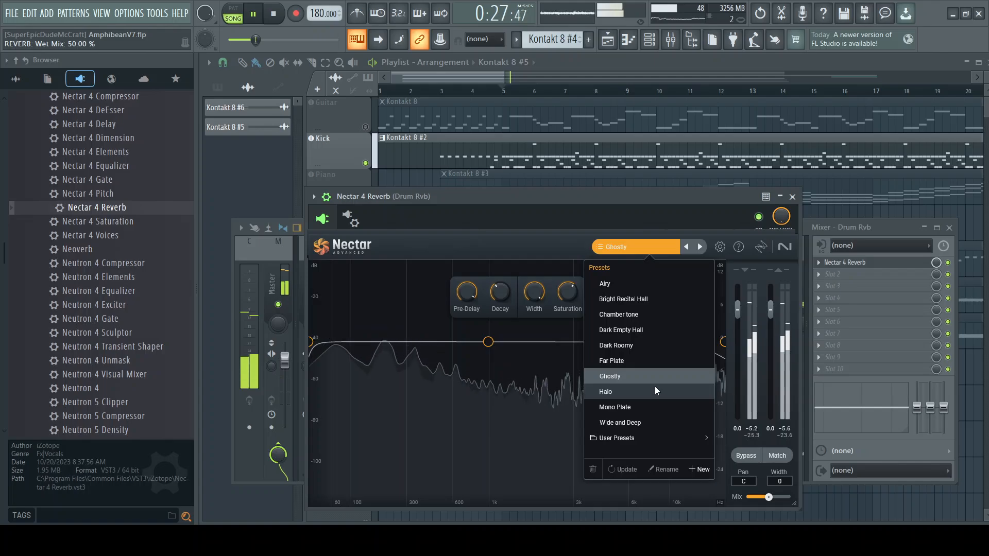
Step: Replay the Kick track from bar 5 and audition the Halo preset, comparing the sound with Drum Rvb's reverb off and on
click(273, 15)
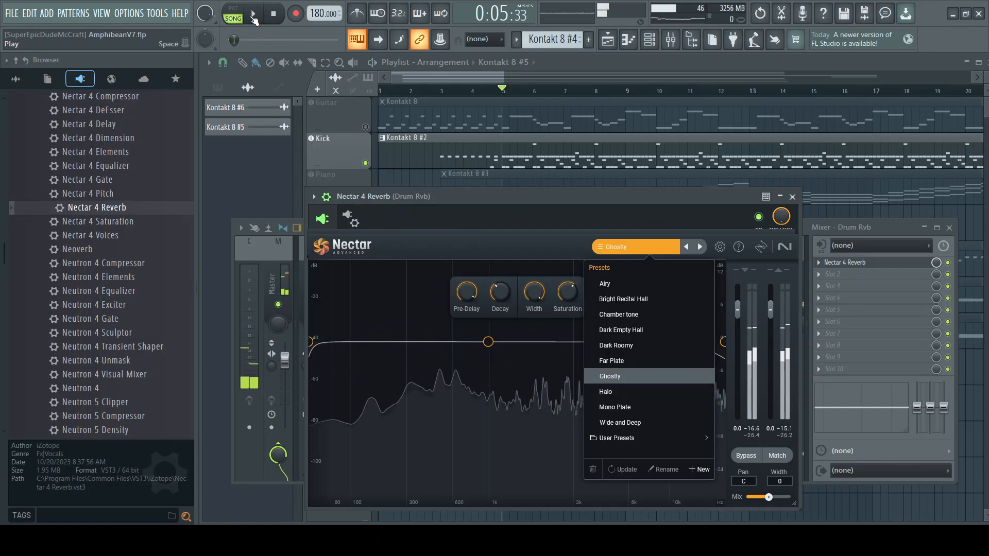
click(252, 16)
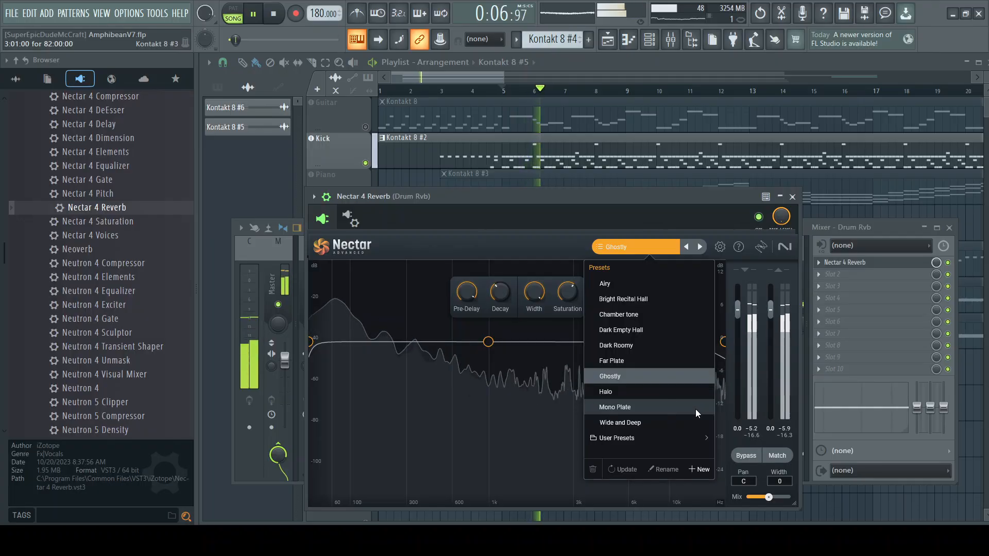
click(665, 392)
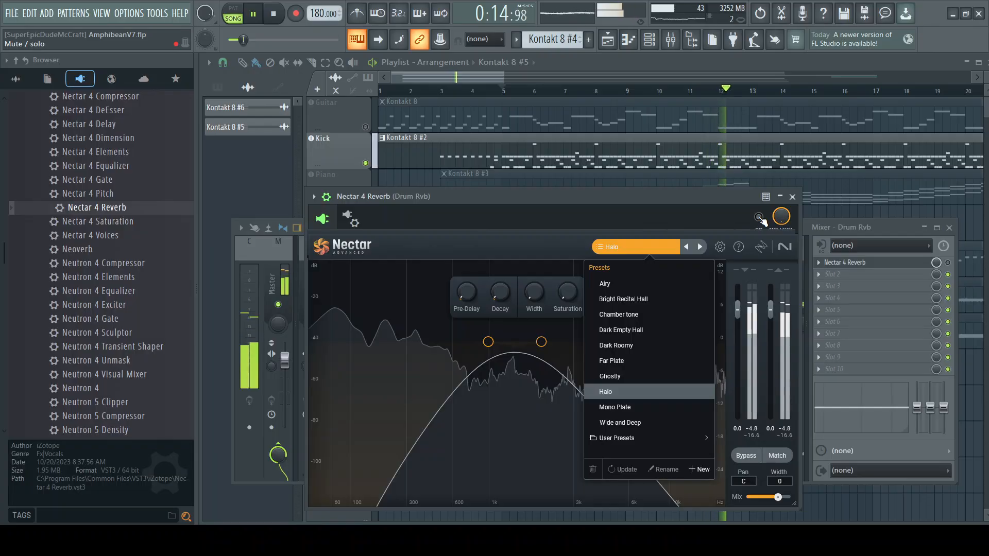
mouse_move(483, 196)
mouse_down()
mouse_move(489, 184)
mouse_move(475, 233)
mouse_move(468, 205)
mouse_up()
click(487, 263)
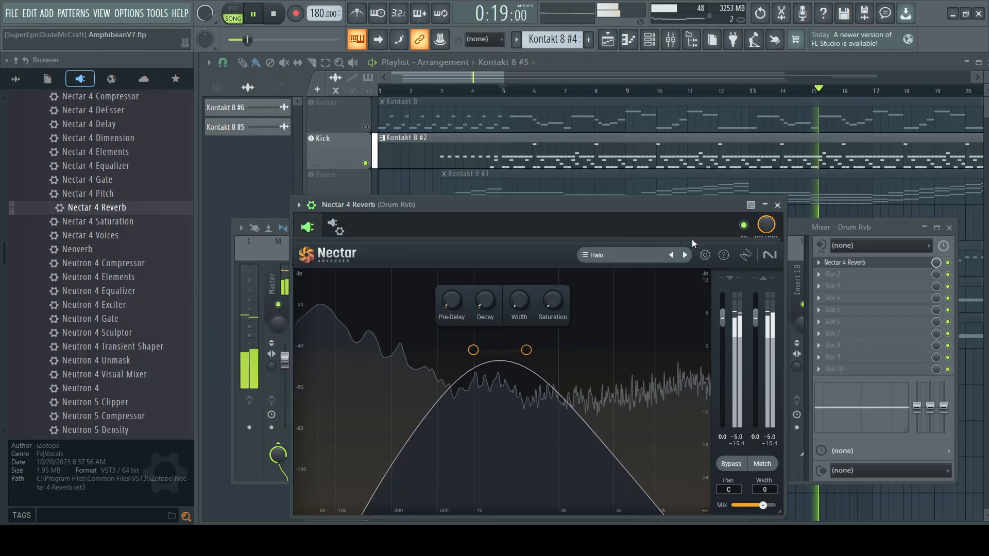
mouse_move(691, 239)
mouse_down()
mouse_move(669, 239)
mouse_move(704, 235)
mouse_up()
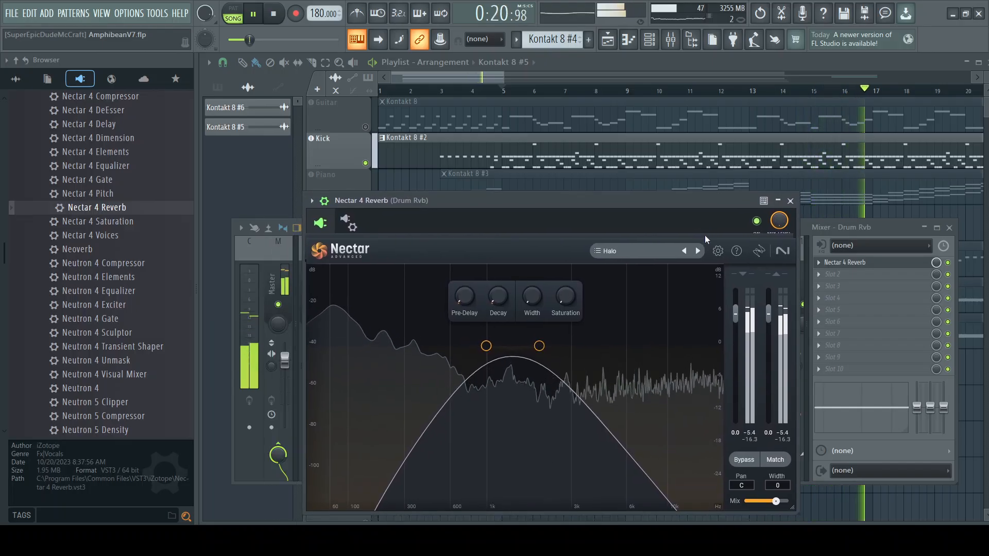
Step: Audition the Wide and Deep and Airy presets on Drum Rvb, playing the Kick track from bar 5 for each
click(640, 253)
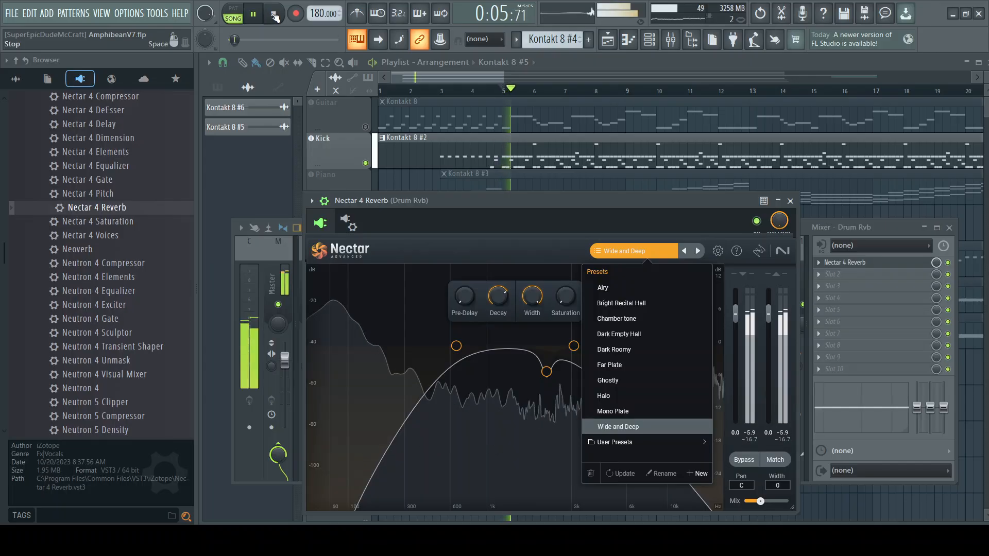
click(258, 16)
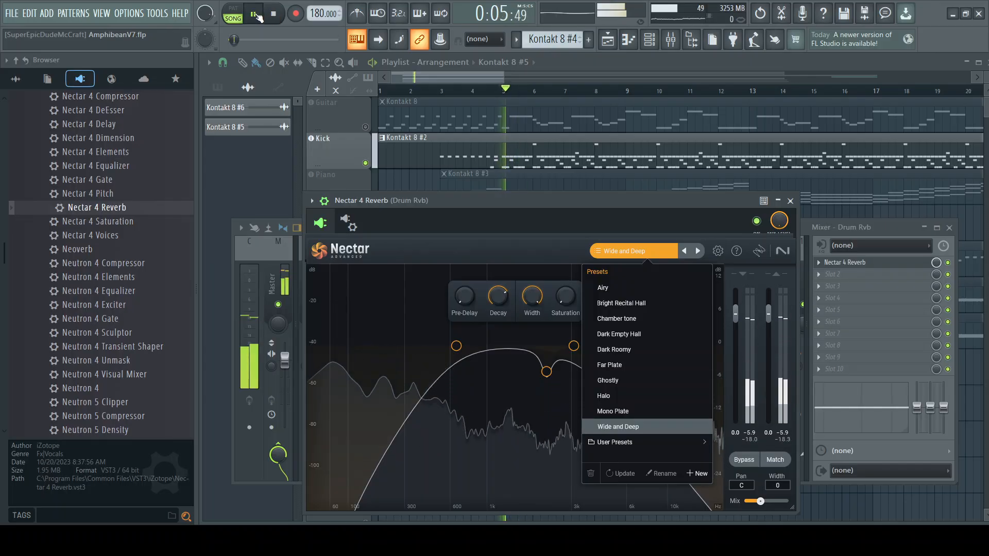
click(276, 16)
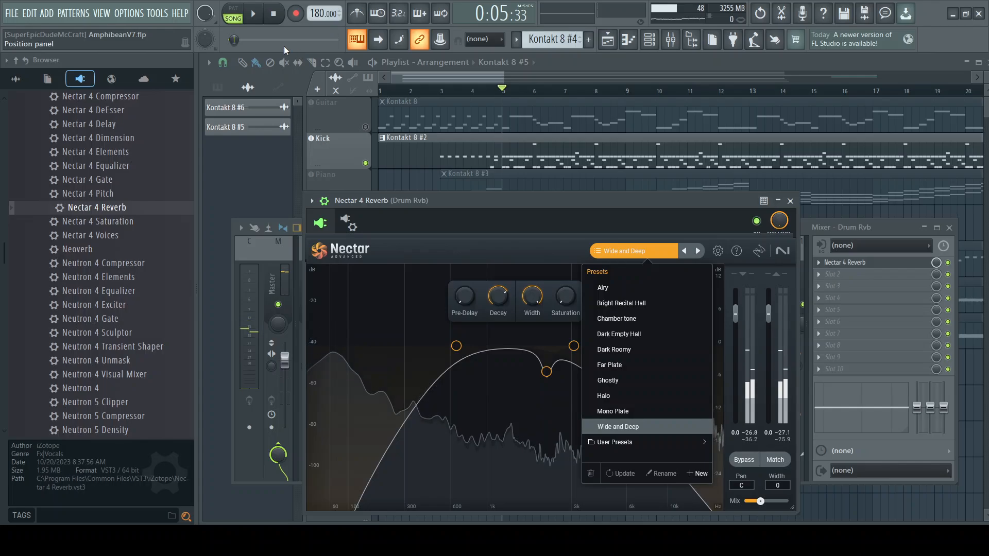
click(612, 289)
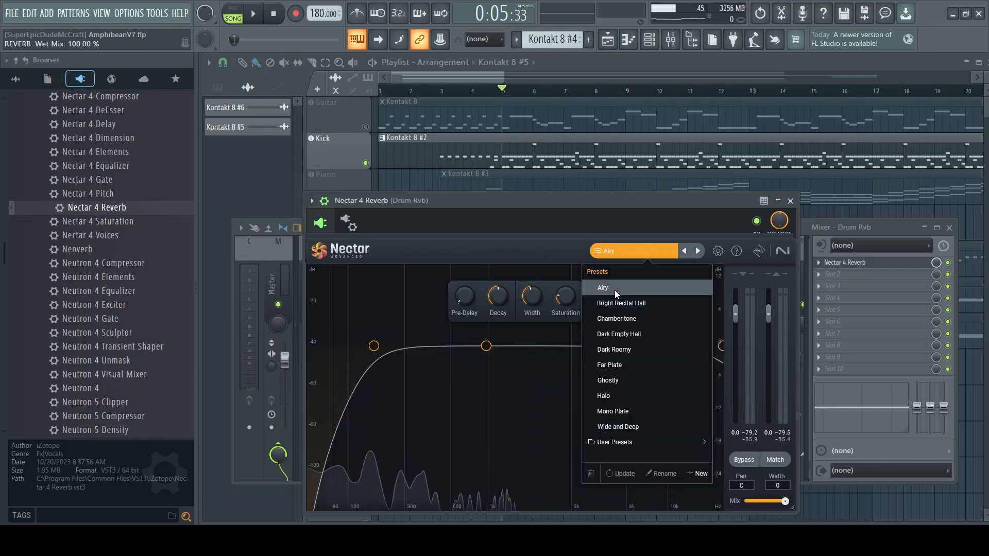
click(265, 14)
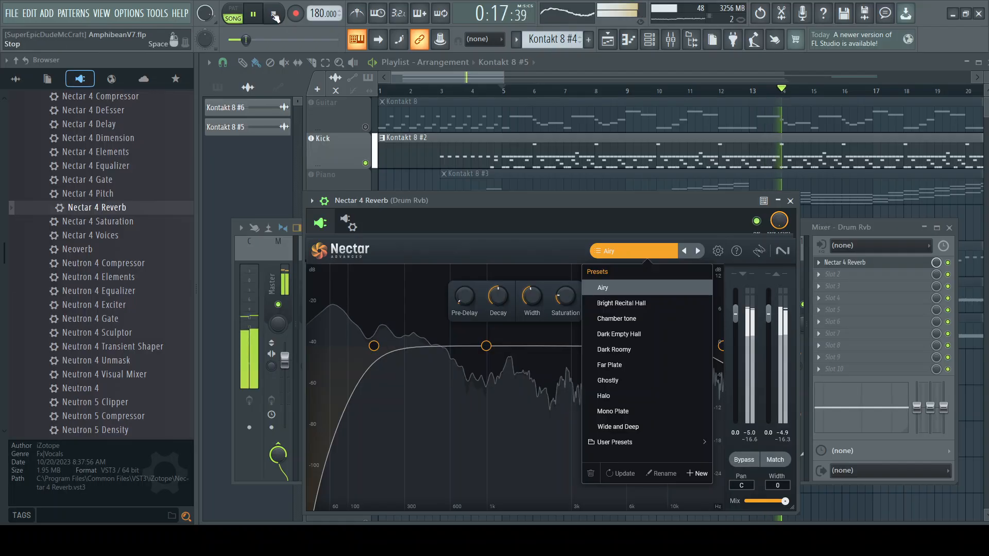
click(276, 17)
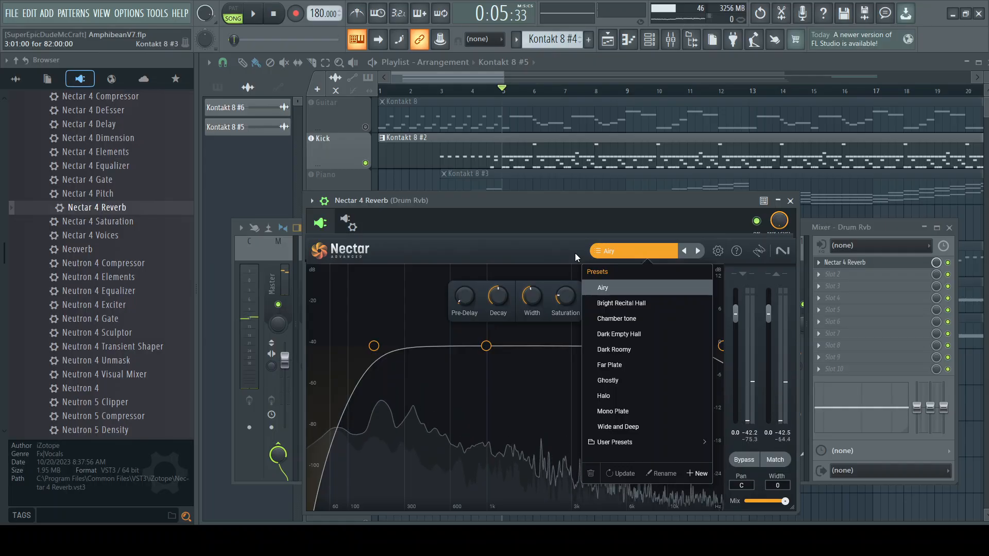
Step: Audition the Bright Recital Hall and Chamber tone presets on Drum Rvb, playing the Kick track from bar 5 for each
click(629, 303)
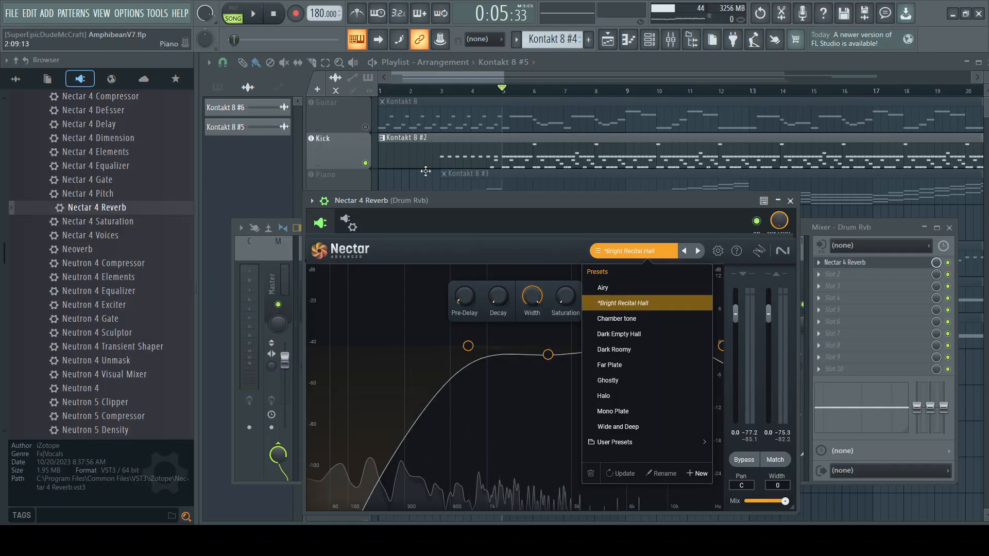
click(259, 15)
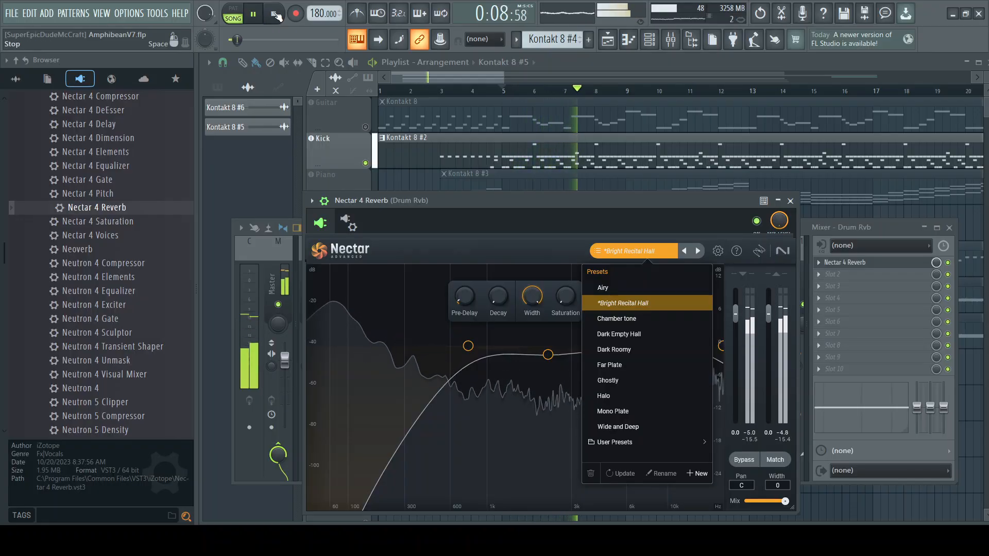
click(275, 15)
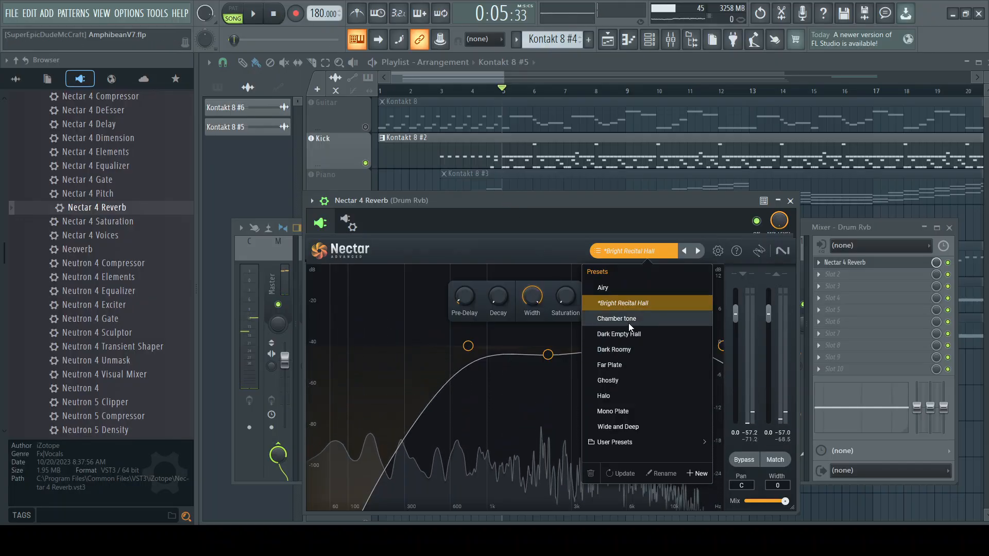
click(609, 319)
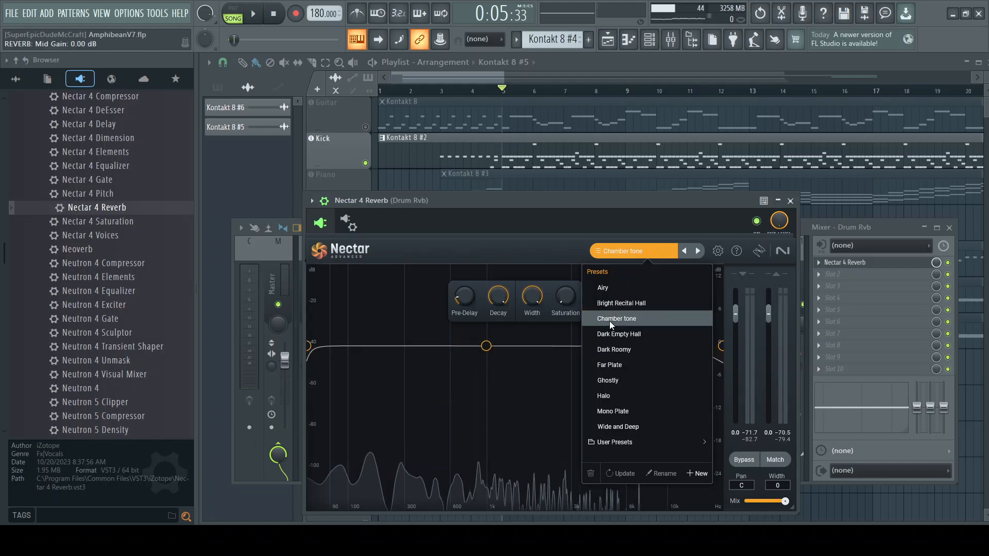
click(254, 15)
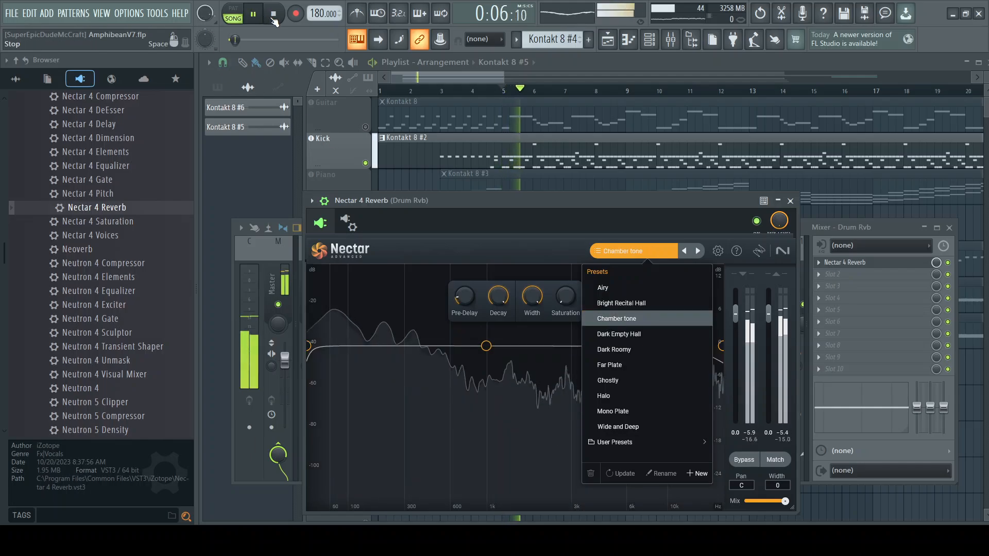
click(274, 15)
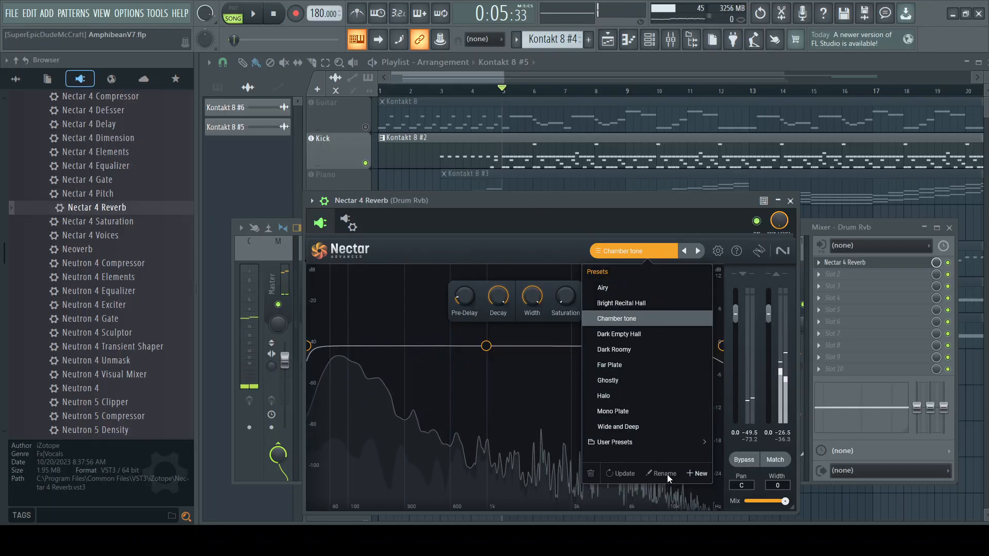
Step: Load the Airy preset on Drum Rvb, close the preset list and play the soloed Kick track from bar 5
click(620, 288)
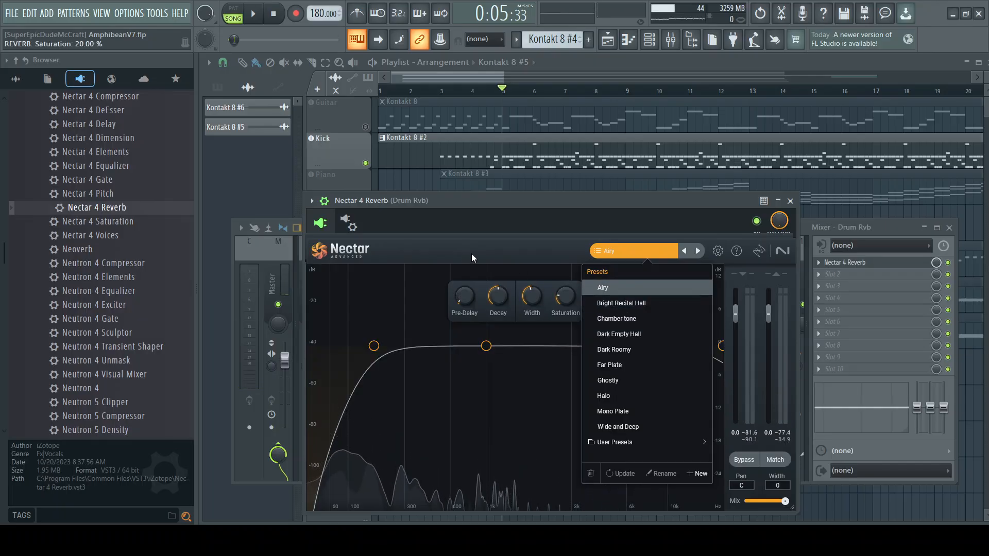
click(454, 253)
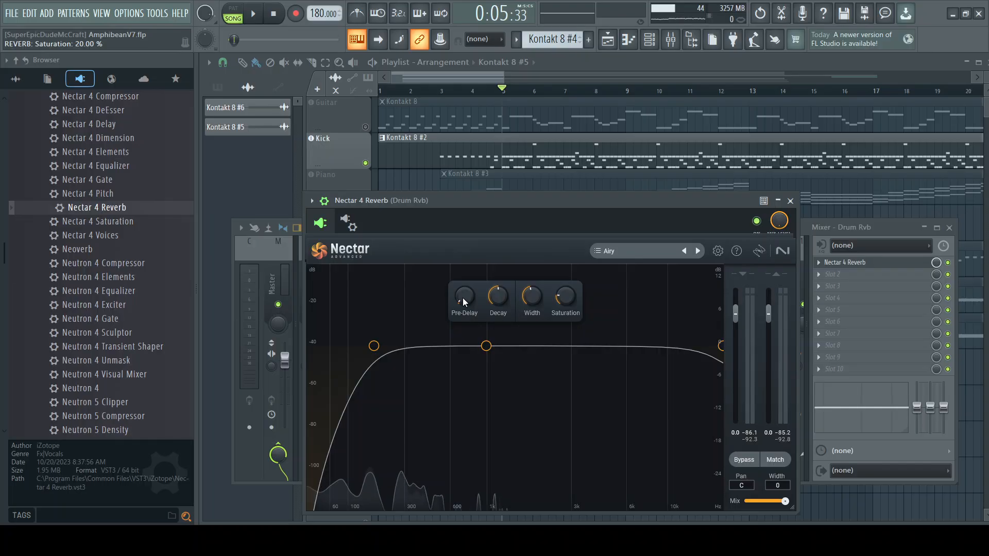
click(254, 15)
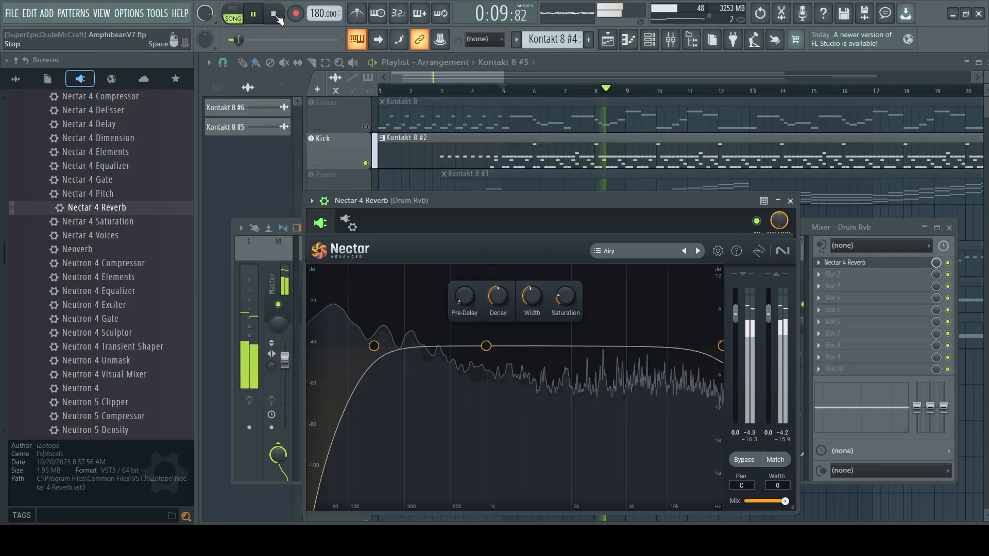
Step: Unsolo the Kick track during playback and listen to Drum Rvb's reverb within the full mix
right_click(365, 165)
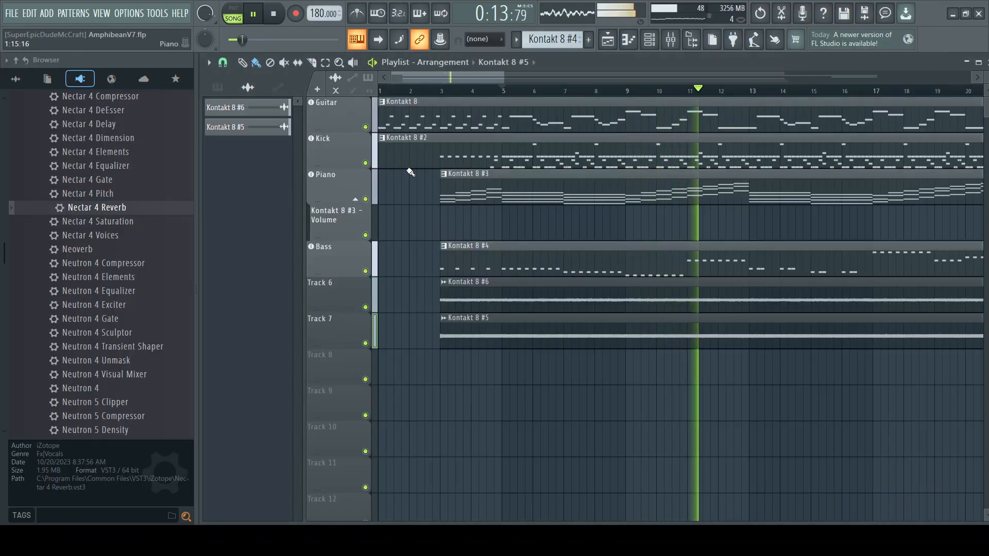
click(670, 41)
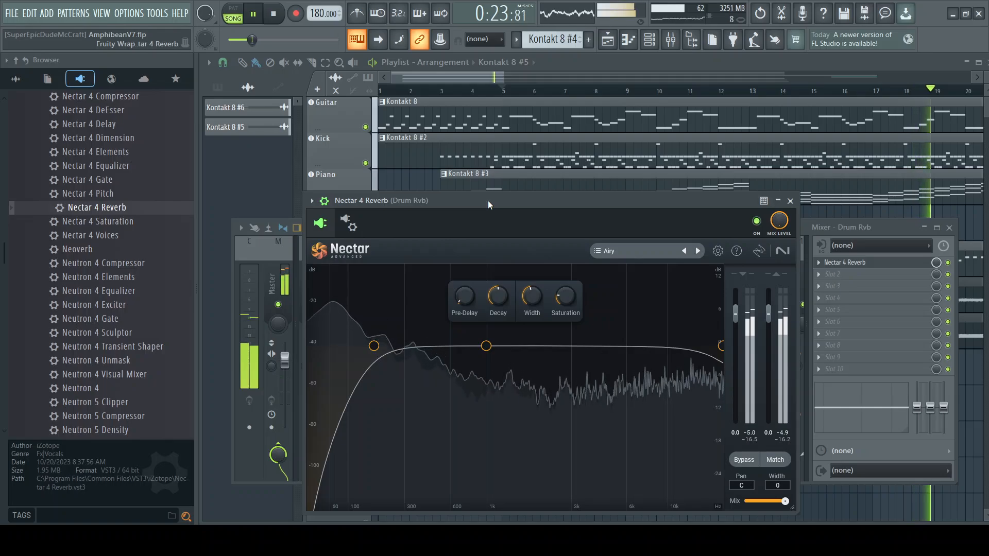
click(275, 15)
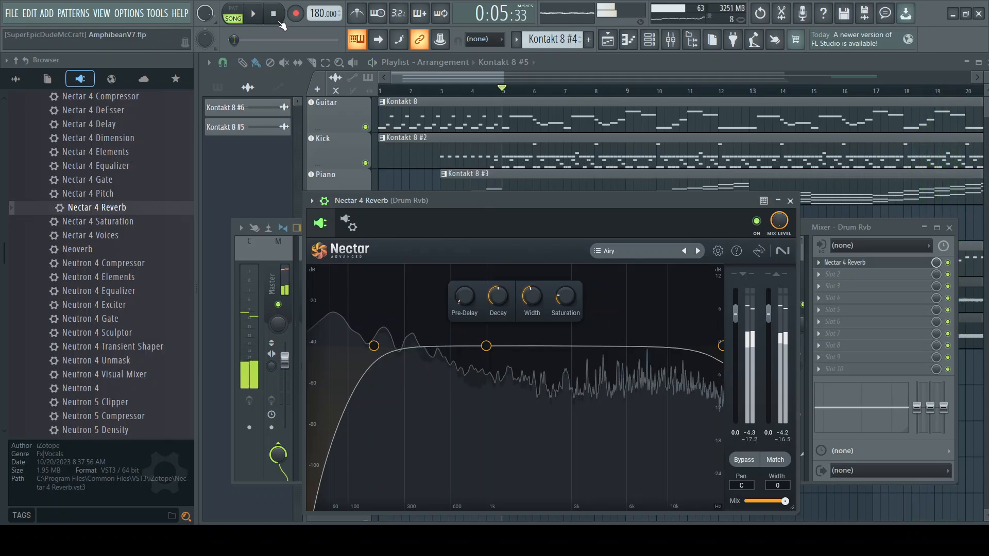
Step: Solo the Kick track, play it from bar 5 and lower Drum Rvb's mixer volume to about 70% (-7.2 dB)
right_click(366, 163)
click(253, 14)
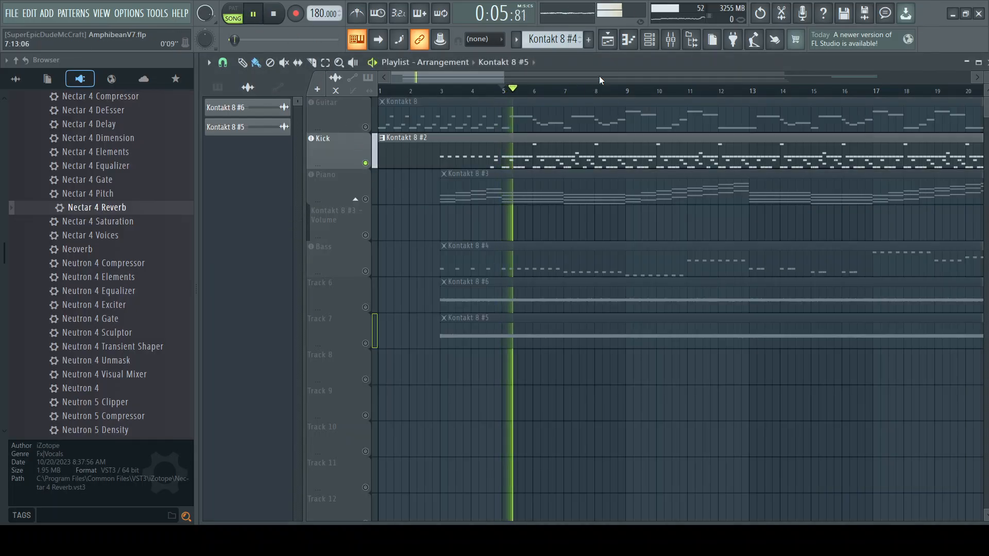
key(F9)
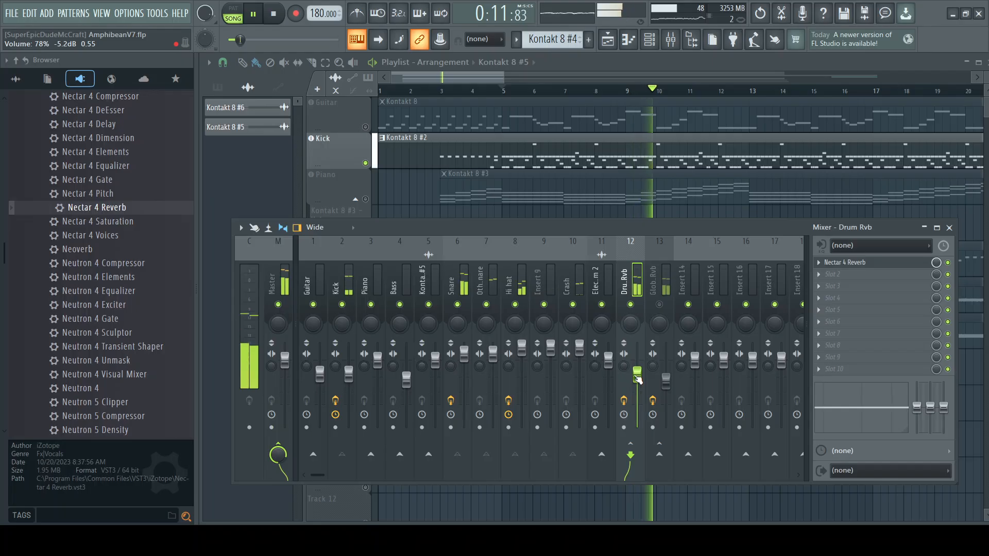
drag(636, 375, 637, 381)
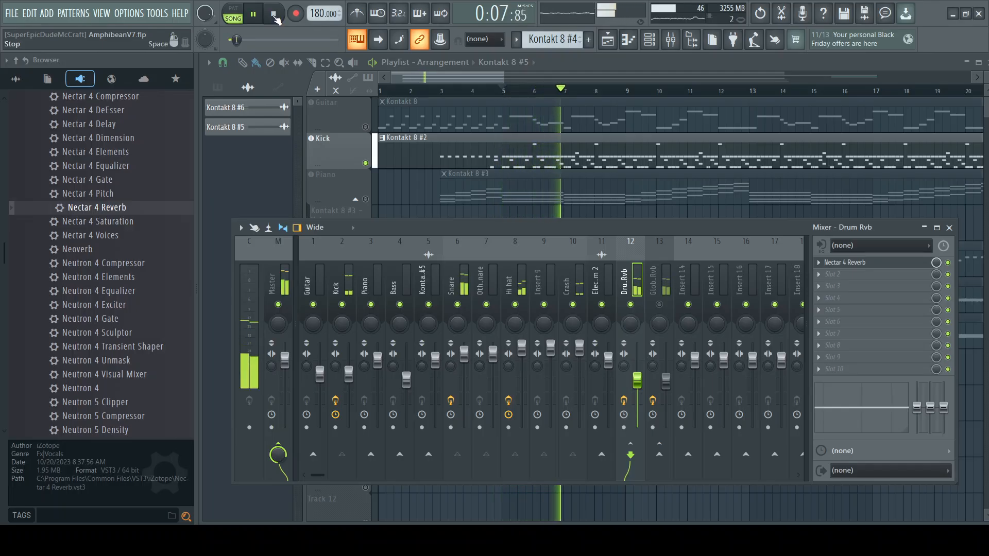
Step: Unmute Global Rvb during playback, stop, and set the playhead back to bar 5 with the mixer open
click(659, 306)
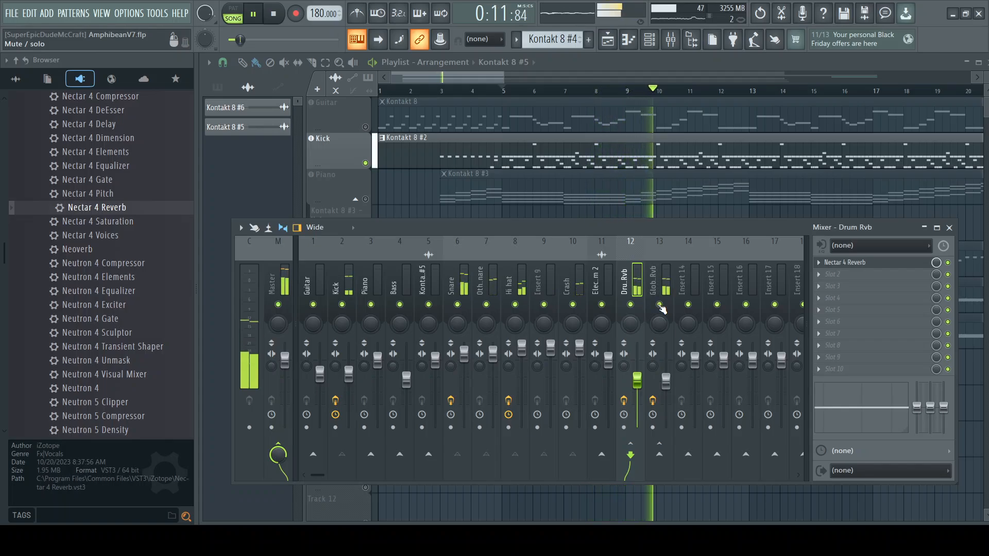
click(276, 16)
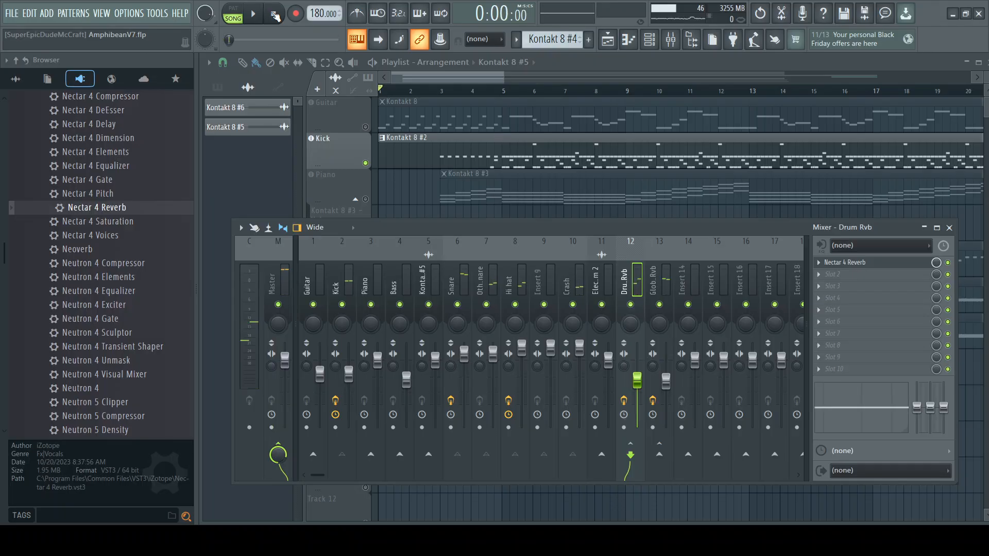
click(504, 95)
click(670, 40)
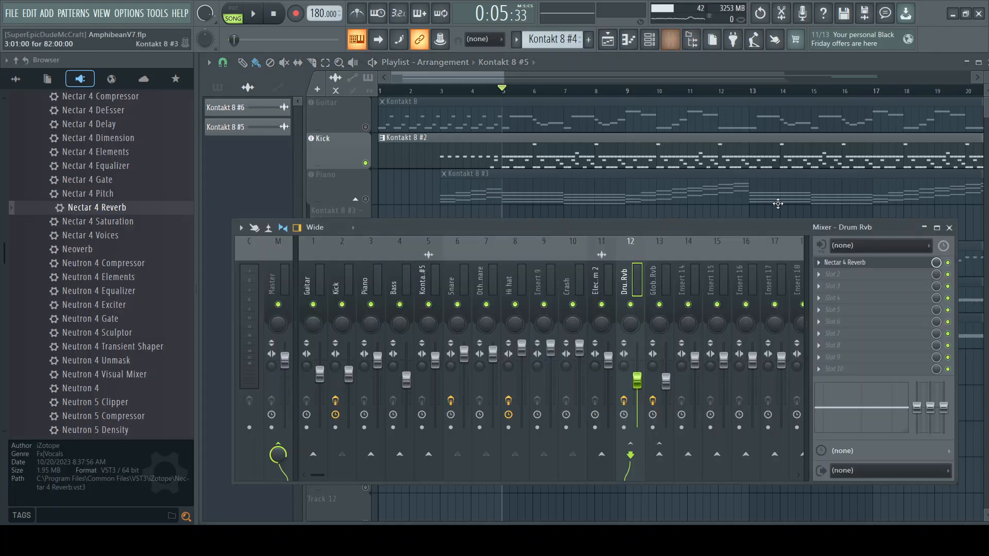
Step: Play the soloed Kick track from bar 5 and compare the drums with Global Rvb and Drum Rvb muted and unmuted in turn
click(260, 21)
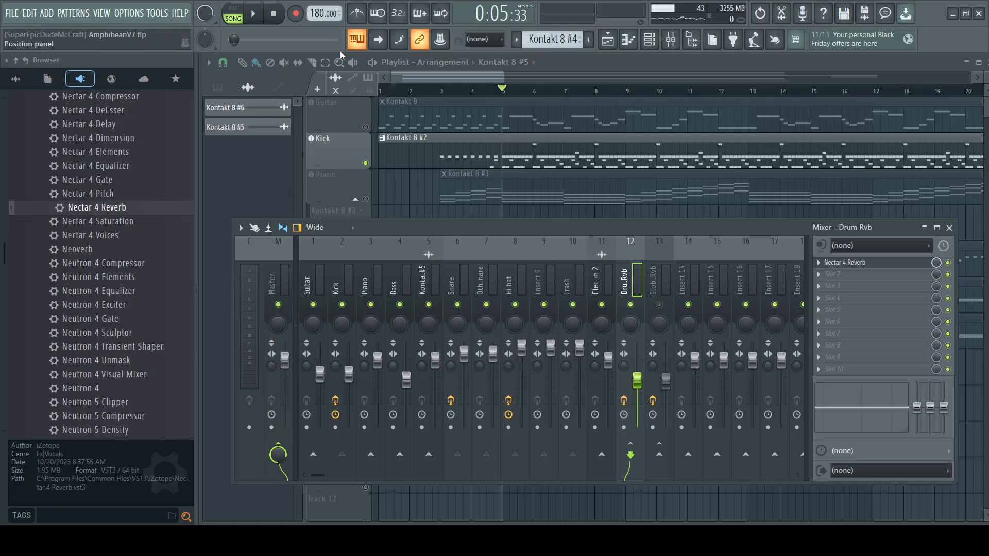
key(space)
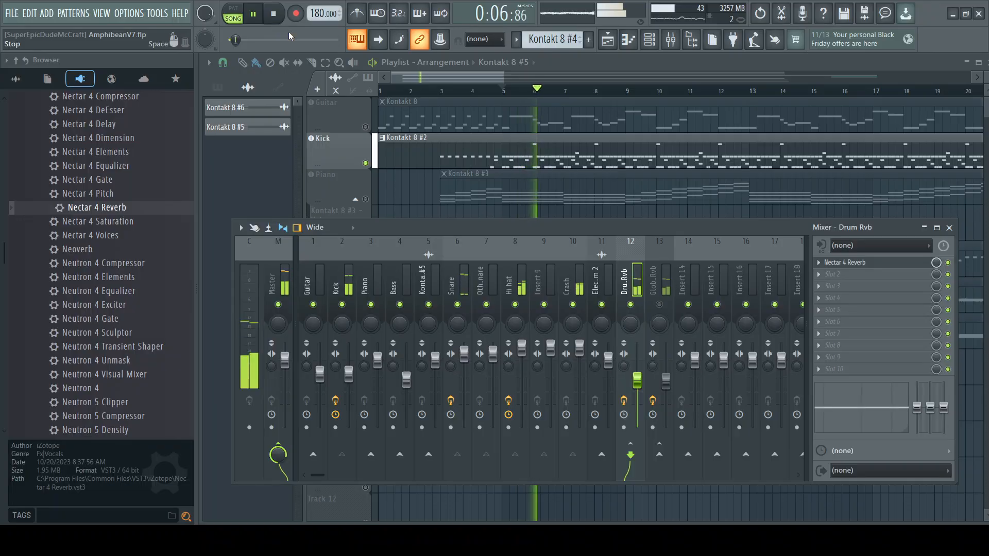
click(660, 305)
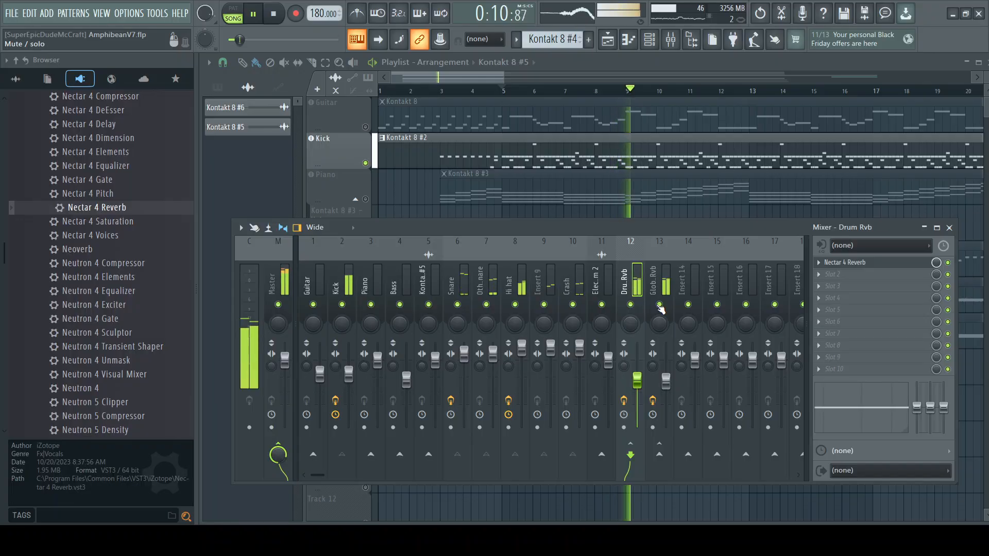
click(659, 305)
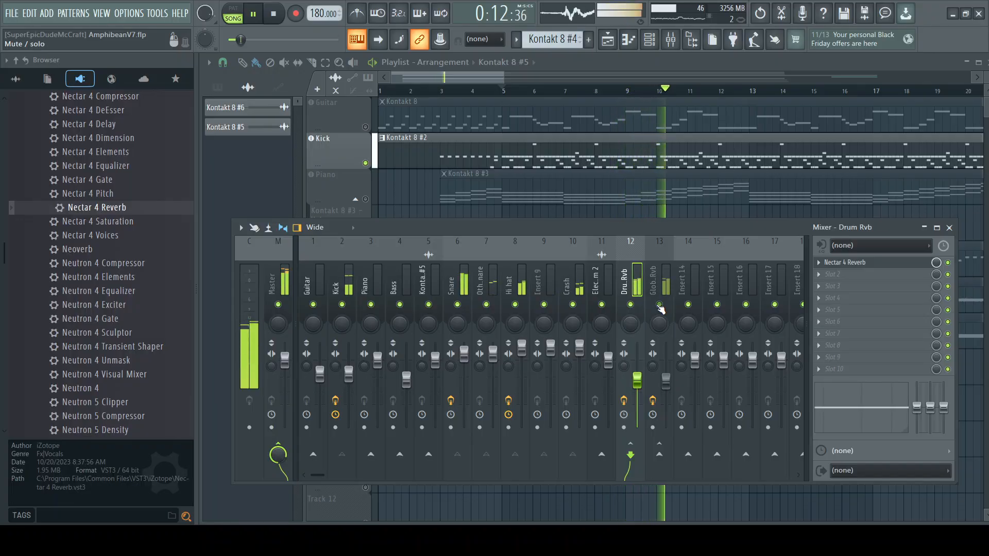
click(632, 306)
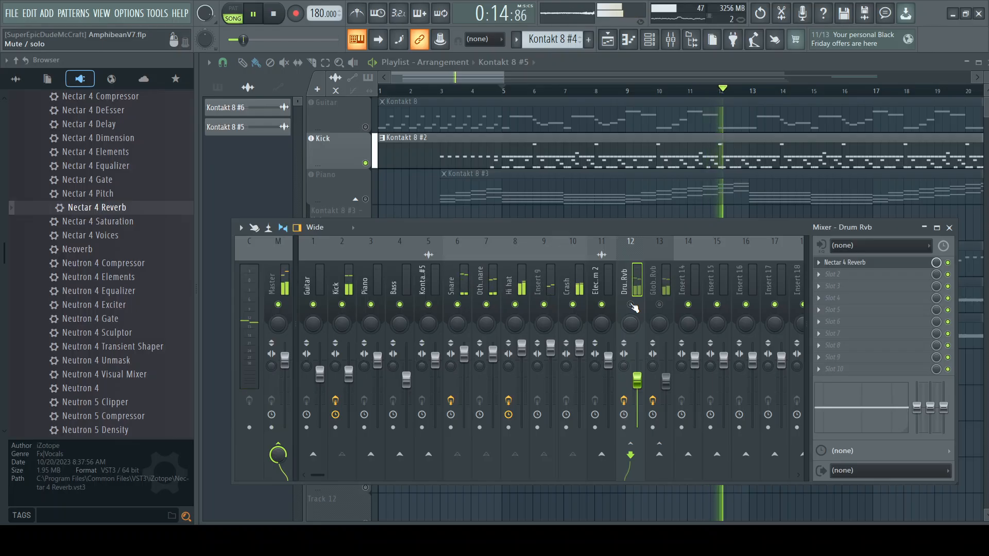
click(659, 305)
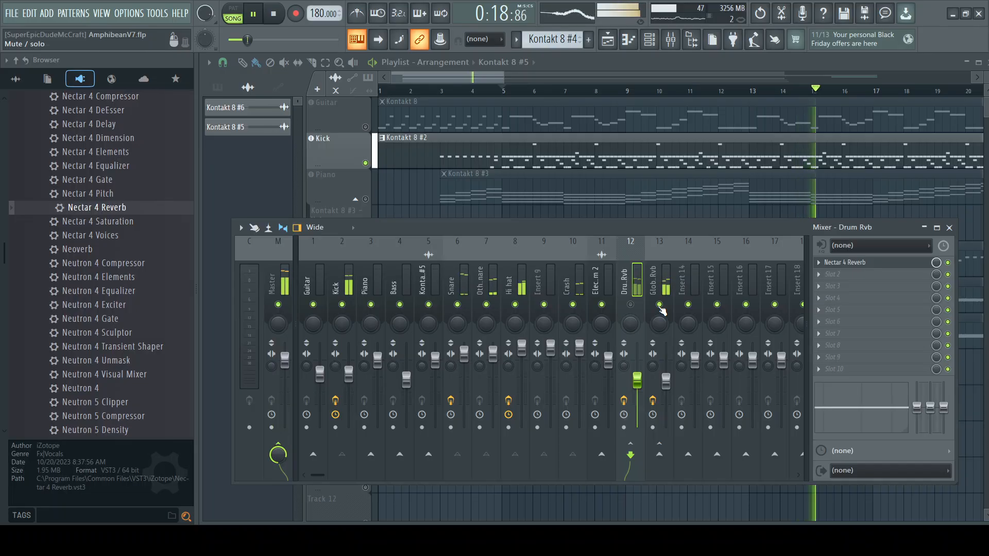
click(630, 304)
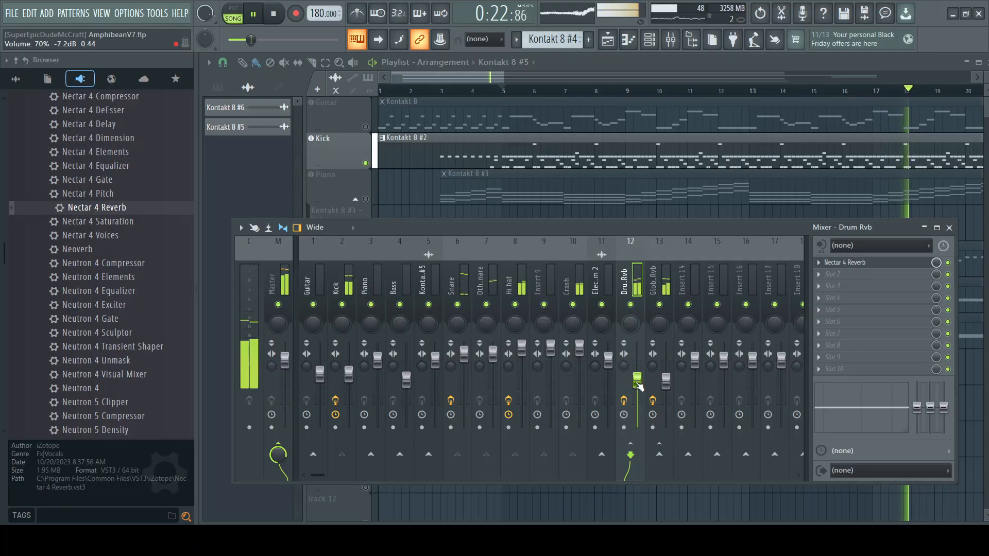
Step: Try a lower Drum Rvb volume with Global Rvb on and muted, and restore both the volume and Global Rvb
drag(637, 380, 637, 391)
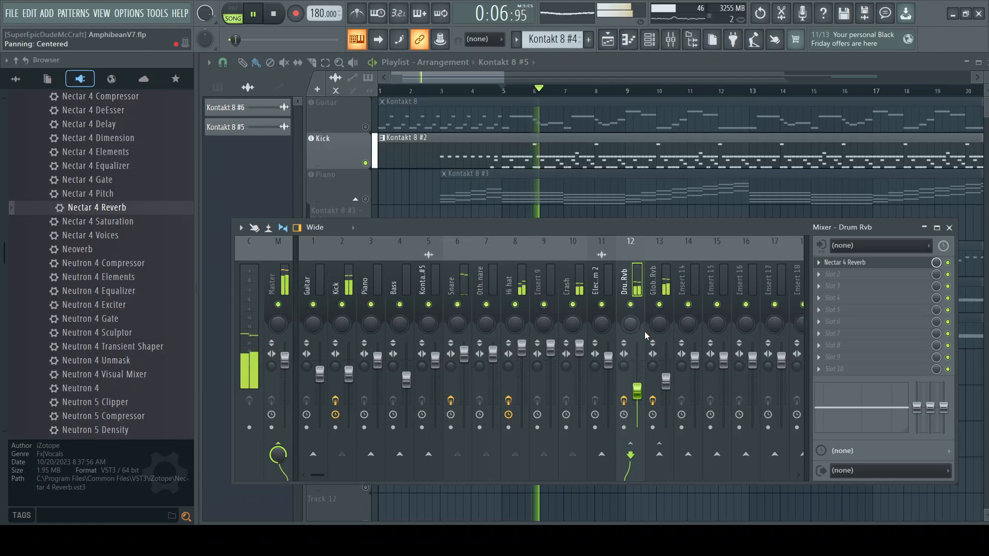
click(659, 305)
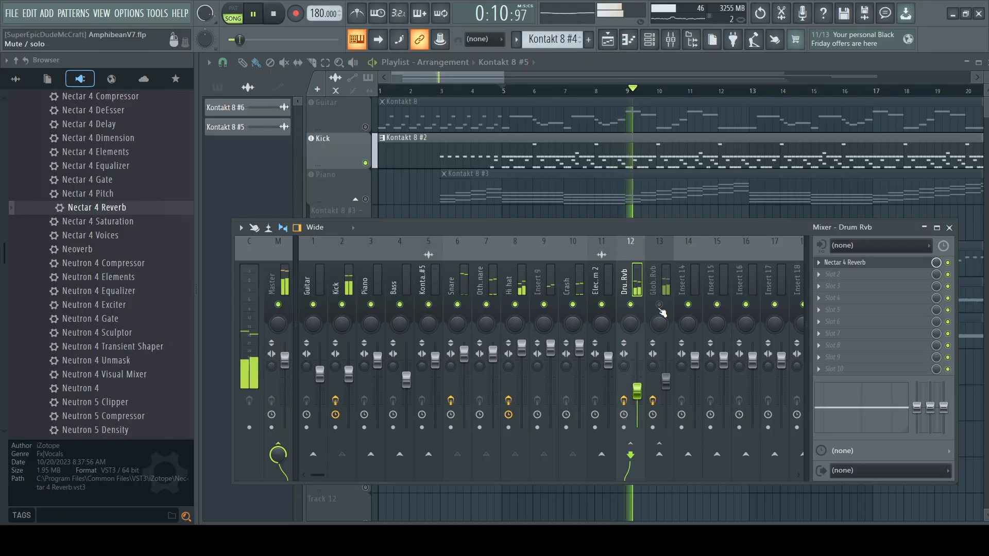
drag(637, 390, 637, 381)
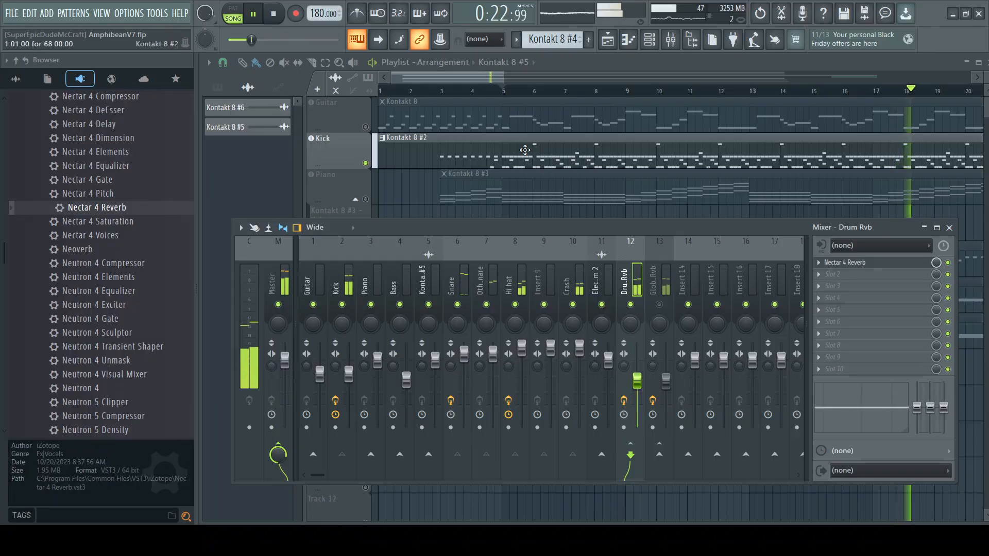
click(661, 305)
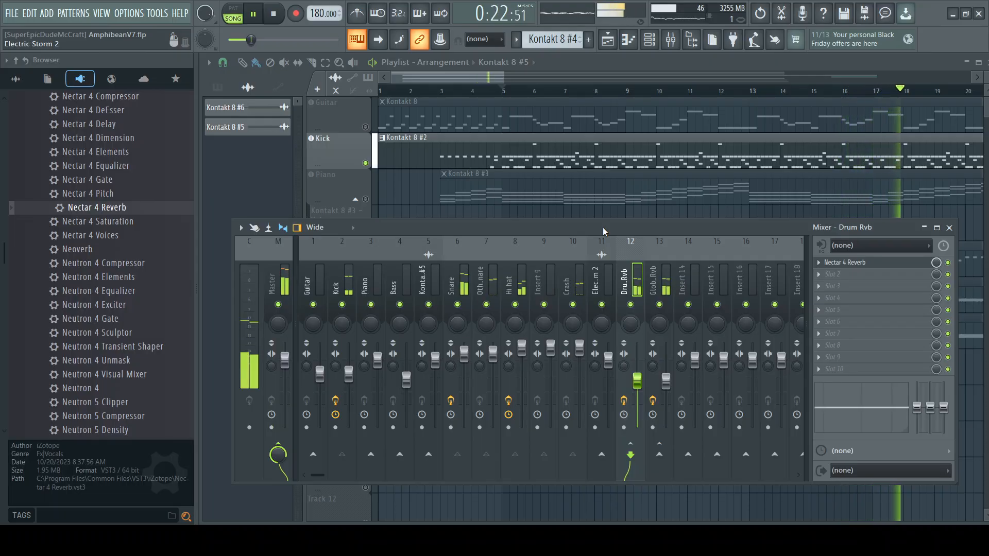
Step: Replay the soloed Kick track from bar 5 and listen with both Drum Rvb and Global Rvb active
click(277, 18)
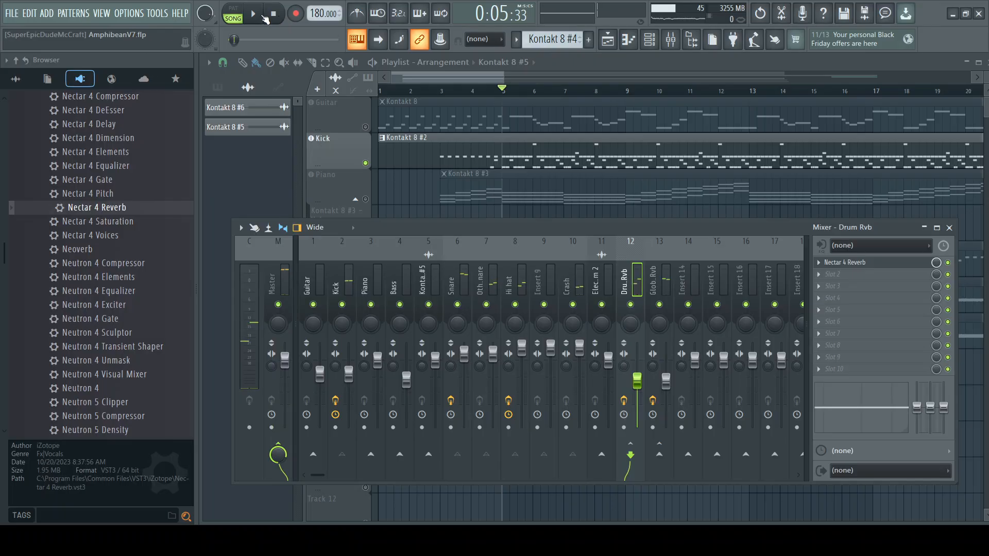
click(264, 17)
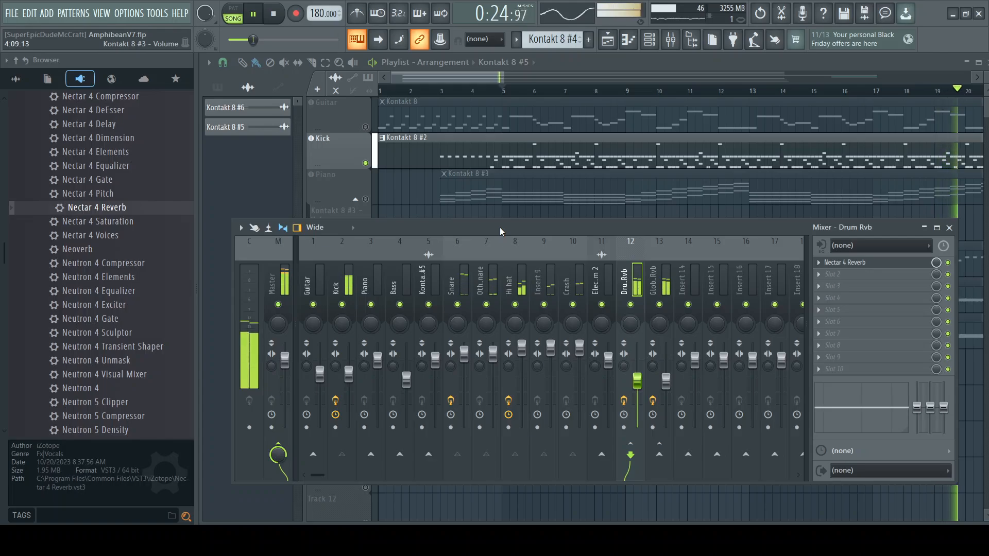
click(275, 15)
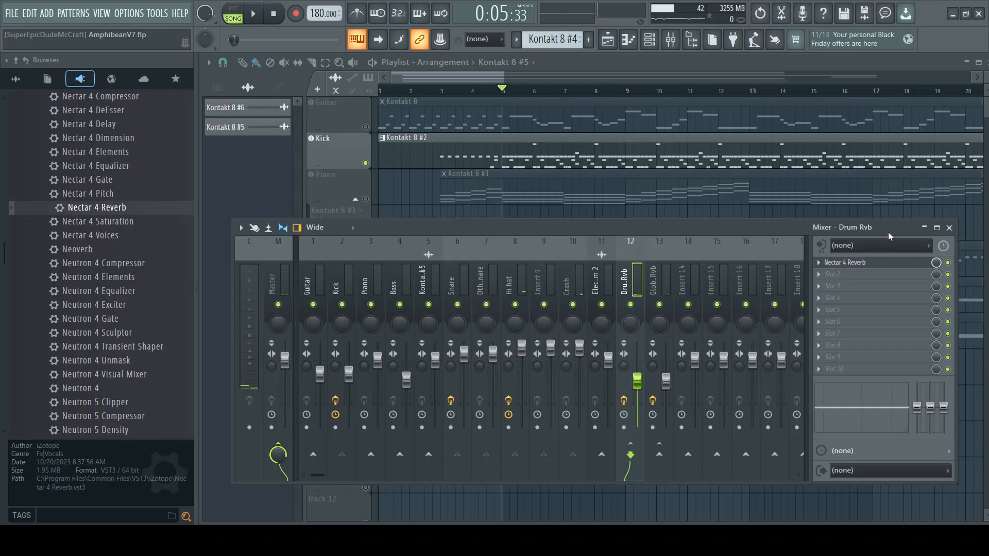
Step: Unsolo the Kick track in the playlist so all tracks are active, and bring the mixer back into view
click(949, 228)
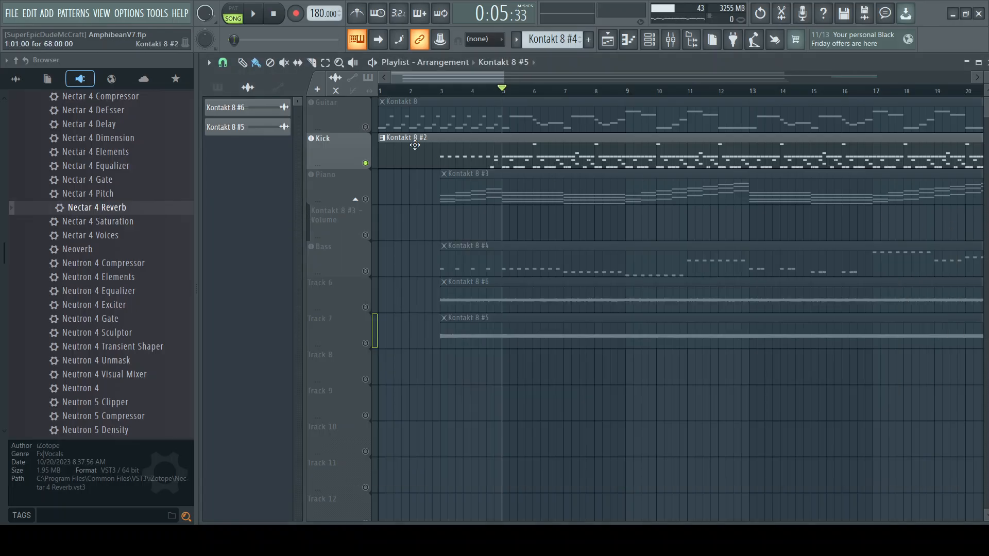
right_click(366, 163)
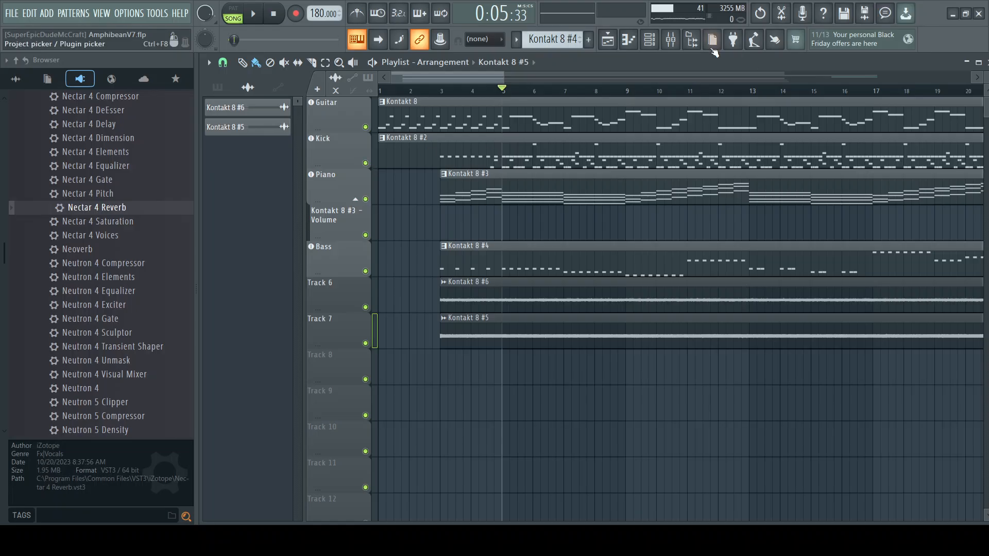
click(672, 42)
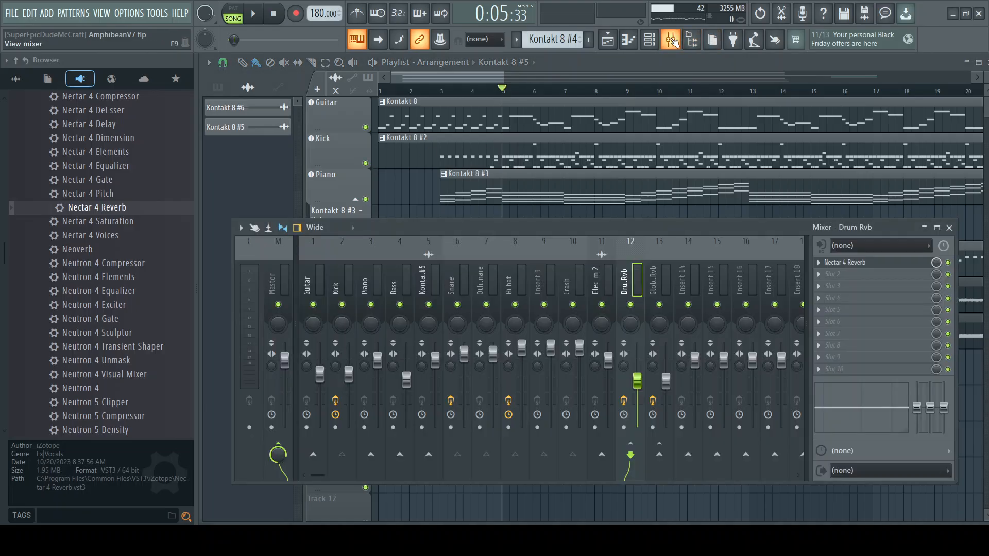
Step: Hide the mixer and solo the Guitar and Piano playlist tracks in turn
click(672, 41)
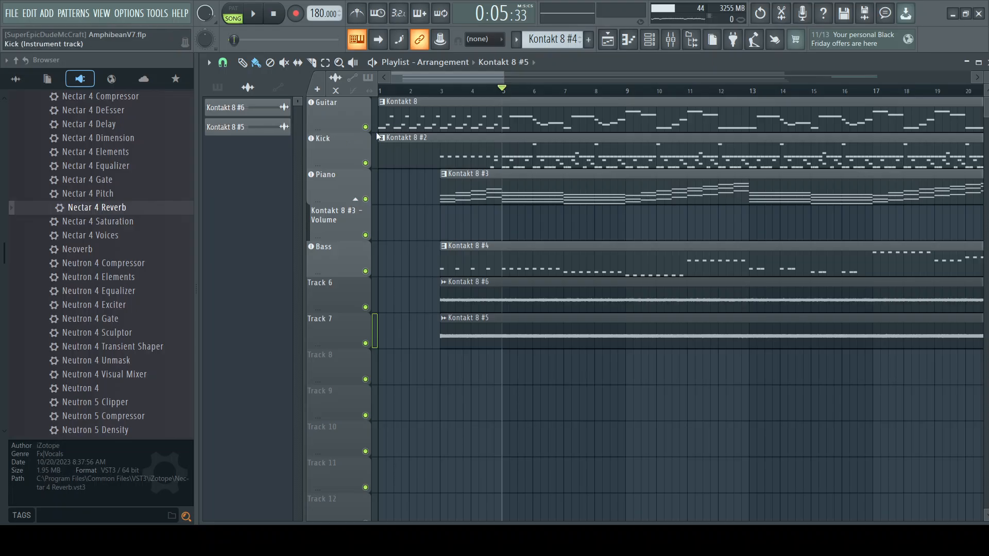
click(366, 163)
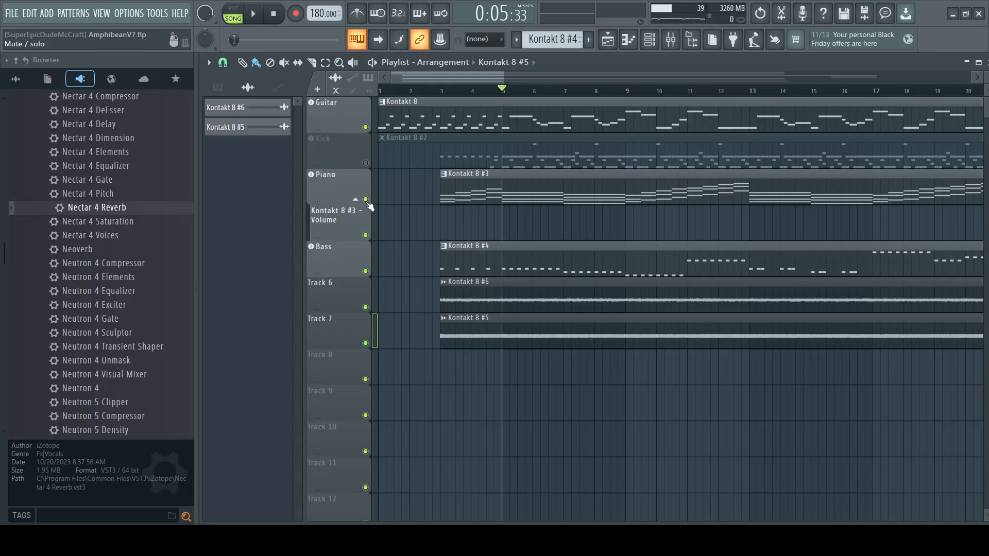
ctrl+click(366, 128)
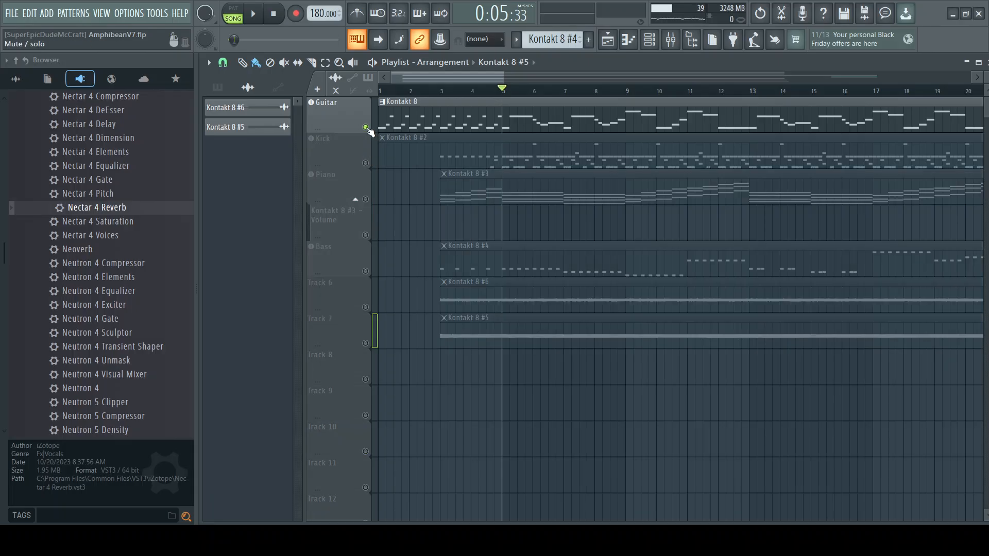
ctrl+click(365, 199)
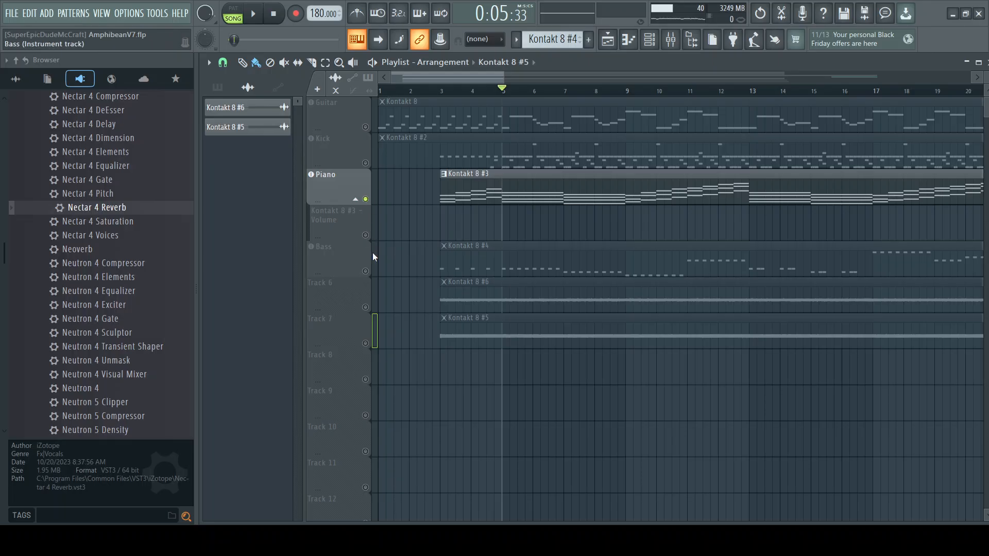
Step: Solo the Bass track in the playlist and play it several times from bar 5 to check it alone
ctrl+click(366, 271)
click(264, 16)
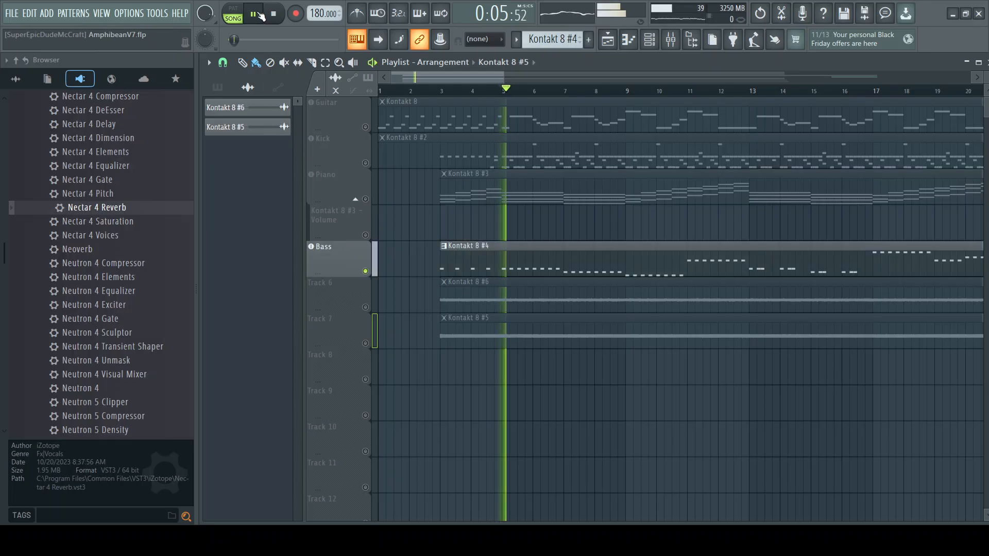
click(279, 18)
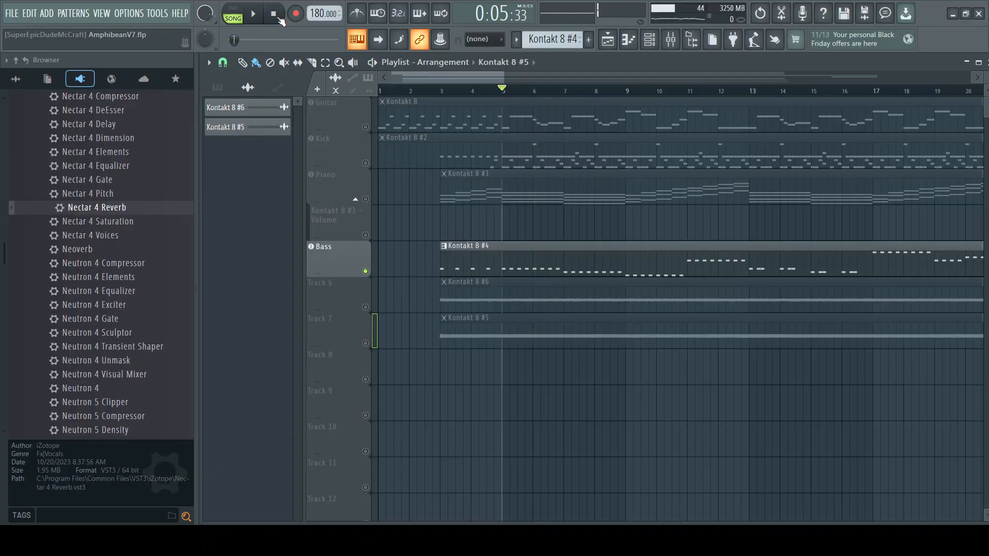
click(263, 18)
click(275, 16)
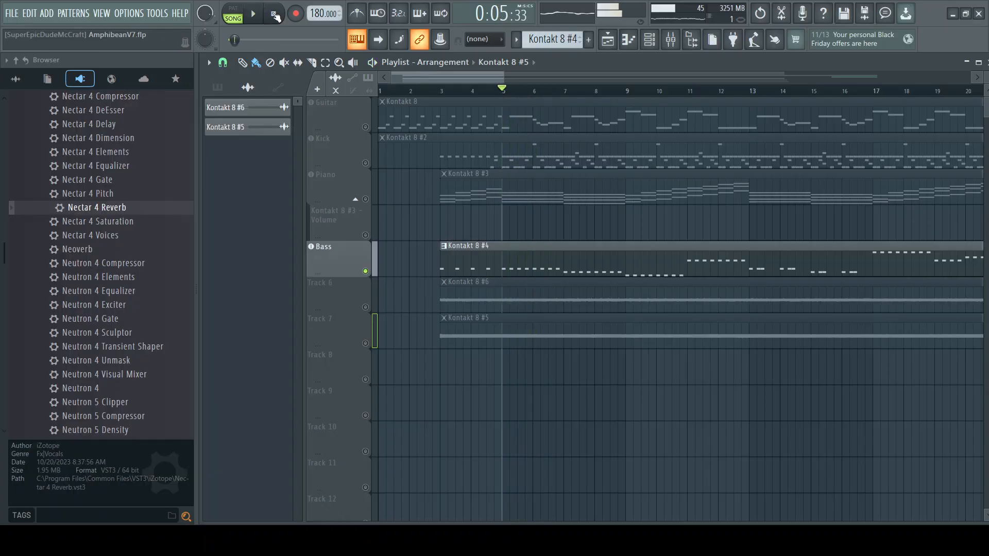
click(256, 16)
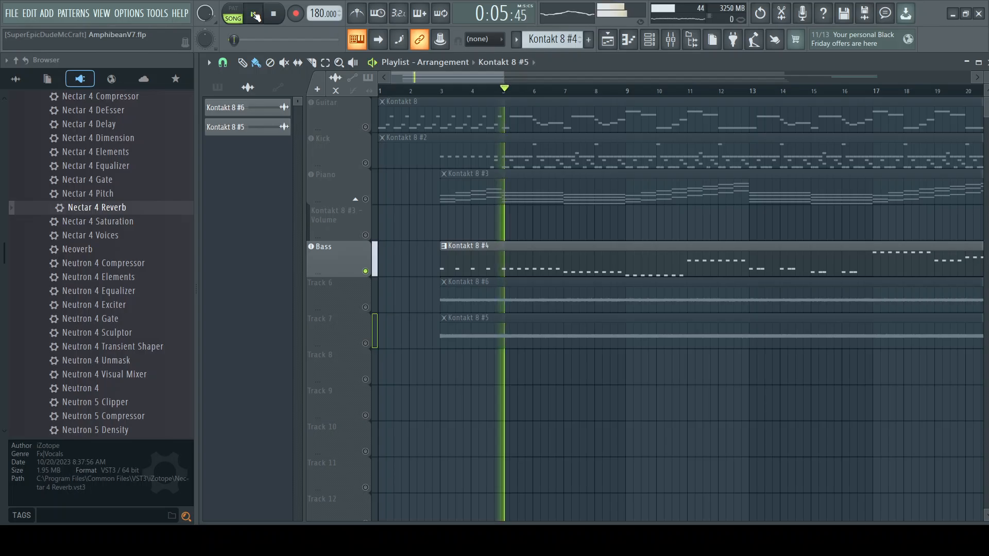
key(space)
Step: Solo Track 6 in the playlist and play the Kontakt 8 #6 audio repeatedly from bar 5
click(370, 279)
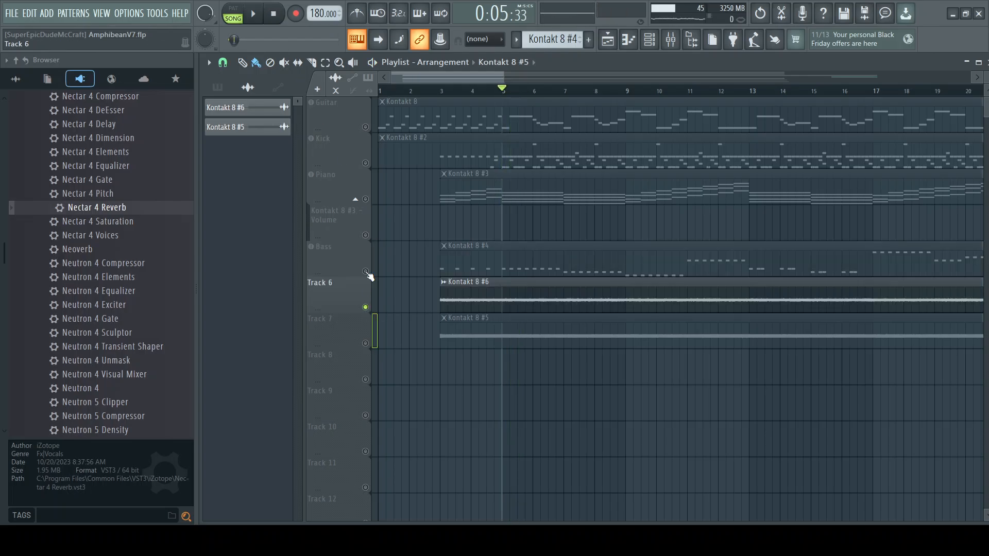
click(263, 18)
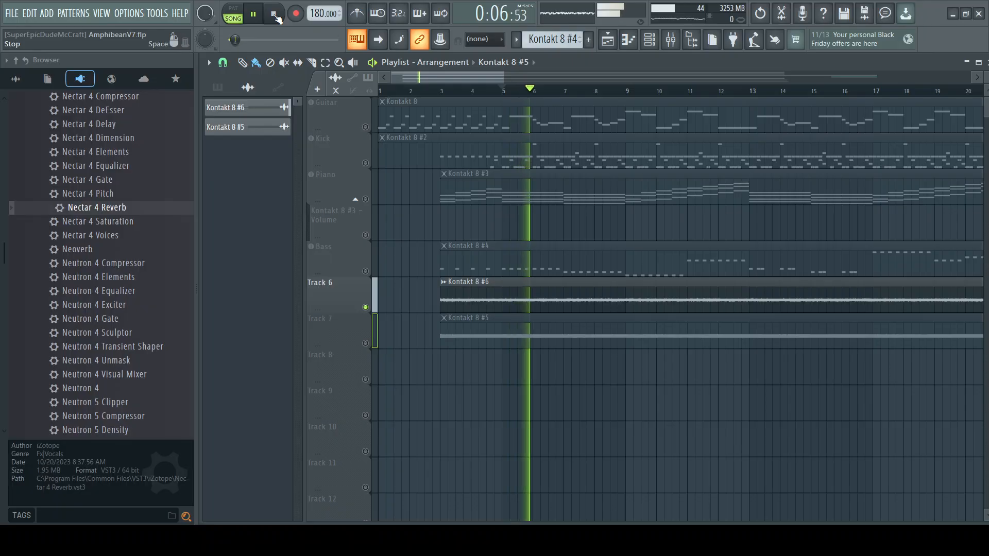
click(276, 17)
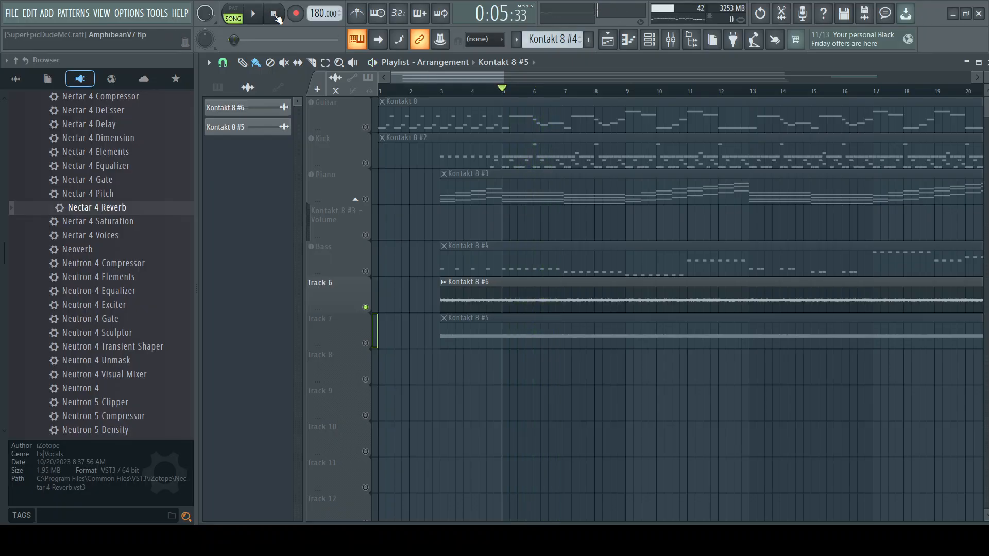
key(space)
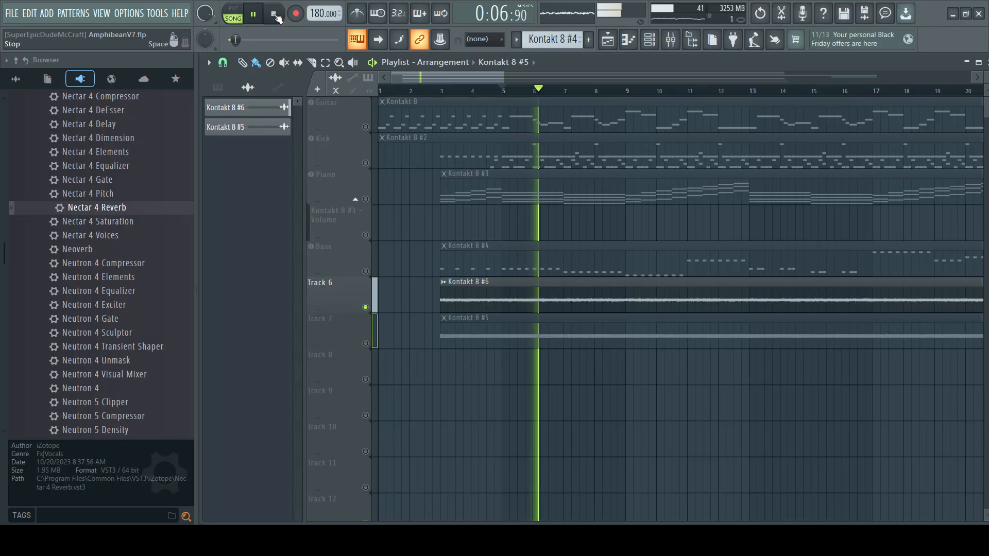
click(276, 17)
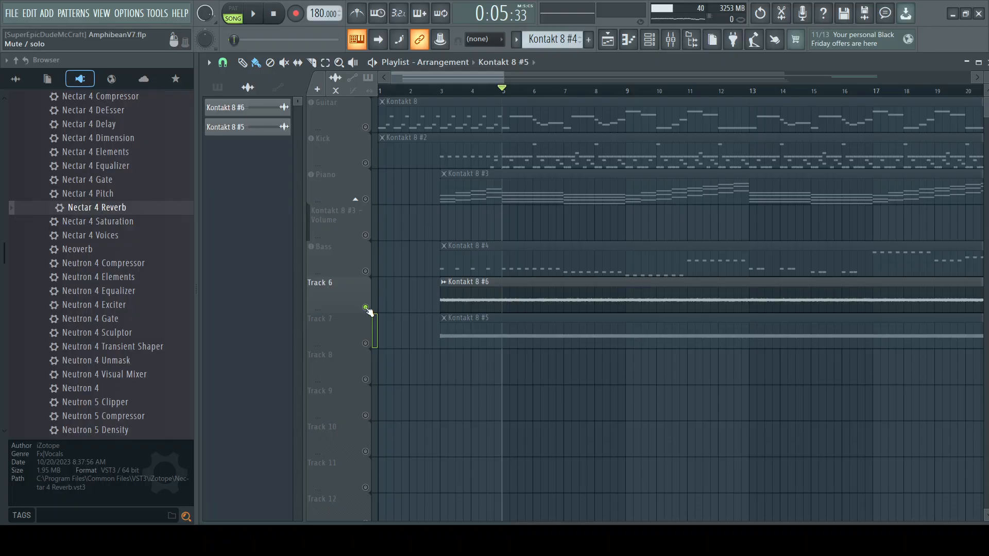
click(256, 19)
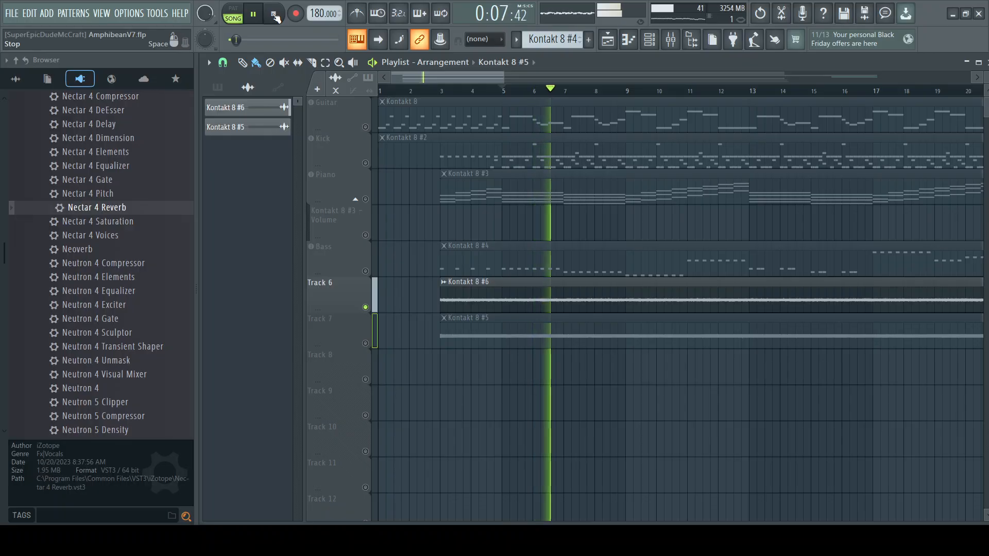
click(276, 17)
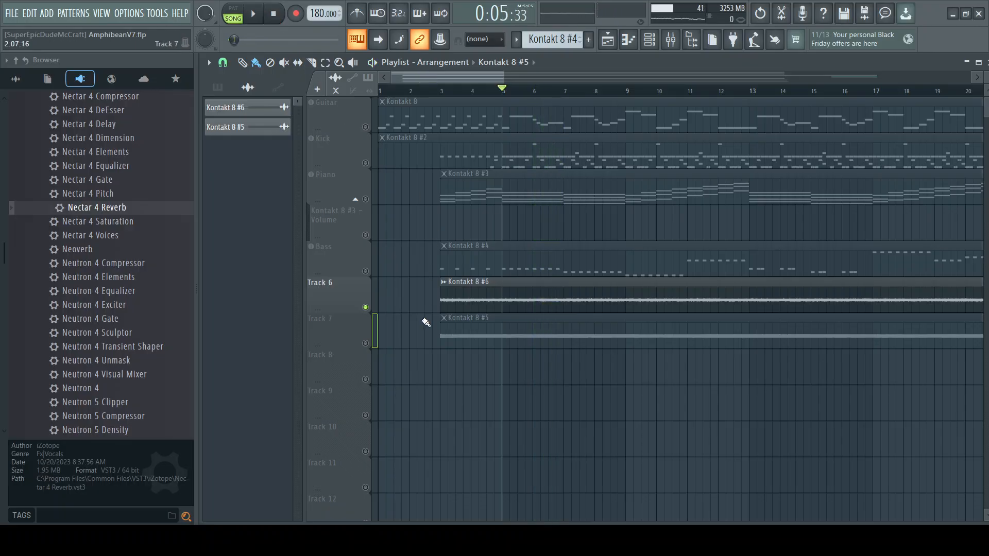
Step: Unsolo Track 6 and play the full arrangement from the start to the Piano fade-out, following the playback
right_click(365, 307)
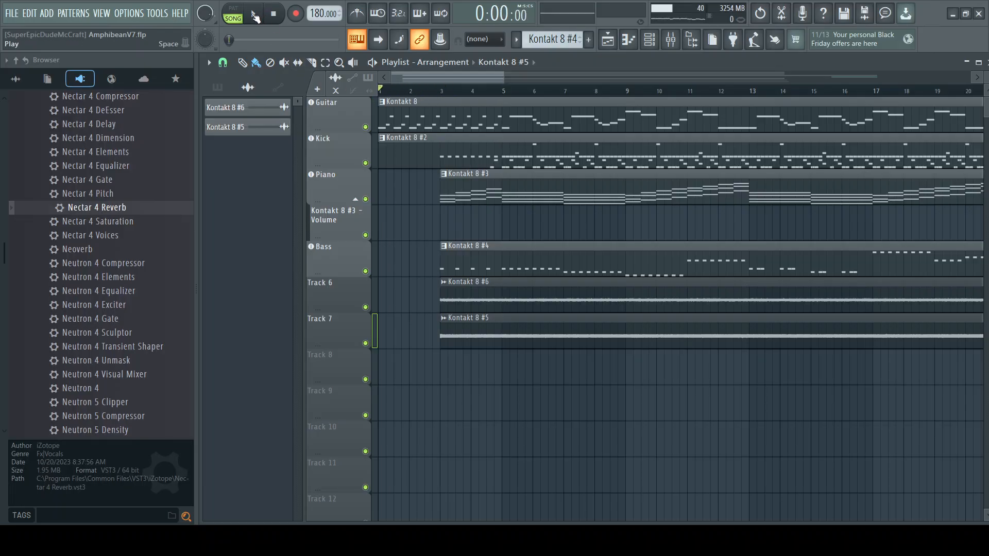
click(256, 19)
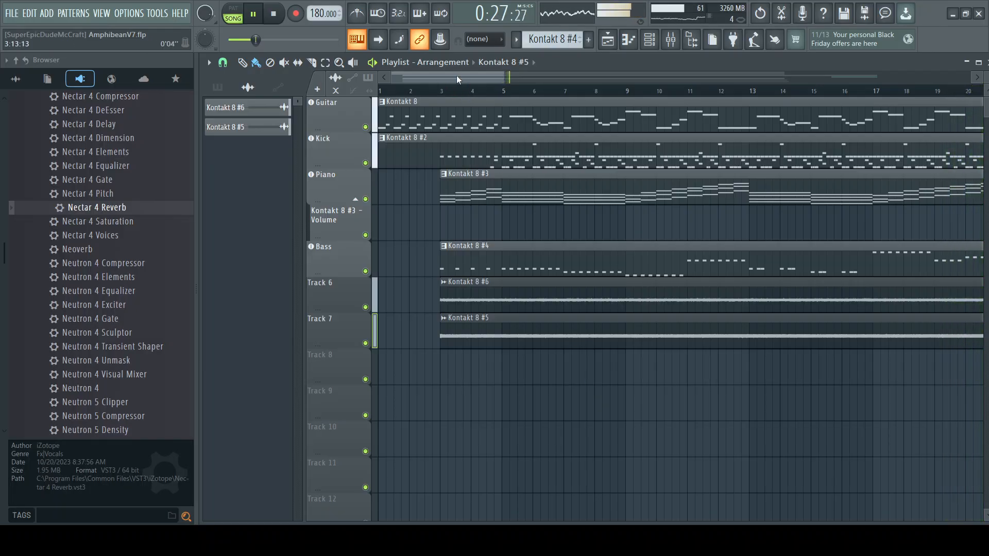
drag(457, 75, 570, 74)
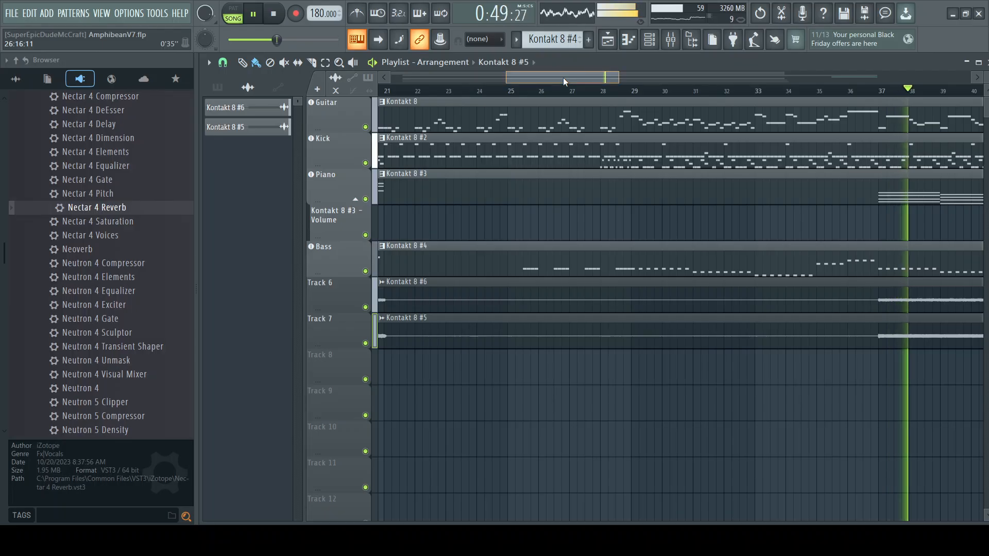
drag(563, 77, 639, 78)
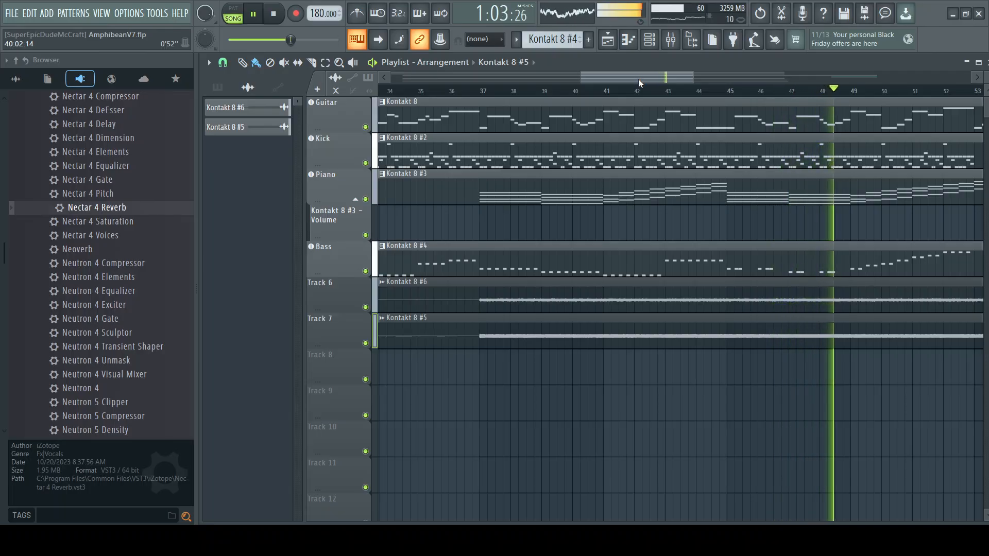
drag(638, 76, 701, 75)
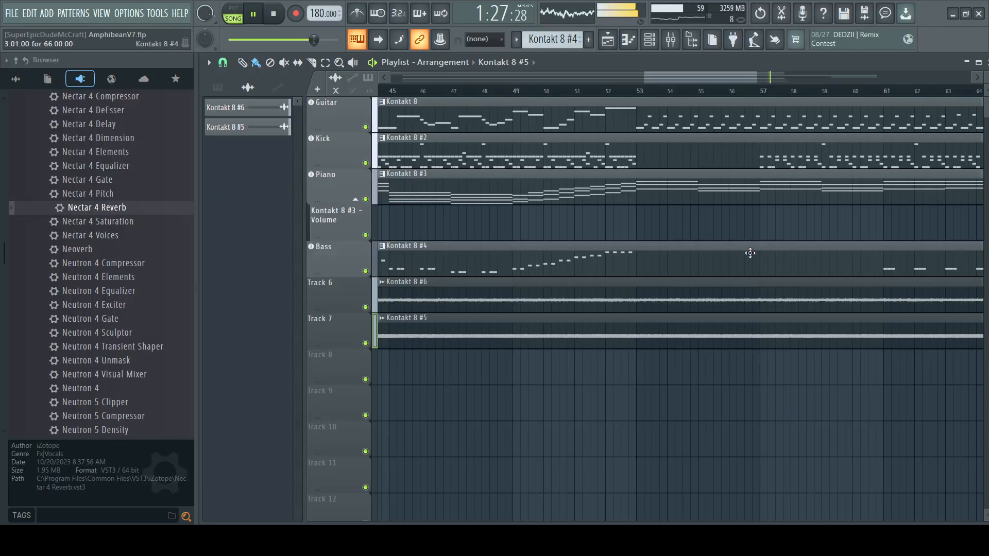
drag(702, 78, 791, 78)
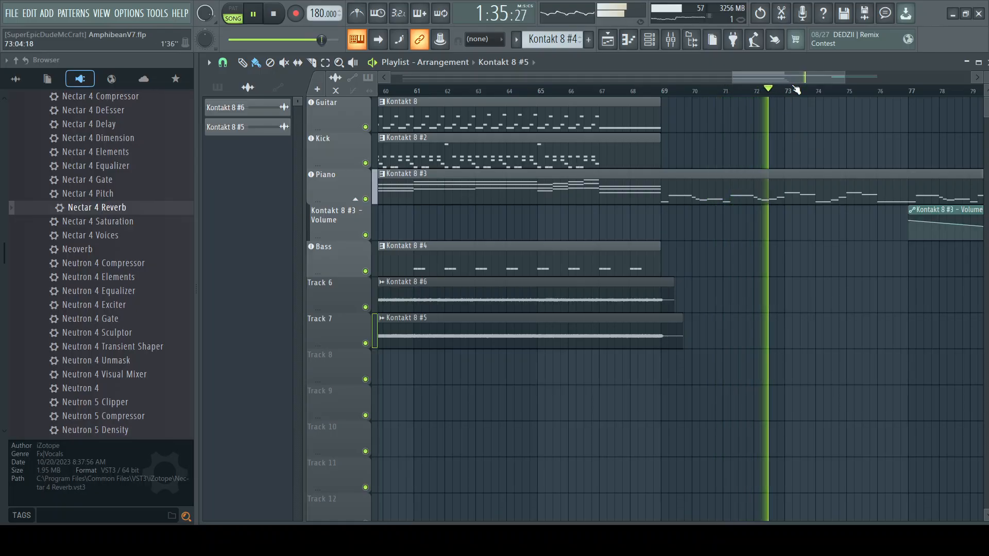
drag(789, 76, 835, 77)
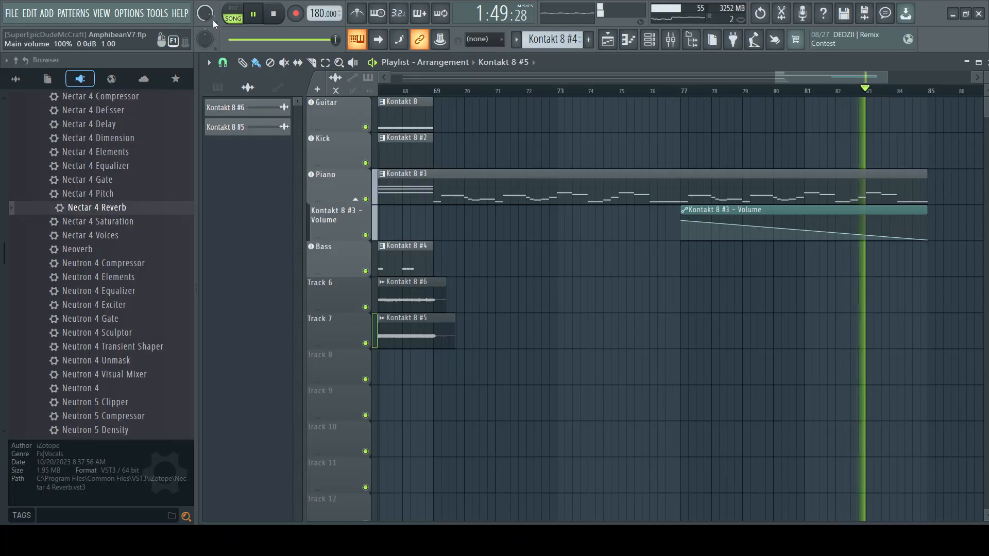
click(275, 18)
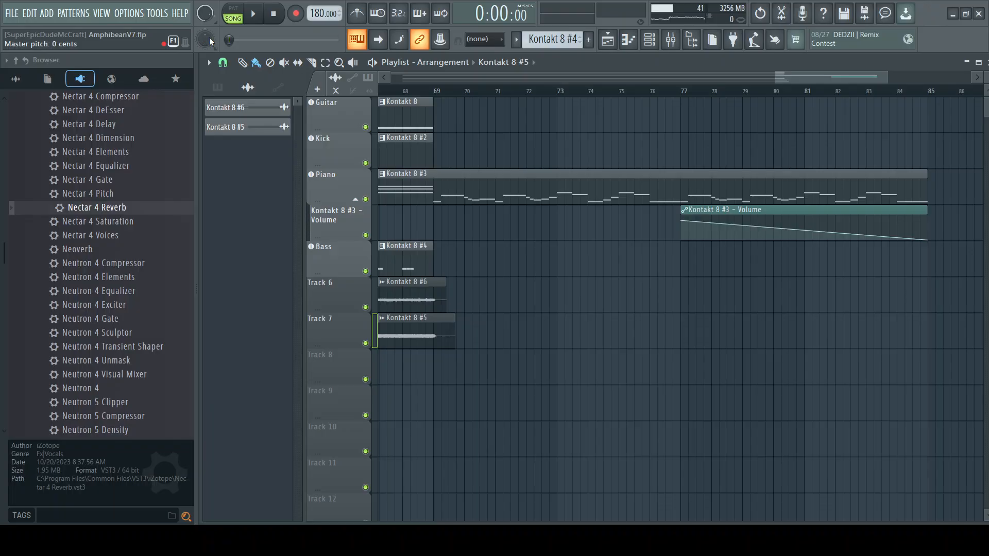
Step: Return the playlist view to the beginning and play the full mix from bar 3 while watching the mixer levels
click(672, 44)
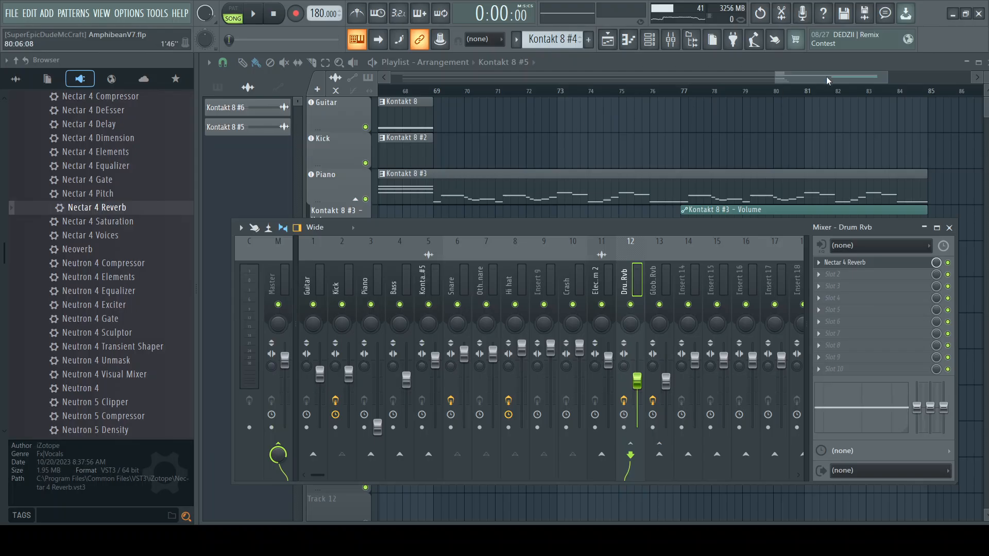
drag(826, 76, 369, 91)
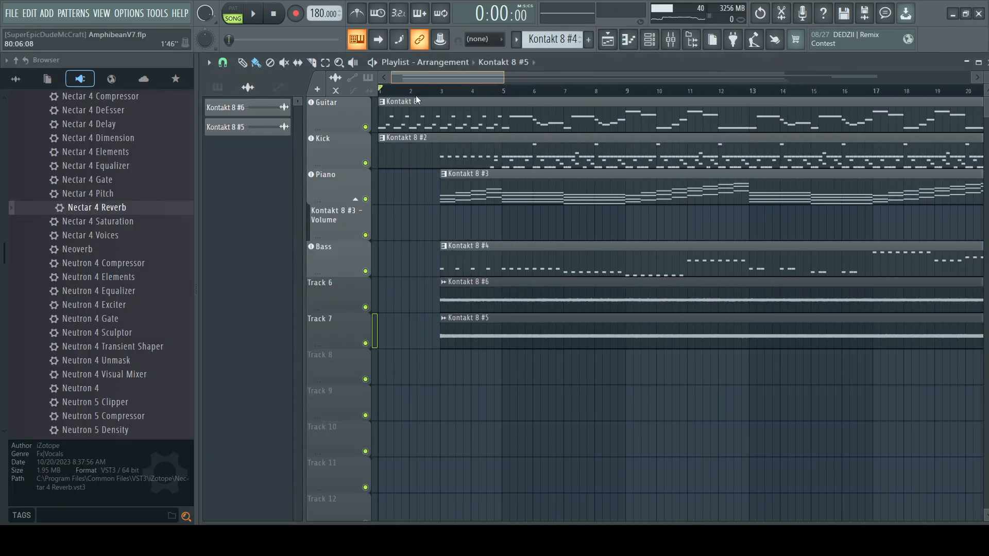
key(space)
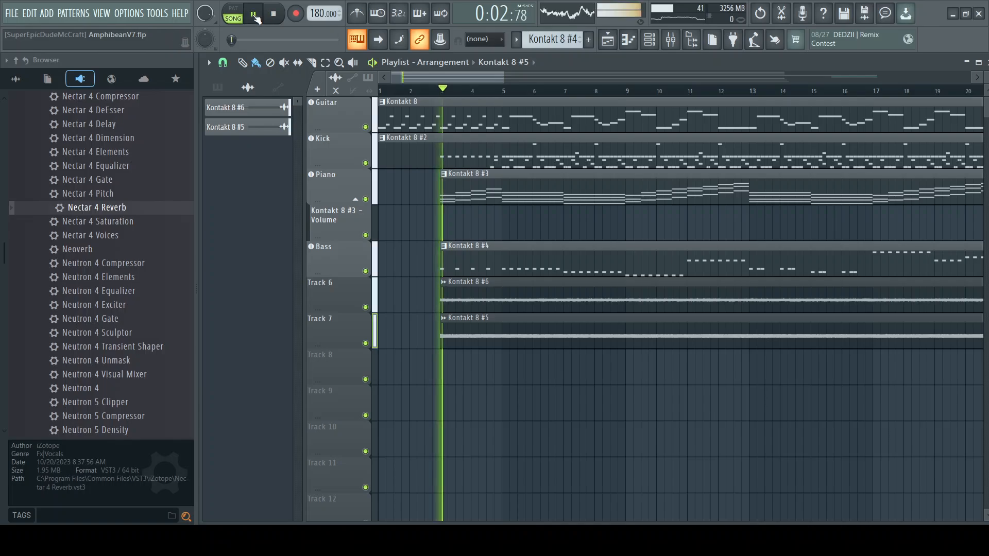
key(F9)
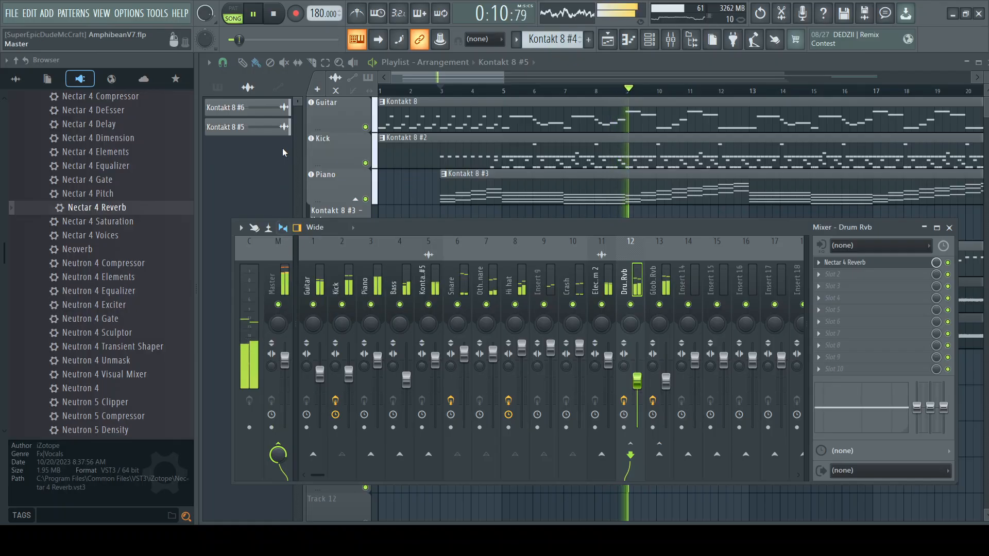
click(273, 14)
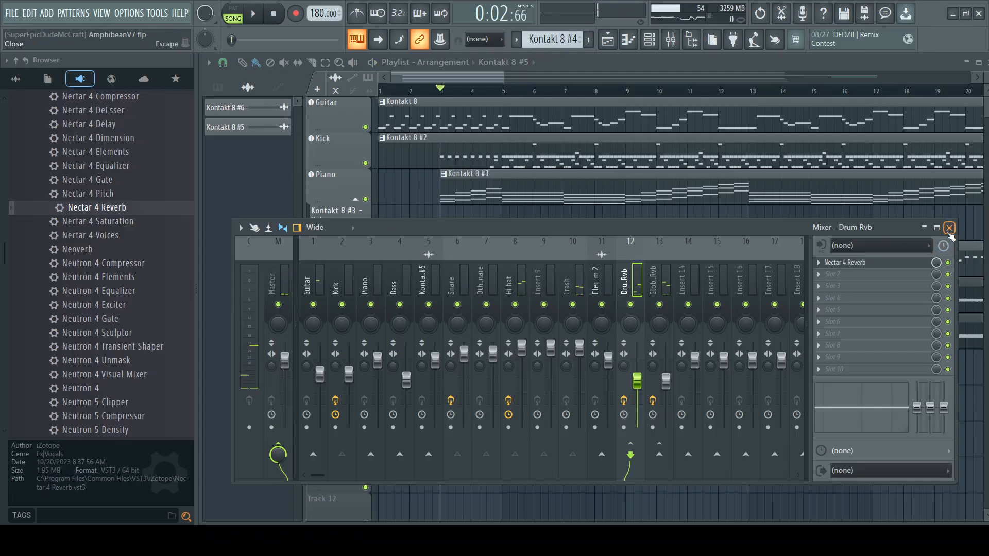
Step: Replay the full mix from bar 3 and check the mixer levels, then close the mixer and reset the song position to the start
click(949, 228)
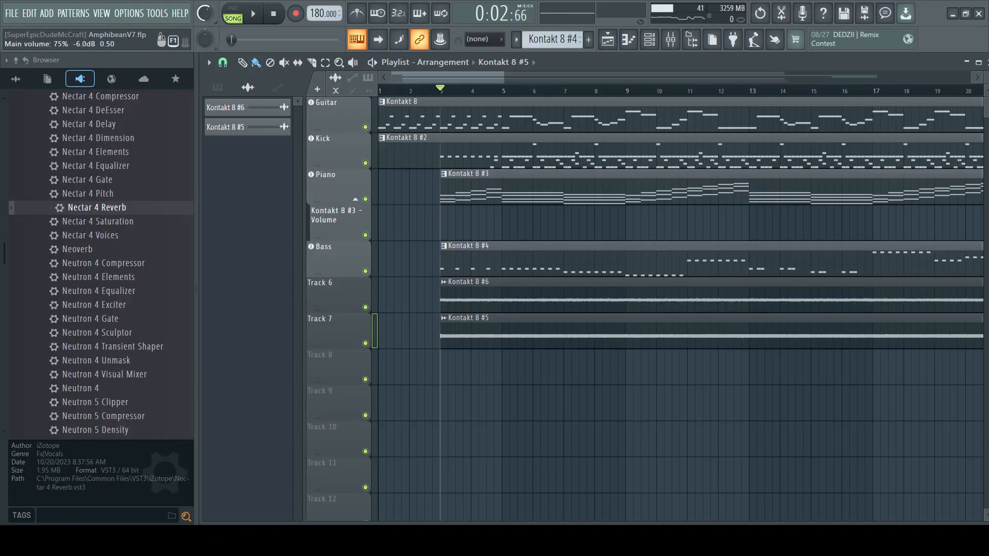
click(256, 15)
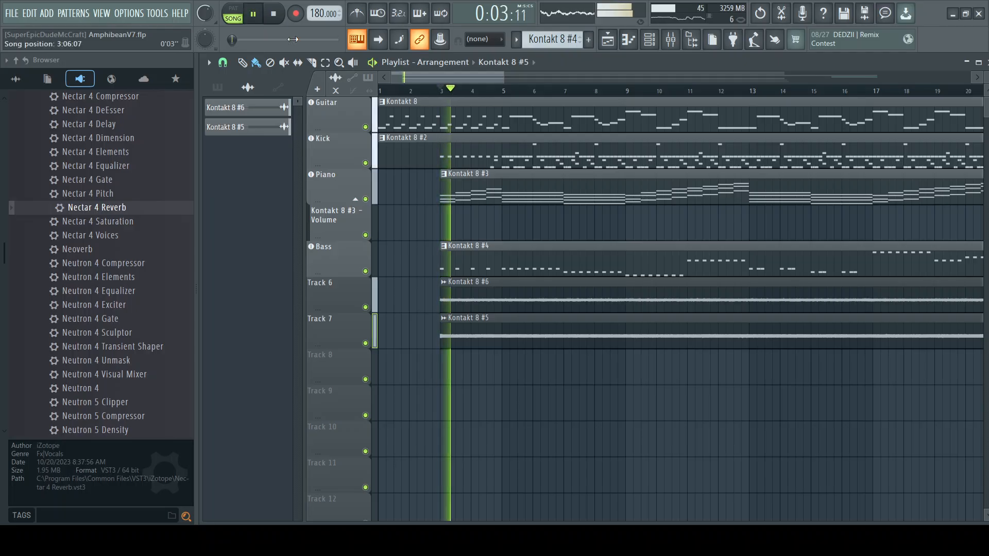
click(672, 41)
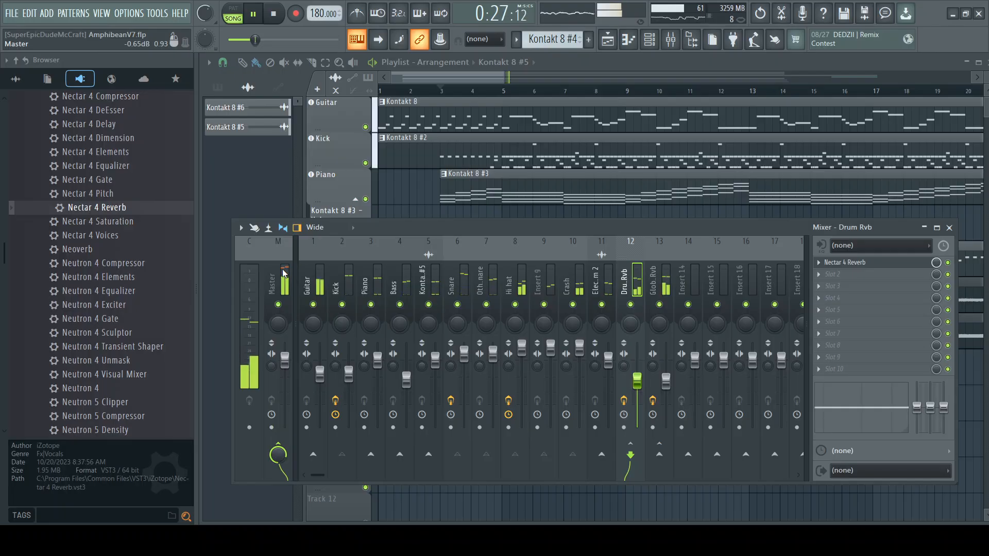
click(280, 17)
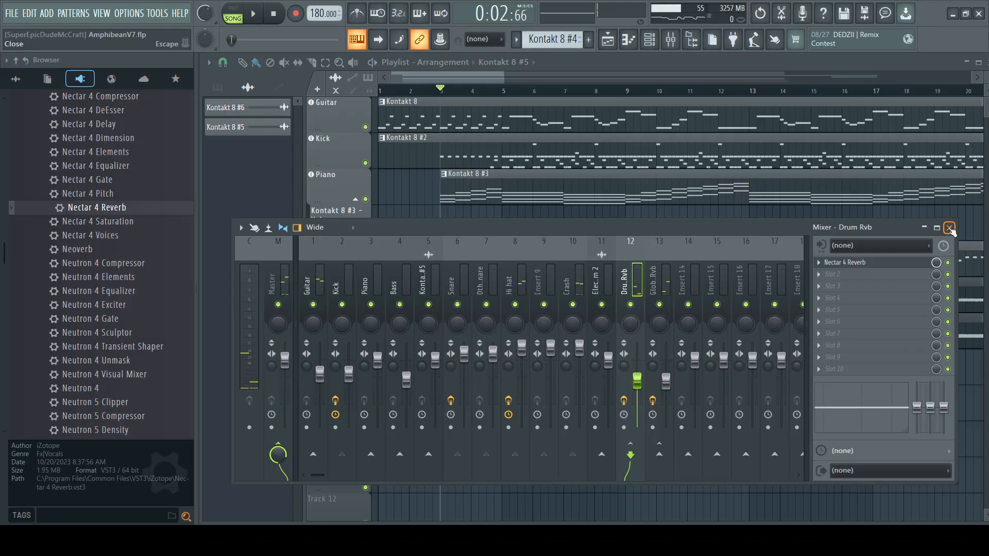
click(950, 228)
drag(418, 91, 305, 97)
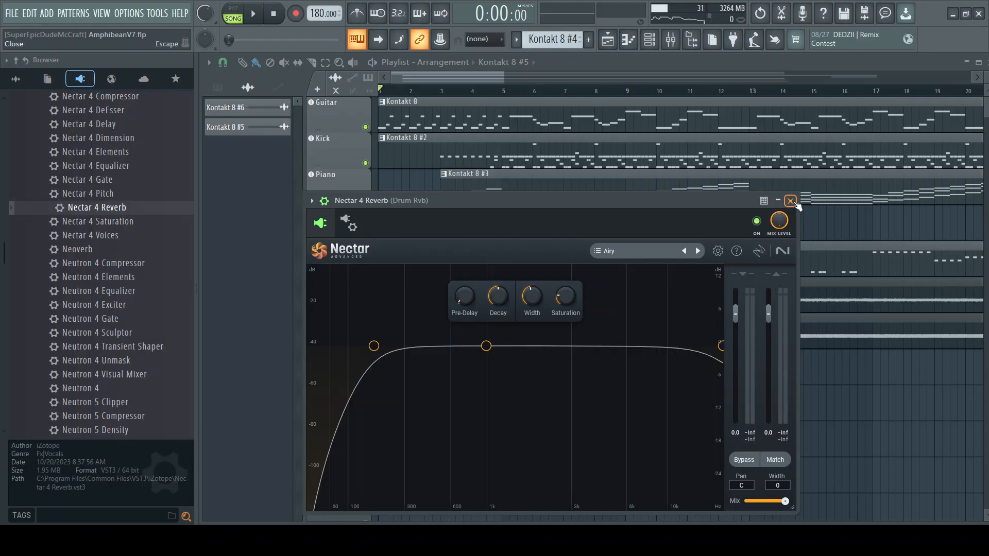
Step: Close the Drum Rvb Nectar 4 Reverb window and exit the program
click(790, 201)
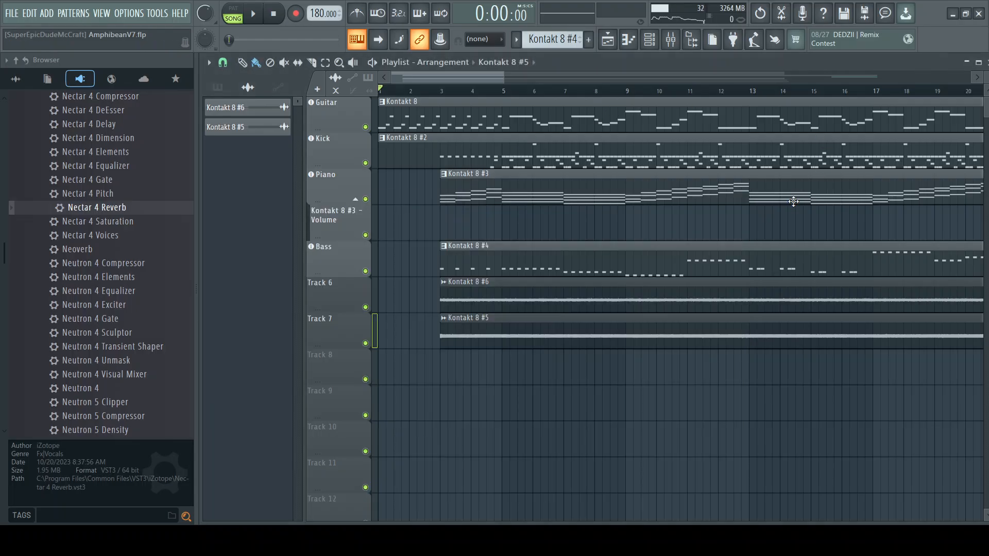
click(978, 14)
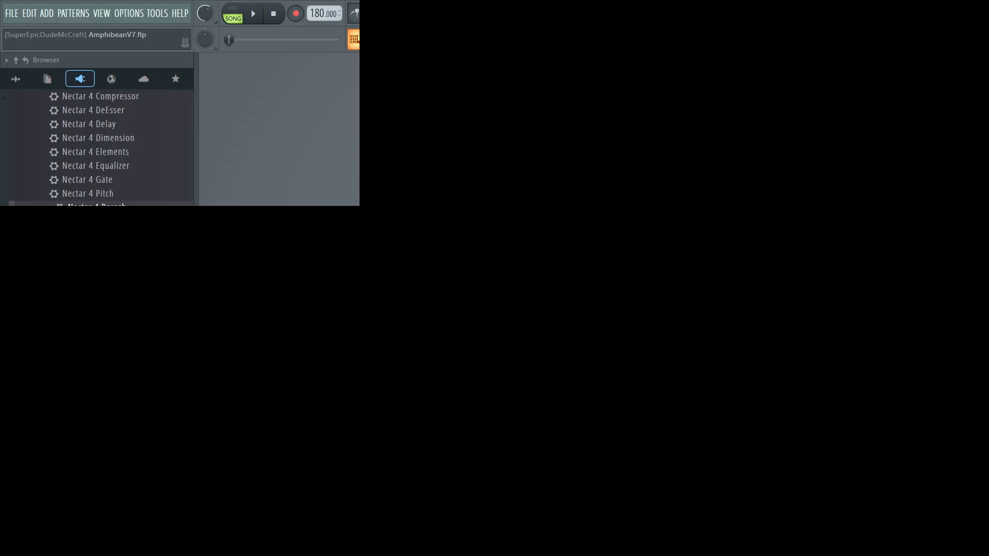